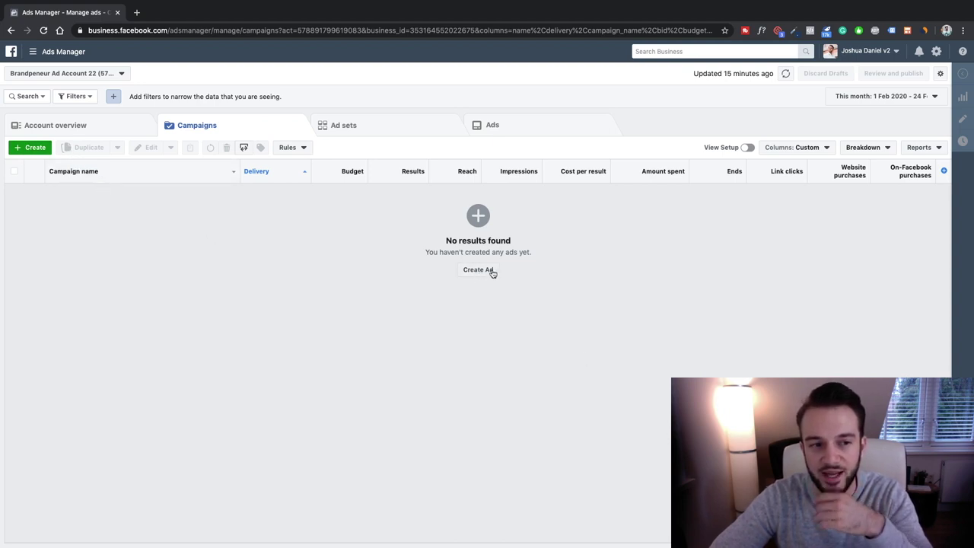
Step: Start a new campaign with the Traffic objective and name it "UK_PT_LEADGEN"
left_click(491, 275)
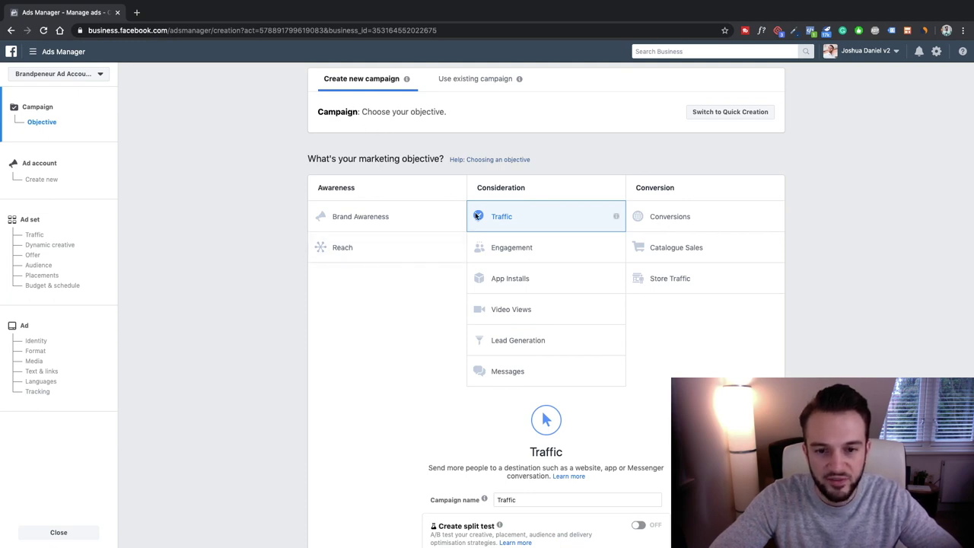
scroll(478, 224, "down", 1)
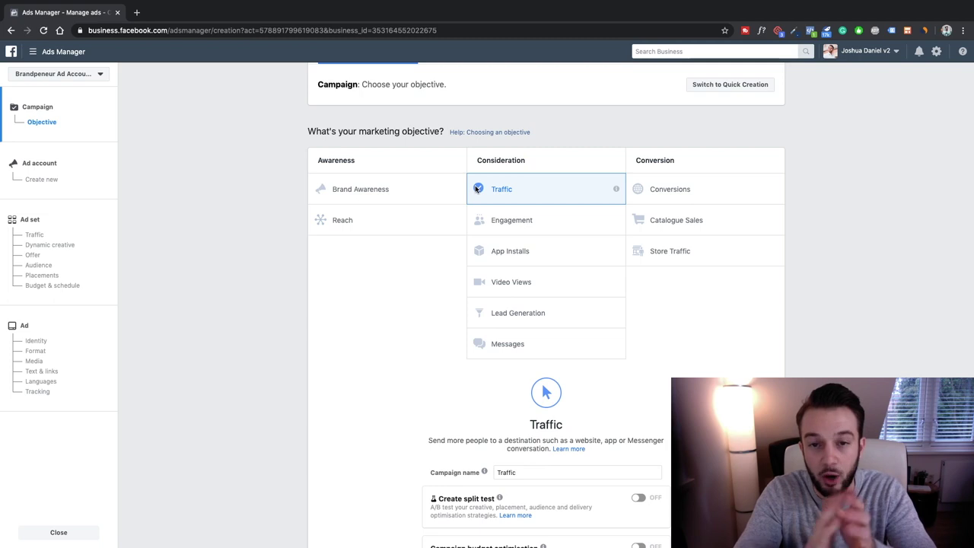
scroll(488, 415, "down", 2)
scroll(488, 415, "down", 2)
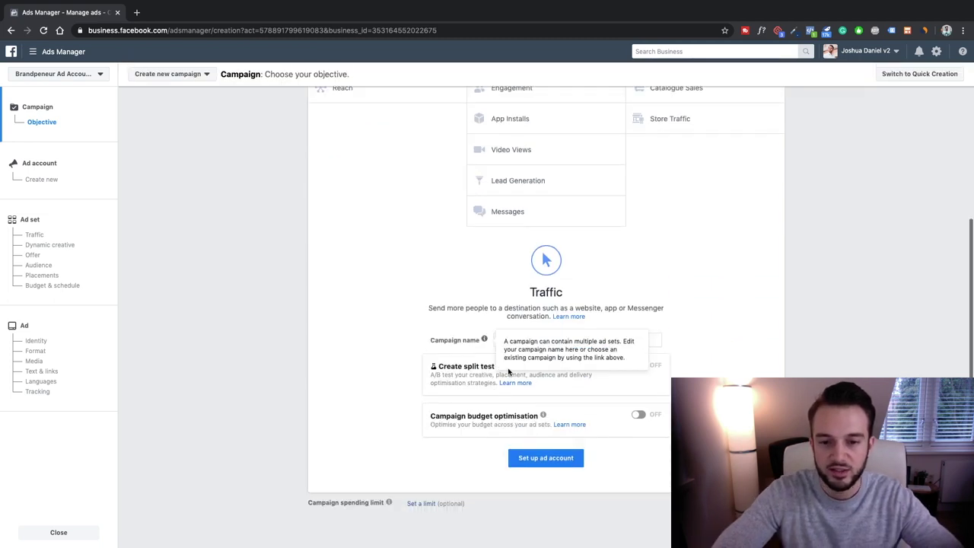
left_click(530, 336)
left_click_drag(496, 340, 569, 342)
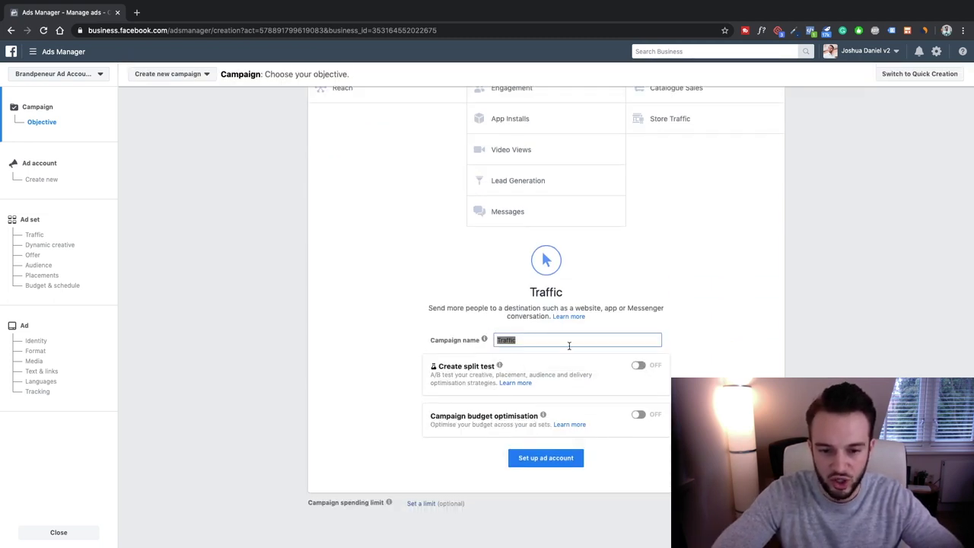
type("UK_")
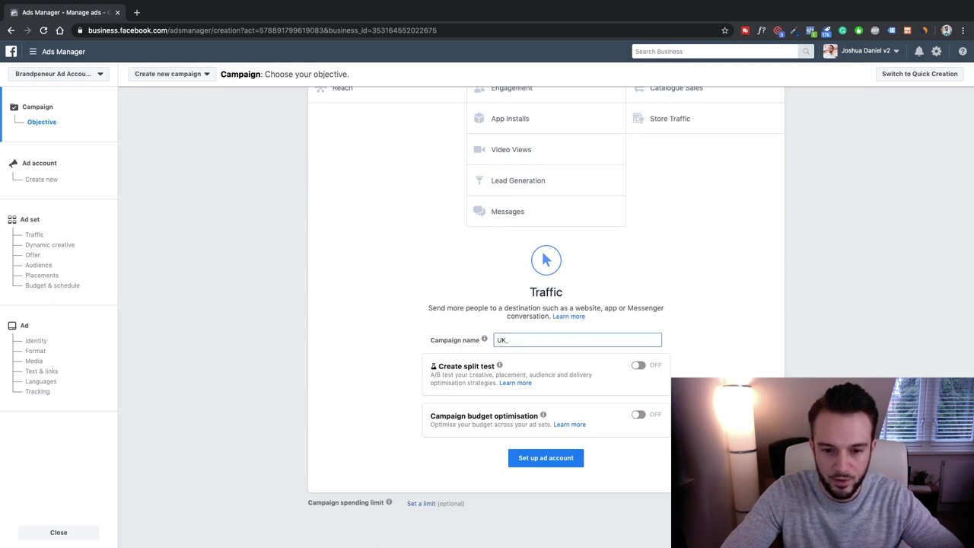
type("PT_")
key("BackSpace")
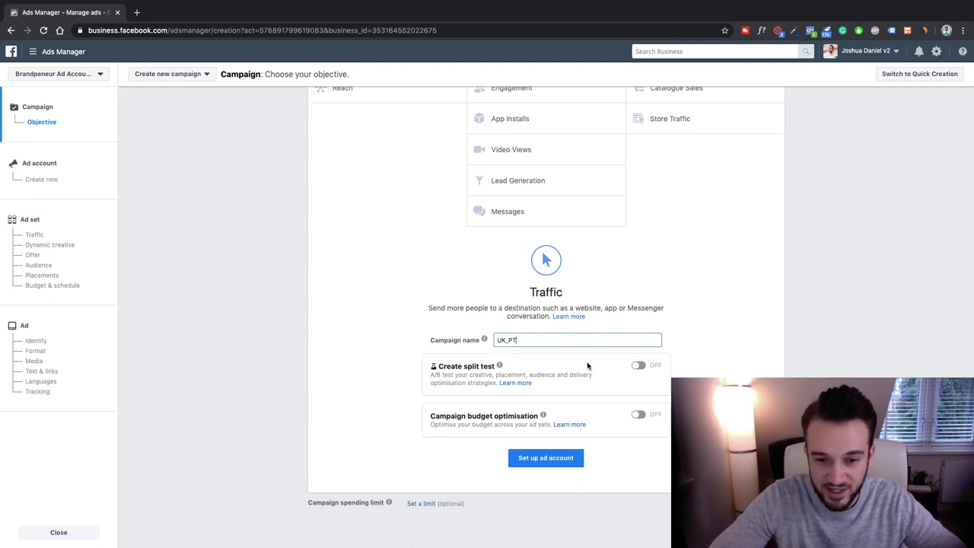
type("_LEADGEN")
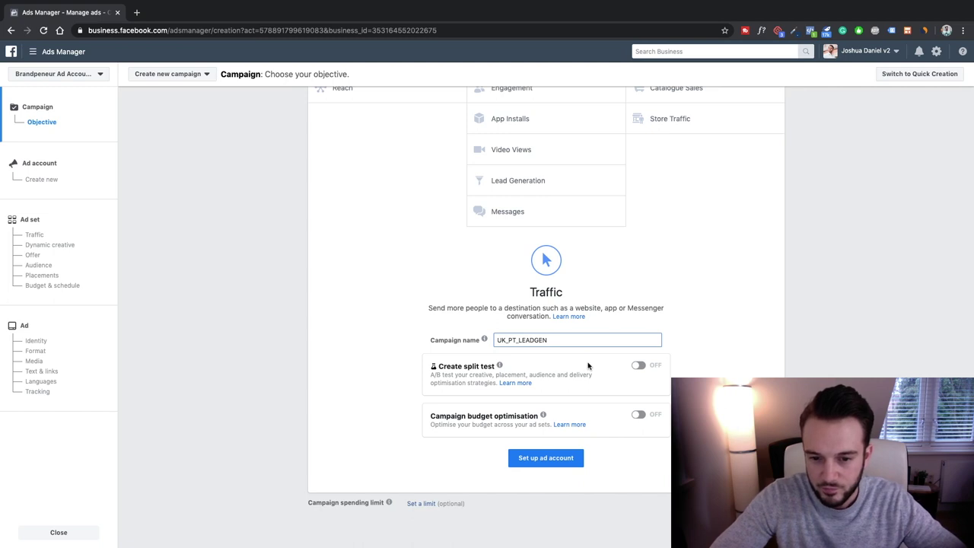
left_click(601, 381)
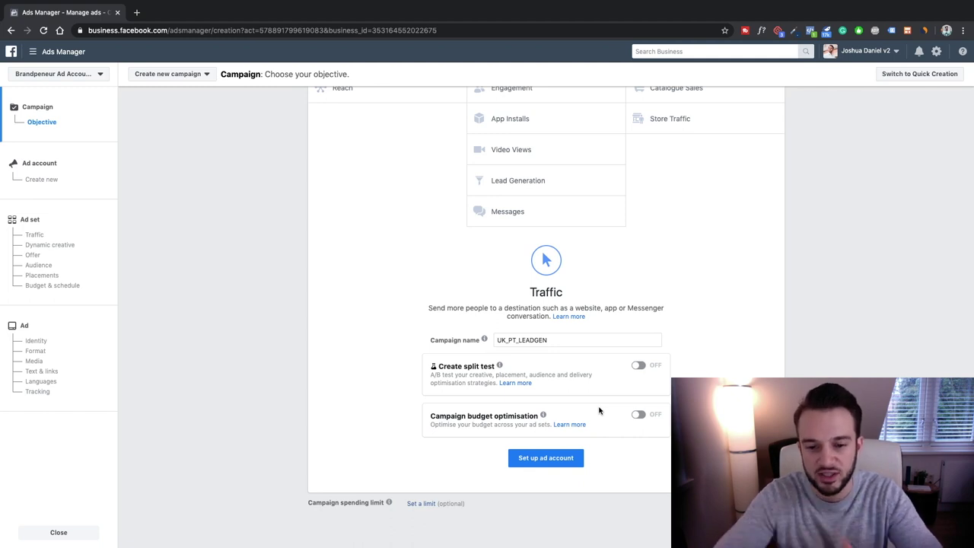
left_click(638, 416)
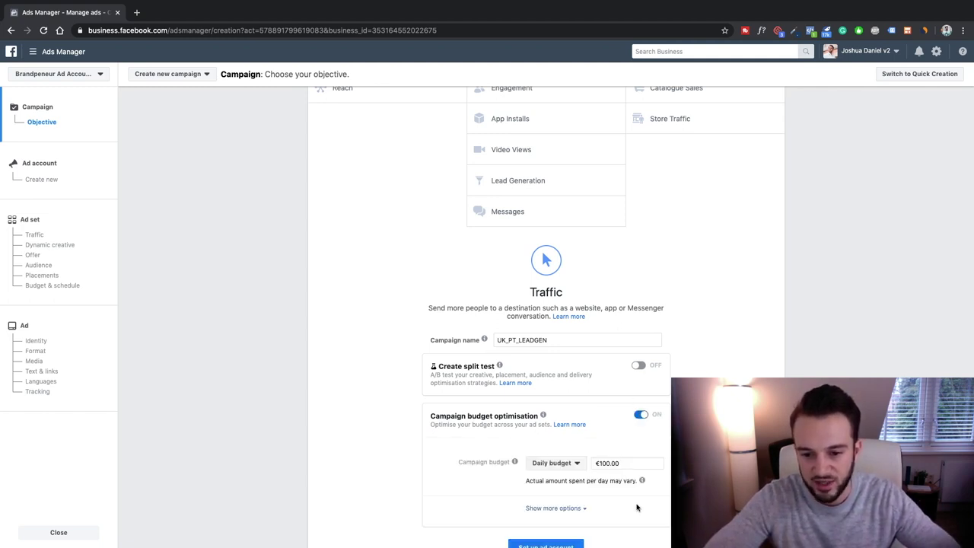
scroll(637, 507, "down", 3)
left_click_drag(622, 374, 599, 373)
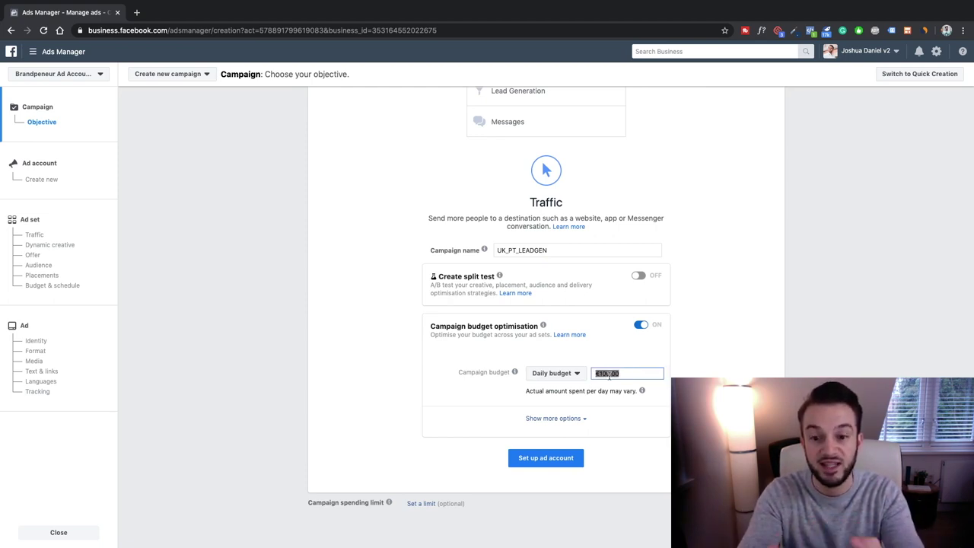
left_click(642, 326)
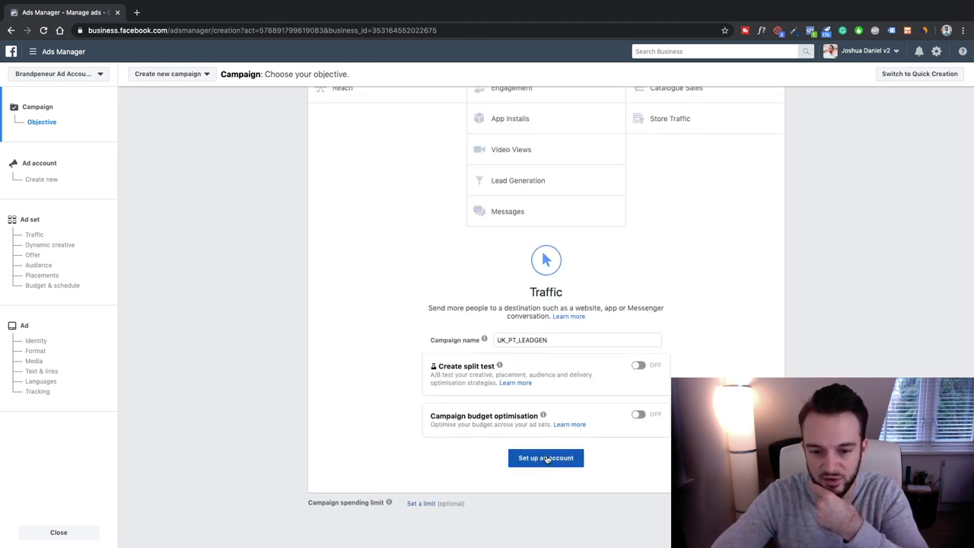
Step: Keep the default ad account settings, name the ad set "UK - 18+ - PT" and turn on dynamic creative
left_click(542, 459)
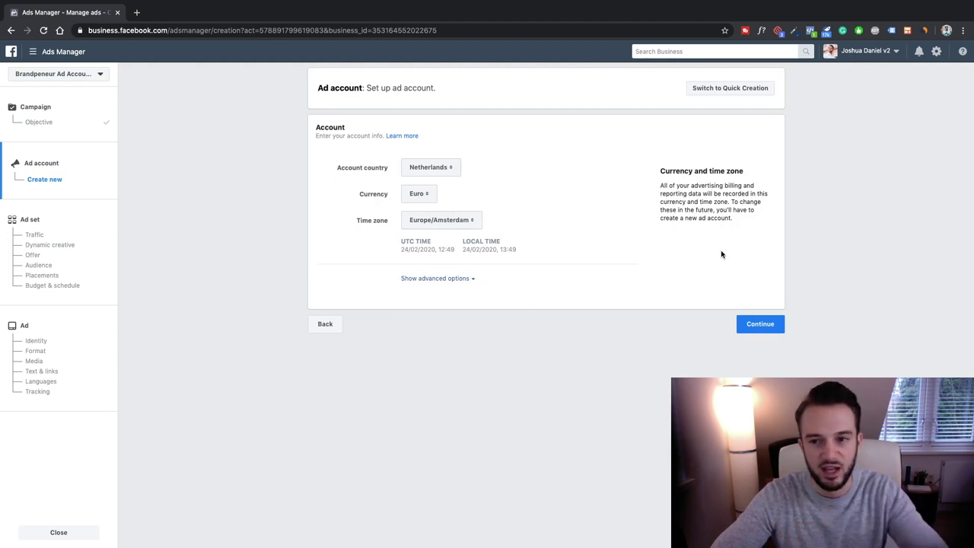
left_click(760, 325)
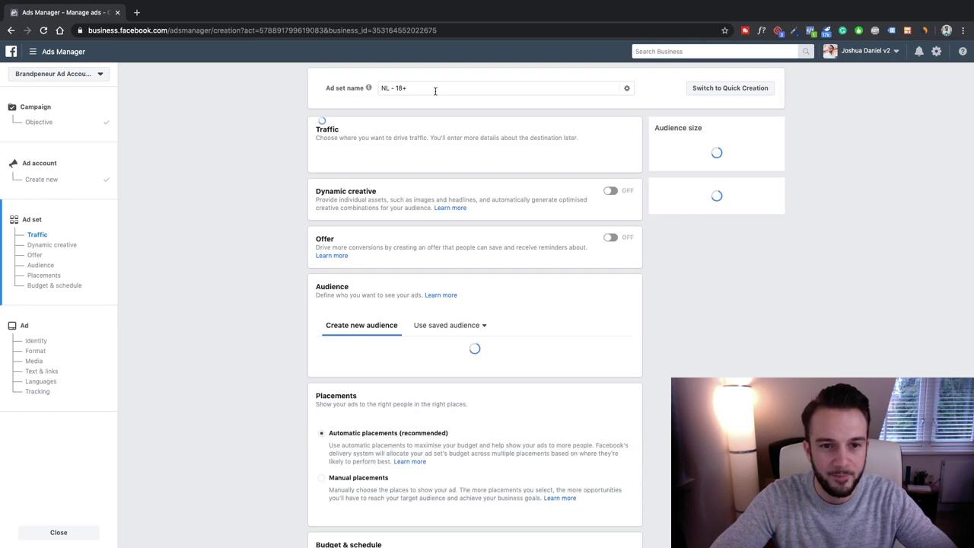
double_click(385, 88)
type("UK")
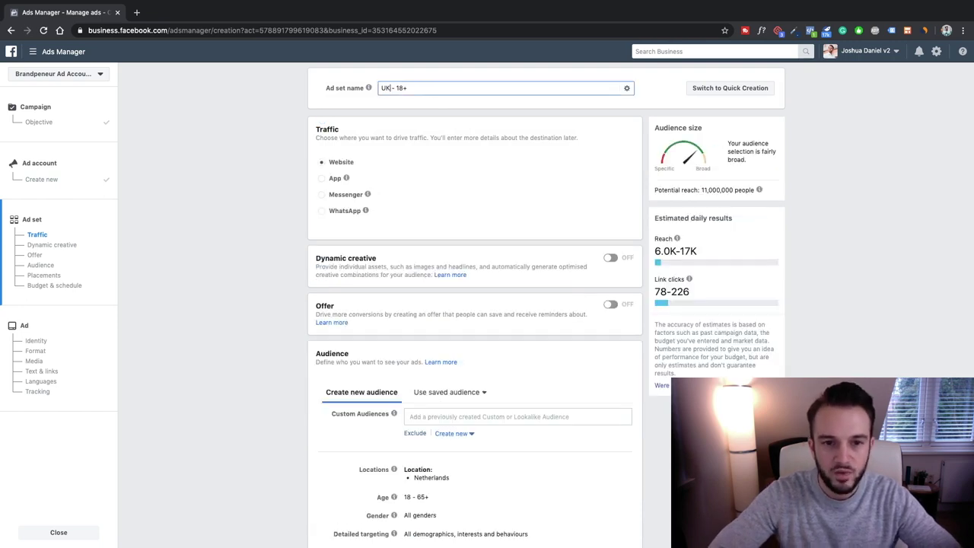
type(" - 18+ - PT")
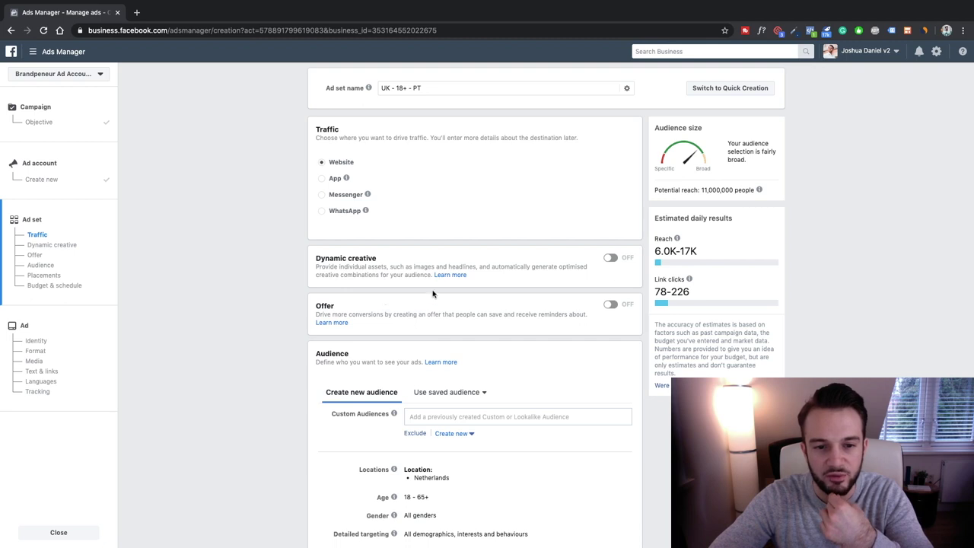
left_click(611, 258)
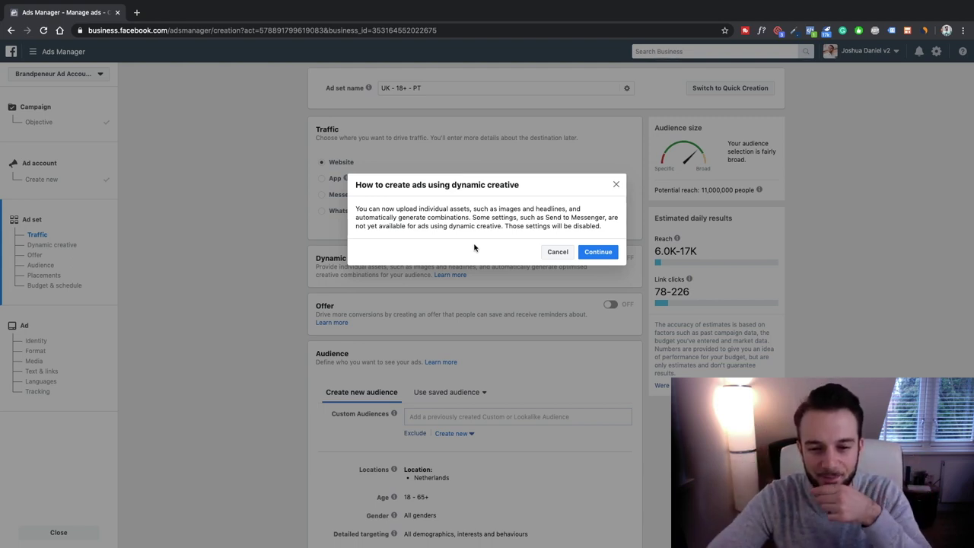
left_click(592, 252)
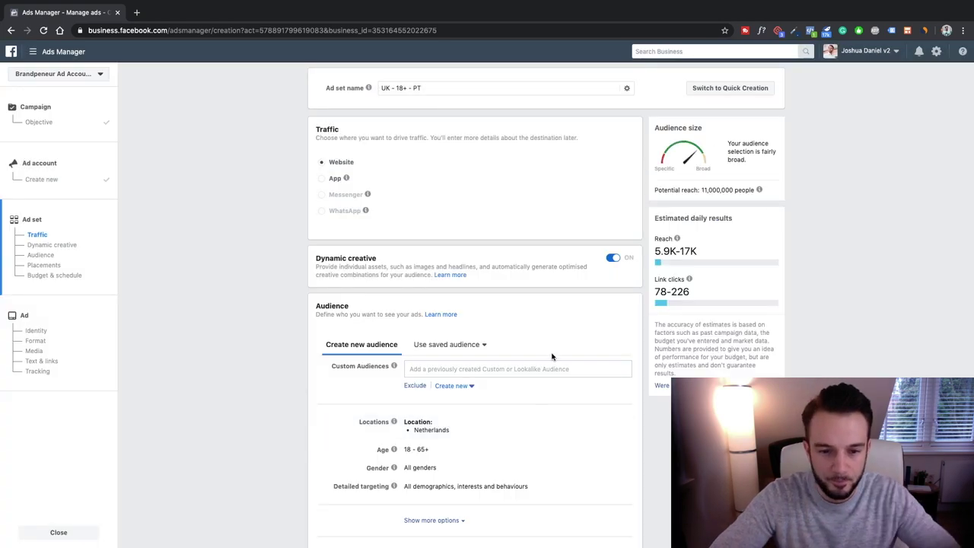
Step: Replace the Netherlands with United Kingdom as the audience's target location
scroll(553, 354, "down", 3)
scroll(491, 293, "down", 2)
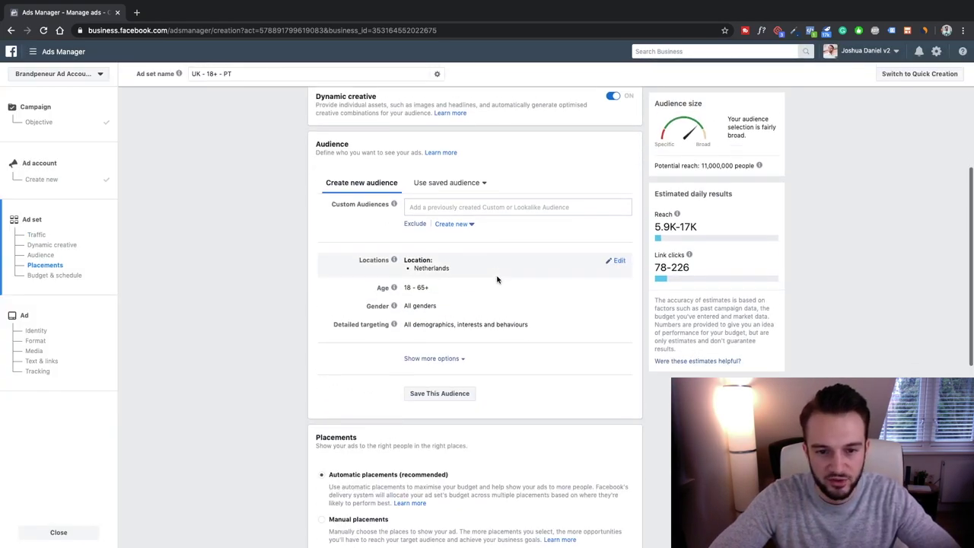
mouse_move(526, 254)
left_click(617, 256)
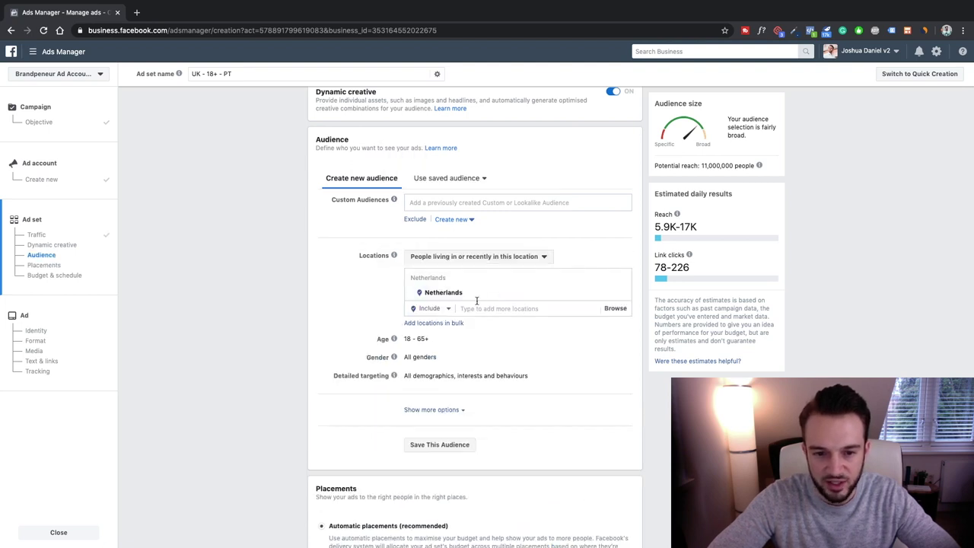
left_click(624, 295)
type("United Kingdom")
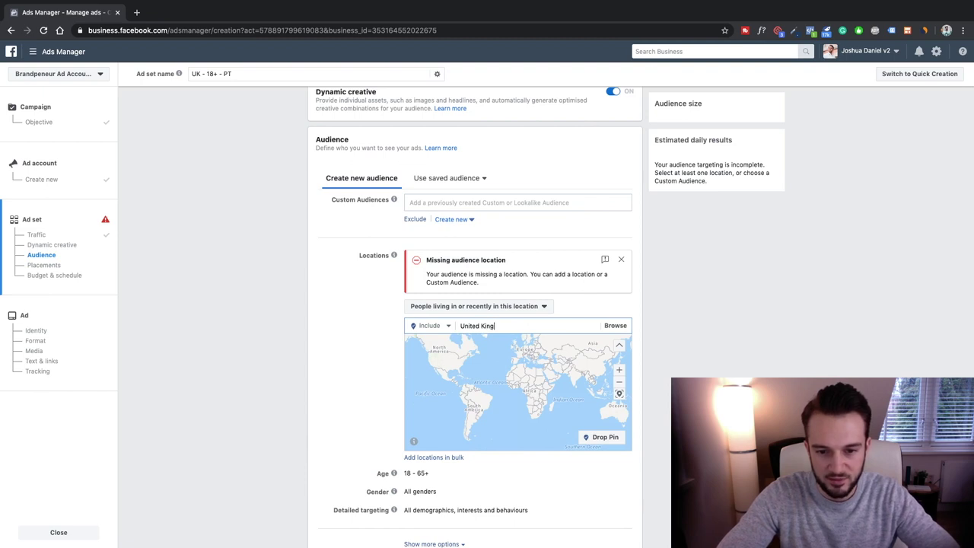
left_click(501, 344)
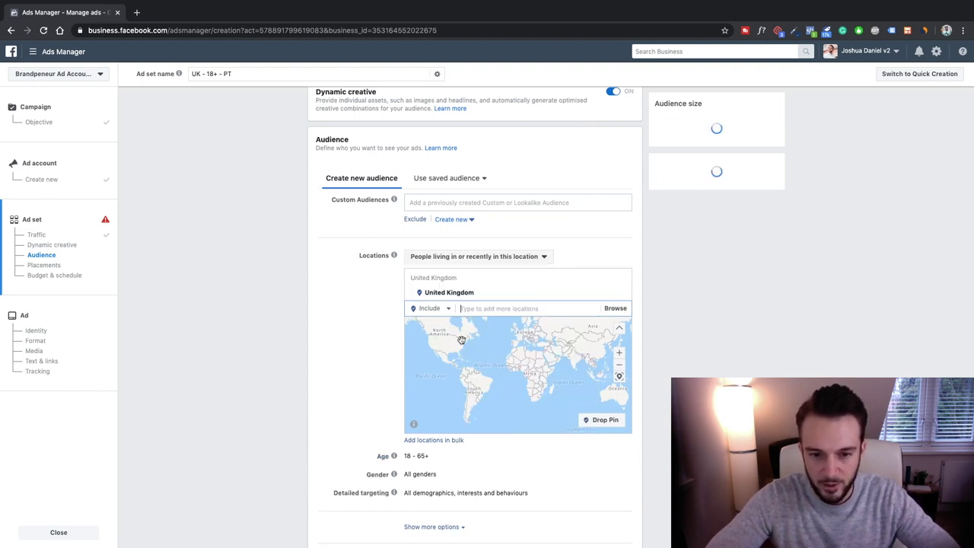
Step: Set the audience's maximum age to 50
scroll(388, 380, "down", 2)
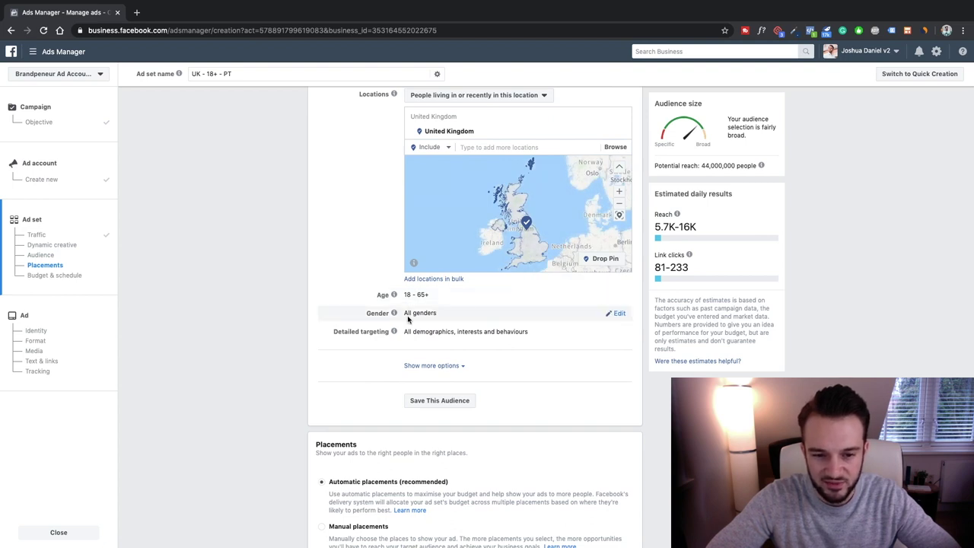
left_click(614, 297)
left_click(460, 297)
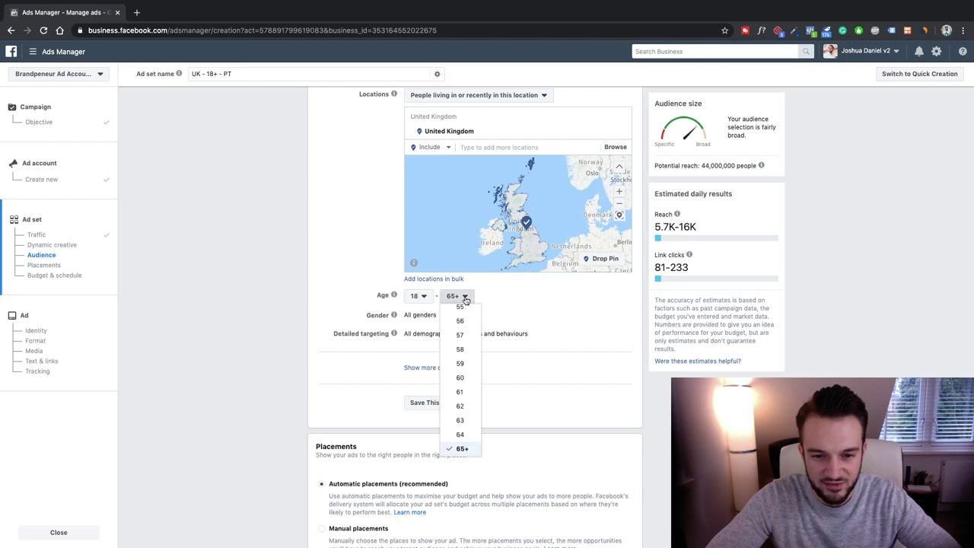
scroll(470, 373, "up", 2)
scroll(470, 344, "up", 3)
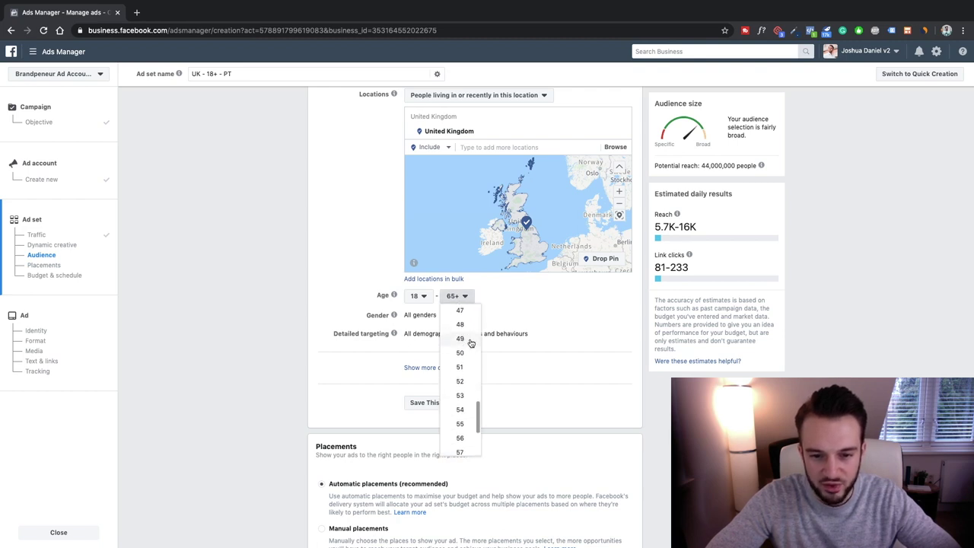
left_click(460, 383)
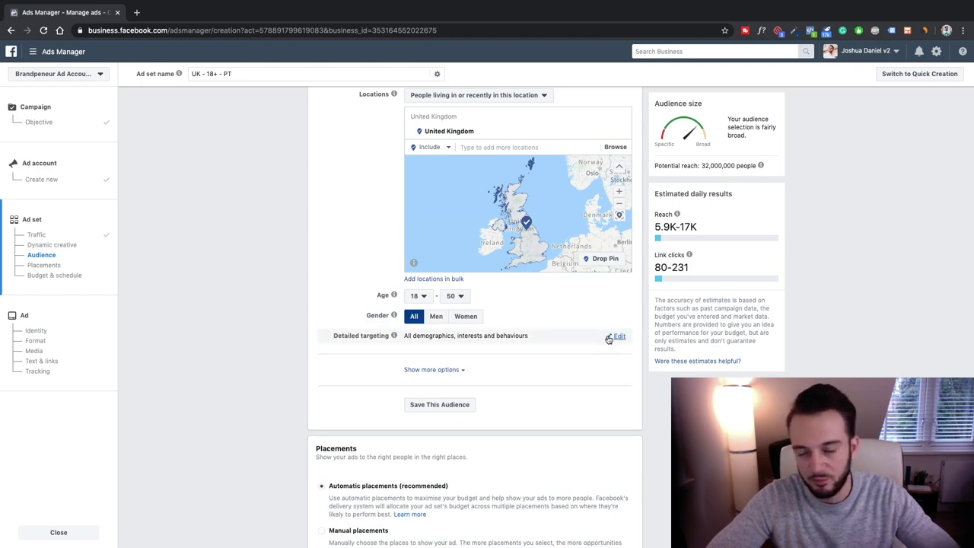
Step: Search the detailed targeting options for "Personal Trainer", review the suggested interests and clear the search
left_click(613, 337)
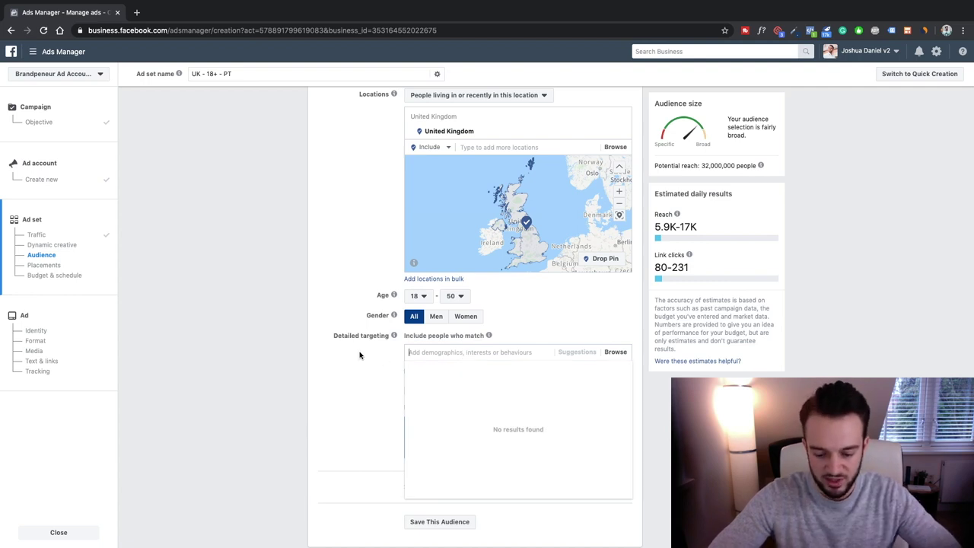
type("Personal Trainer")
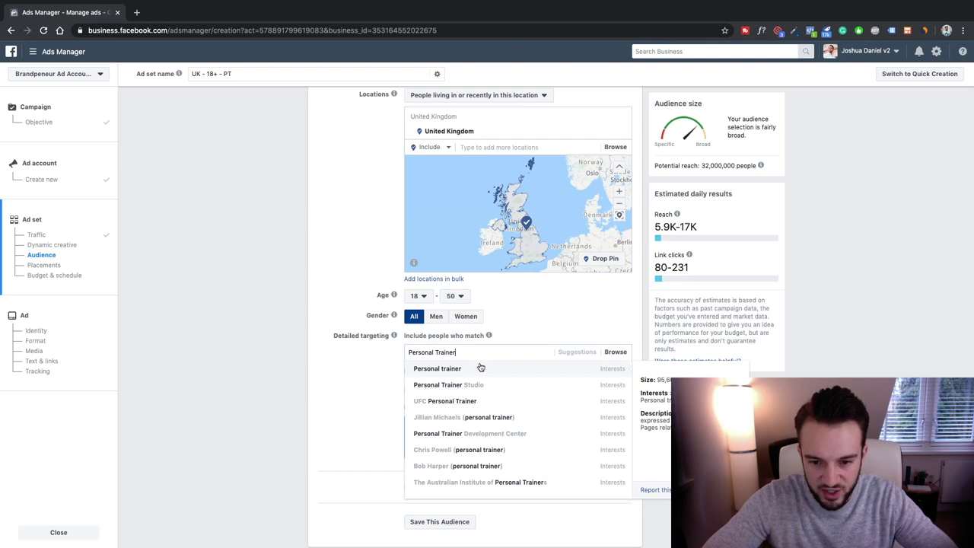
scroll(495, 377, "down", 2)
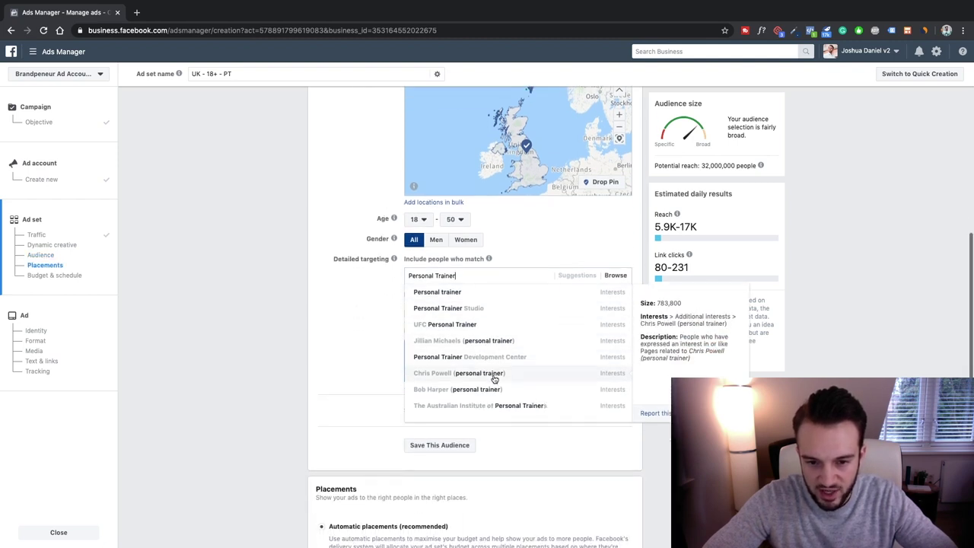
triple_click(526, 274)
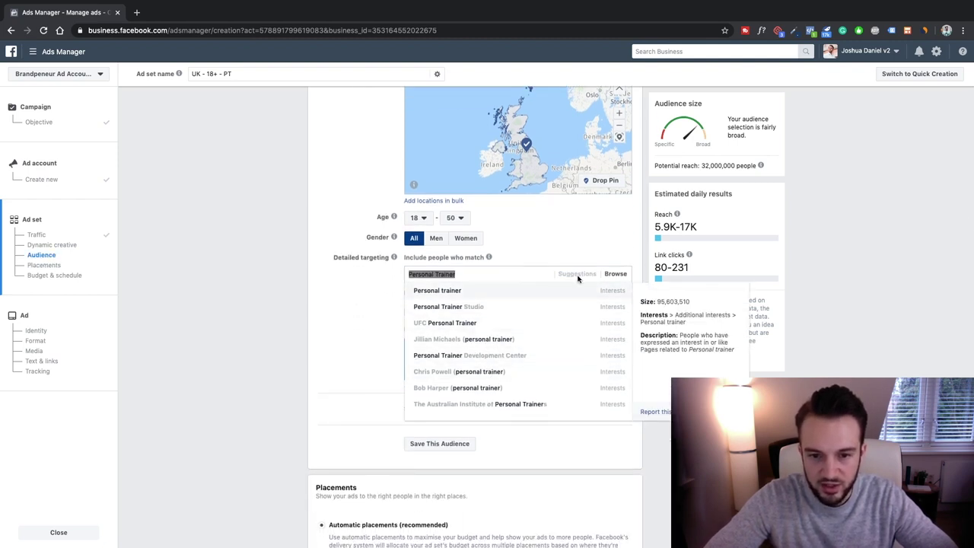
scroll(529, 312, "down", 1)
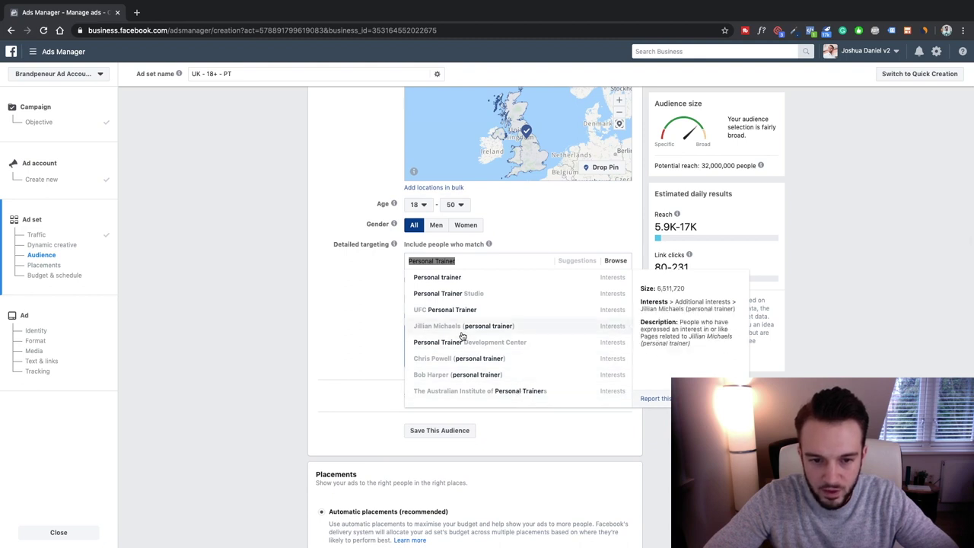
key("BackSpace")
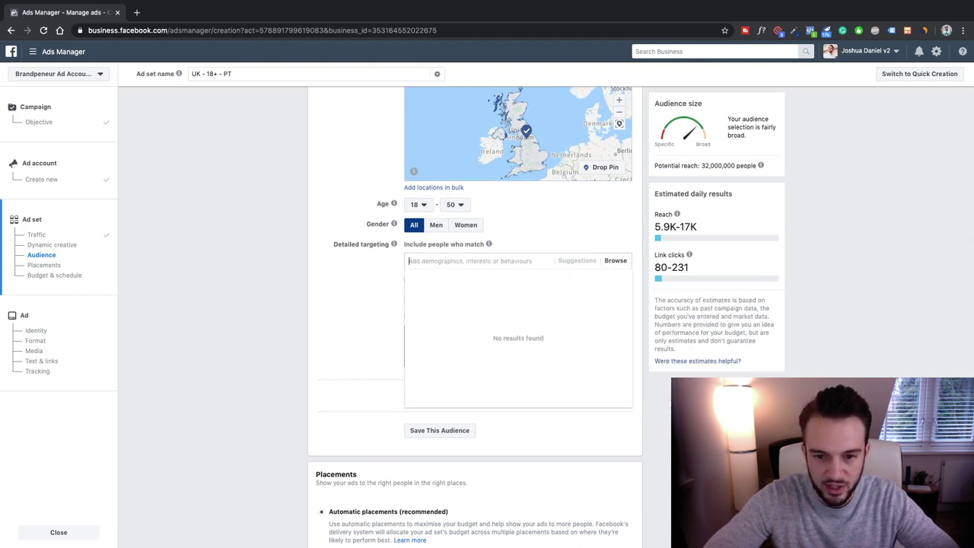
Step: Browse the detailed targeting demographics to the job titles under Work and search them for "trainer"
left_click(611, 261)
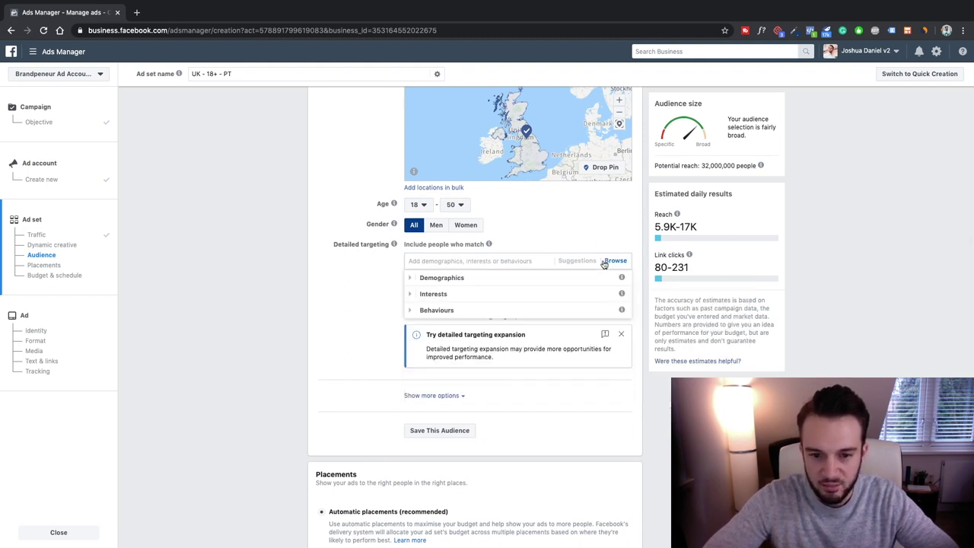
left_click(437, 278)
scroll(472, 347, "down", 1)
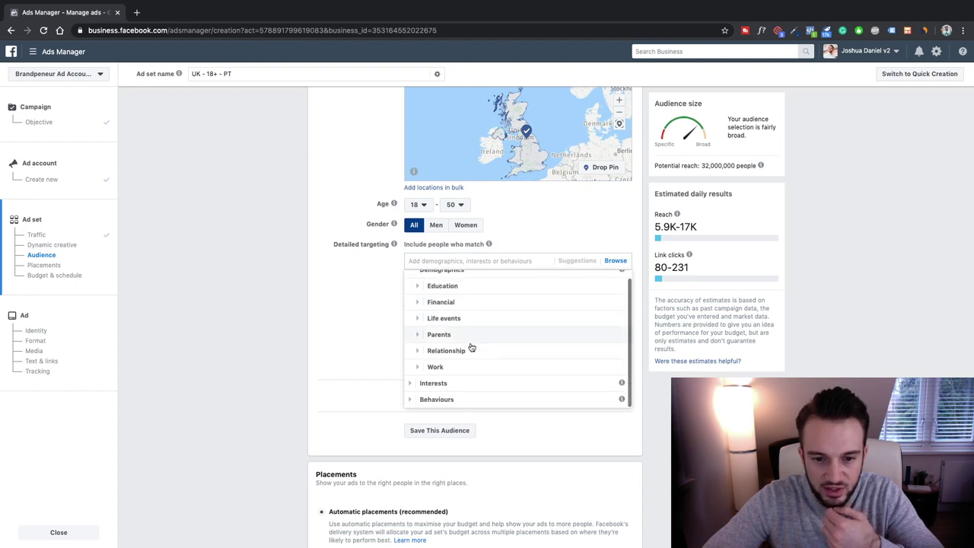
left_click(429, 367)
scroll(457, 360, "down", 1)
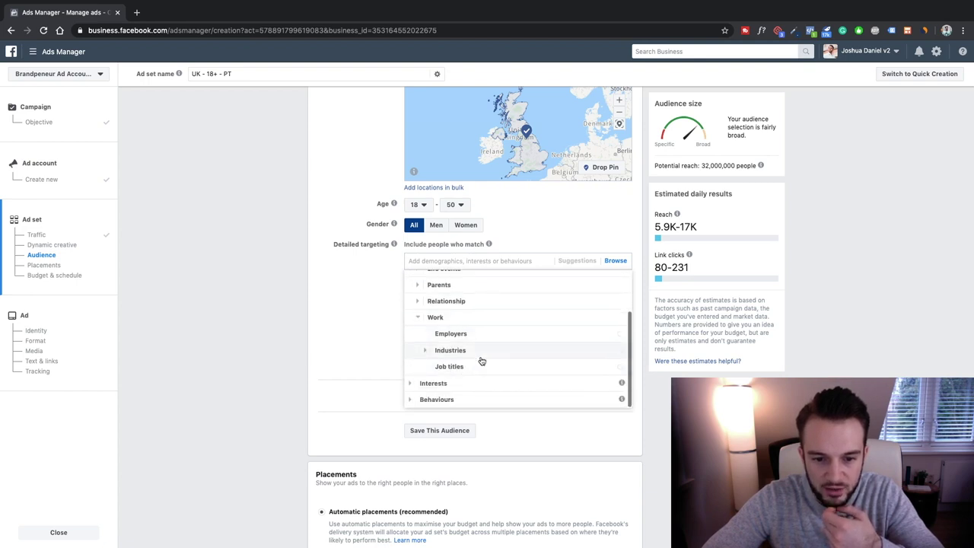
left_click(439, 368)
type("Perso")
key("ctrl+a")
type("trainer")
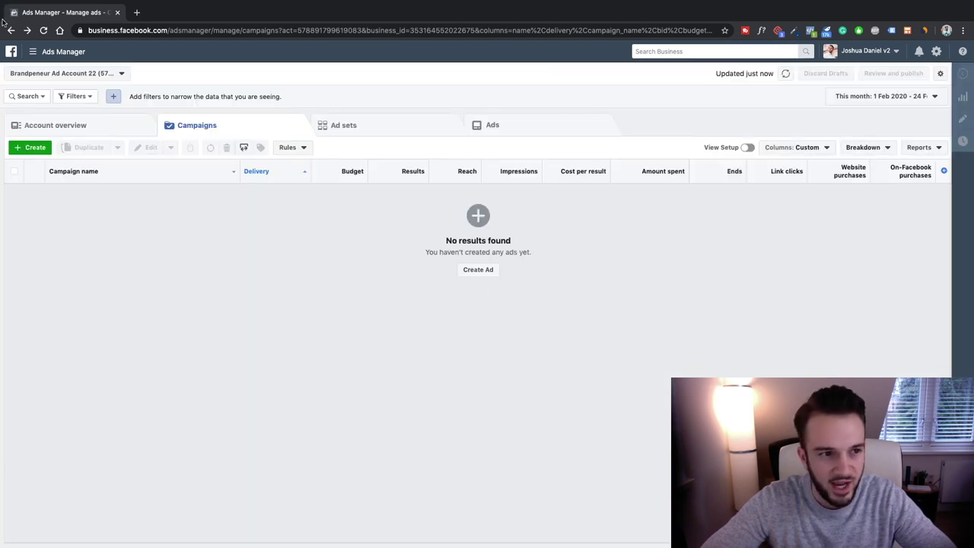
left_click_drag(31, 152, 165, 164)
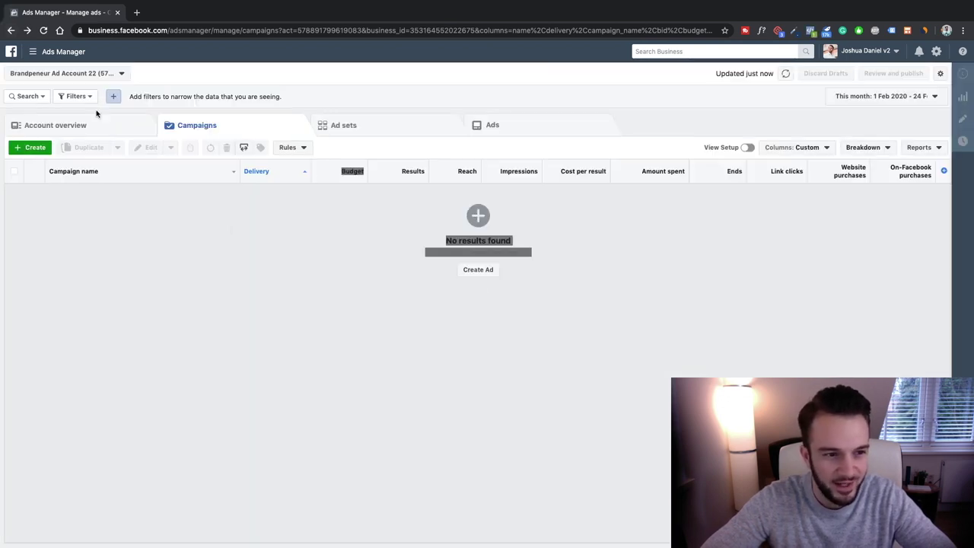
left_click(11, 32)
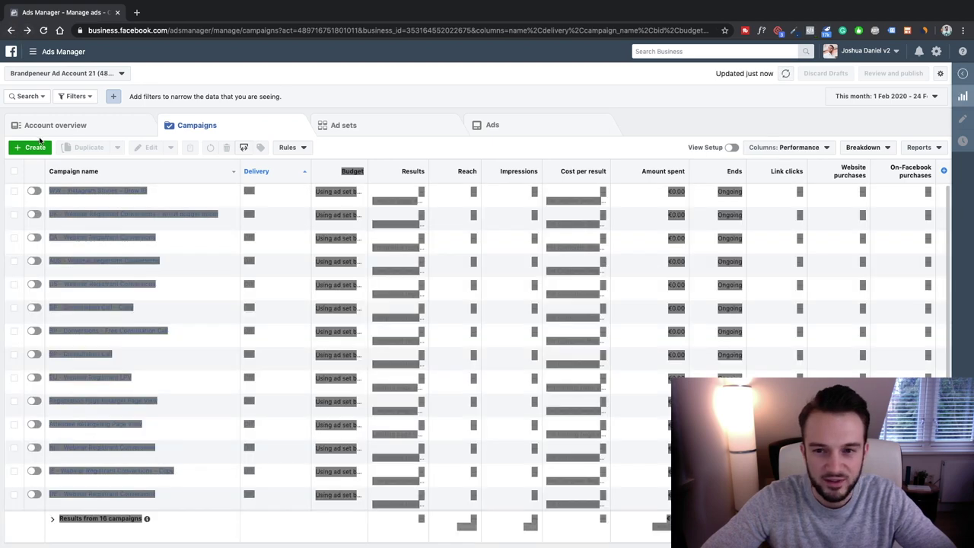
left_click(27, 31)
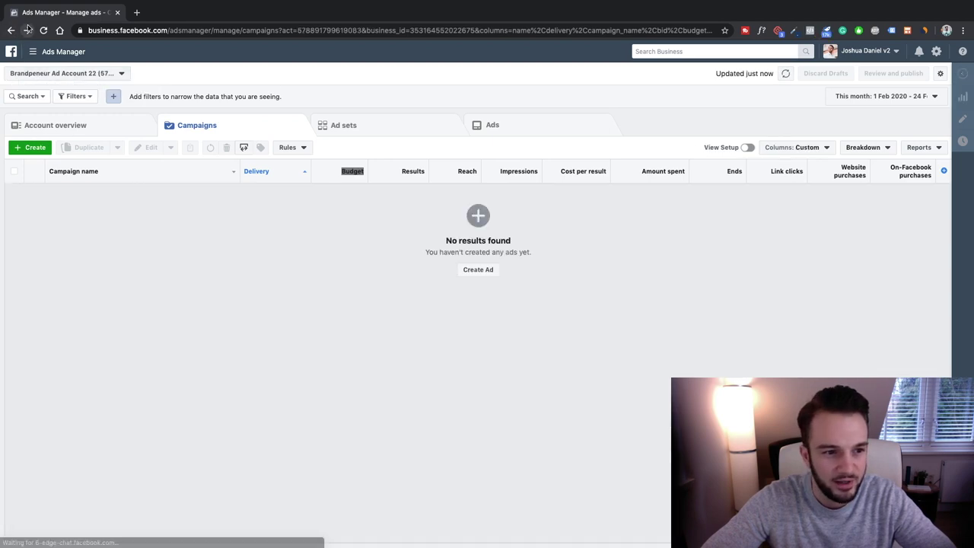
Step: Start a new ad with a Traffic campaign and accept the ad account's default country, currency and time zone
left_click(494, 270)
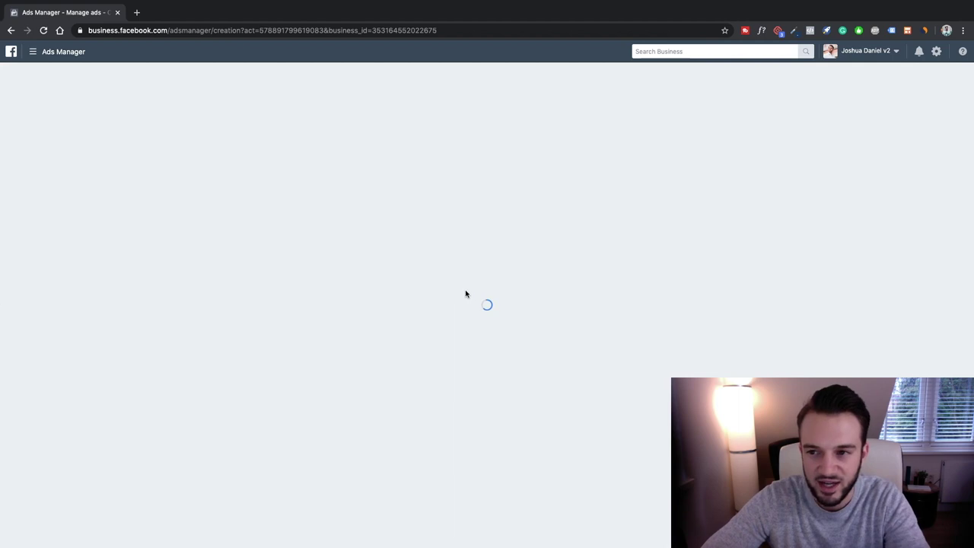
scroll(525, 395, "down", 2)
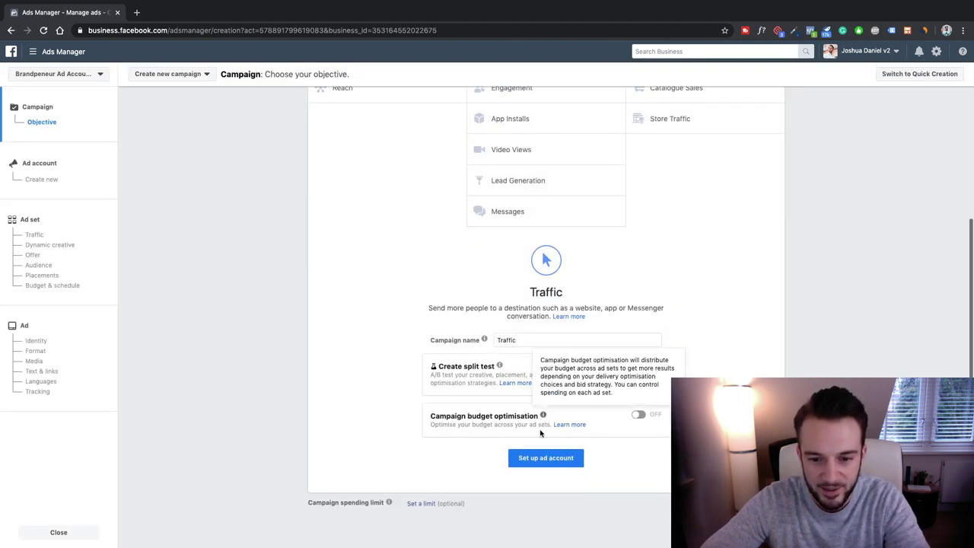
left_click(544, 460)
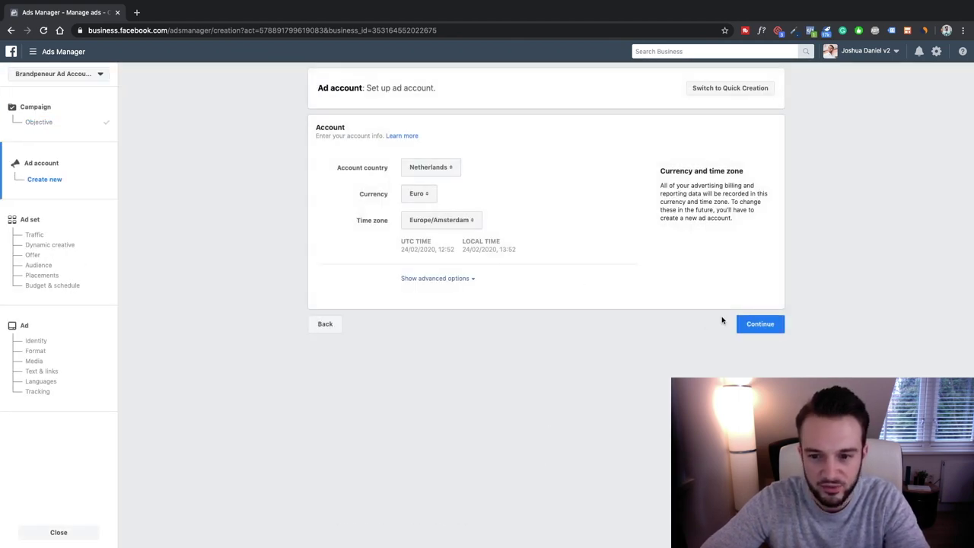
left_click(754, 324)
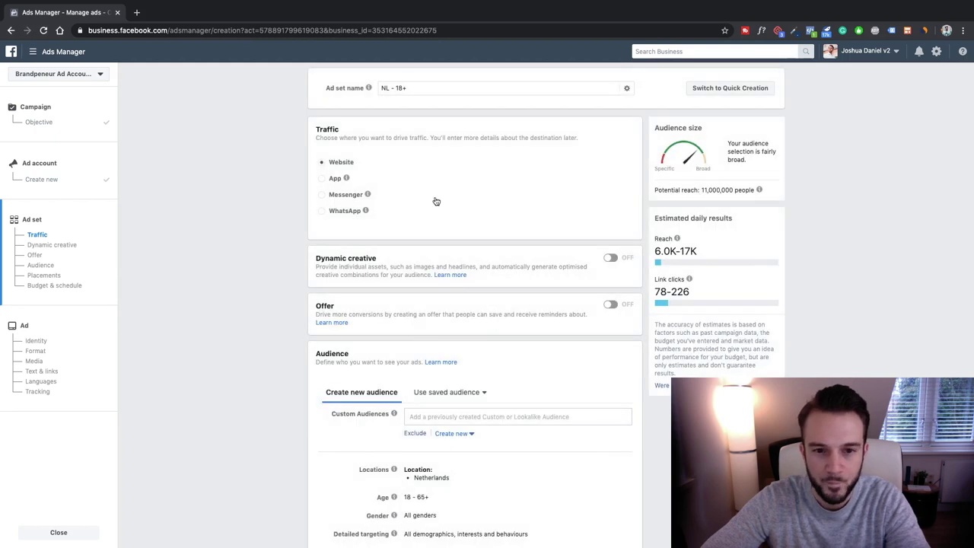
Step: Name the ad set UK_18+_PT
left_click(431, 87)
triple_click(430, 87)
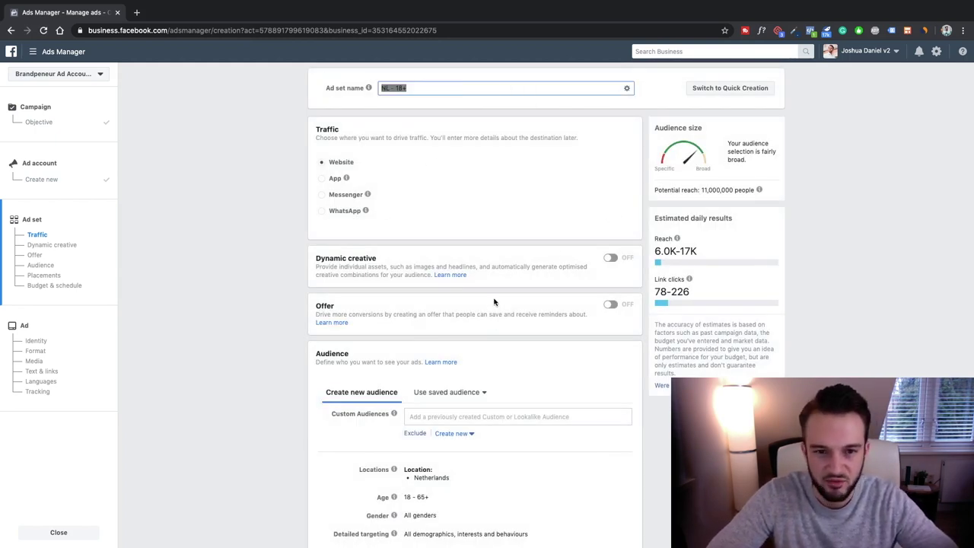
type("UK_18+")
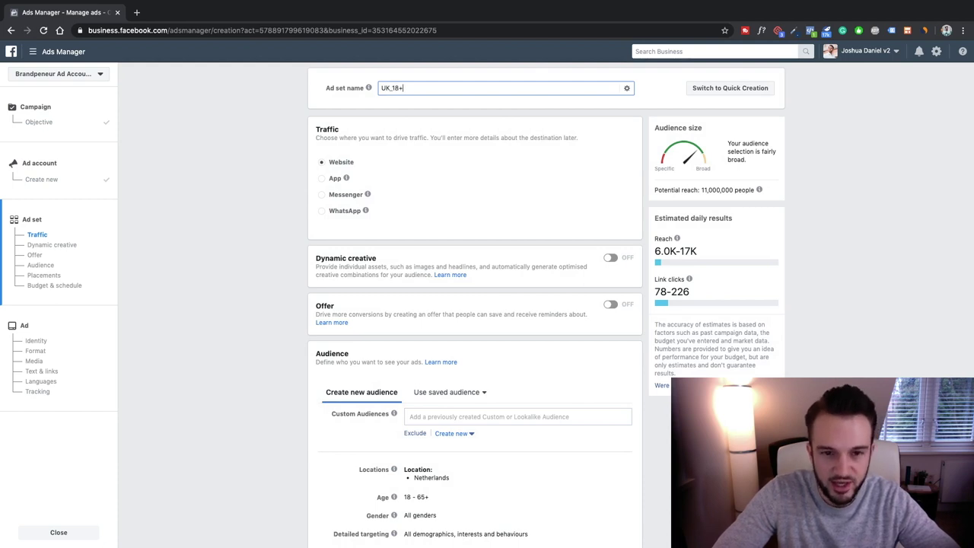
type("_")
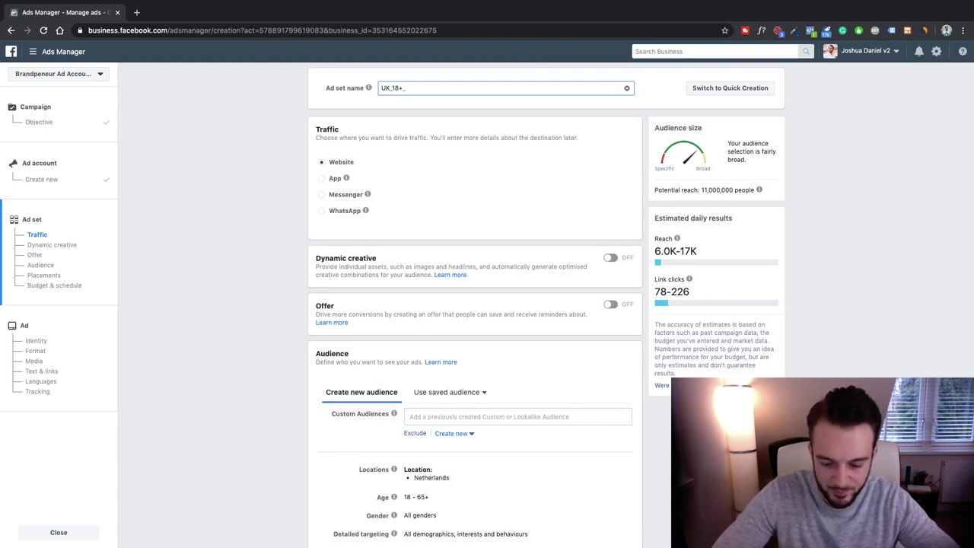
type("PT")
Step: Replace the Netherlands with the United Kingdom country/region as the new ad set's audience location
scroll(579, 248, "down", 3)
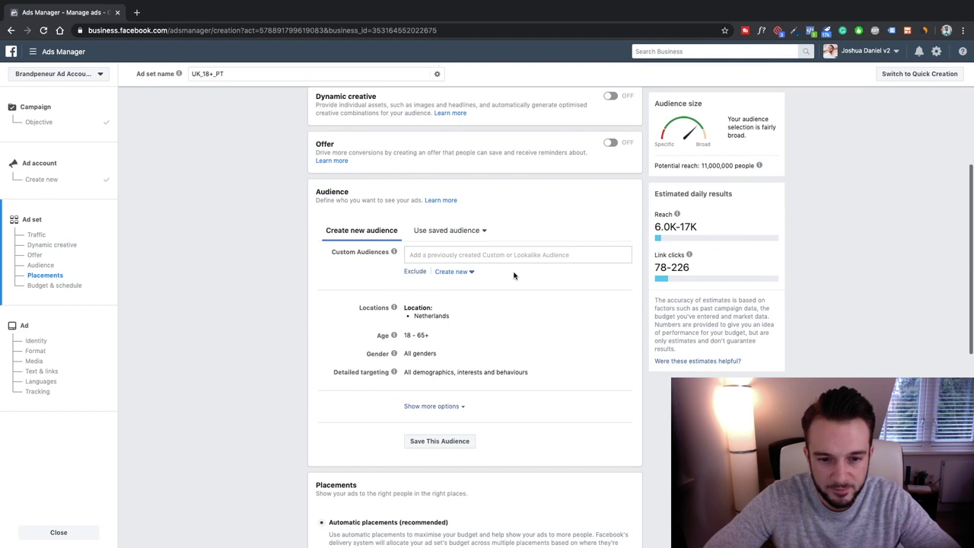
left_click(614, 309)
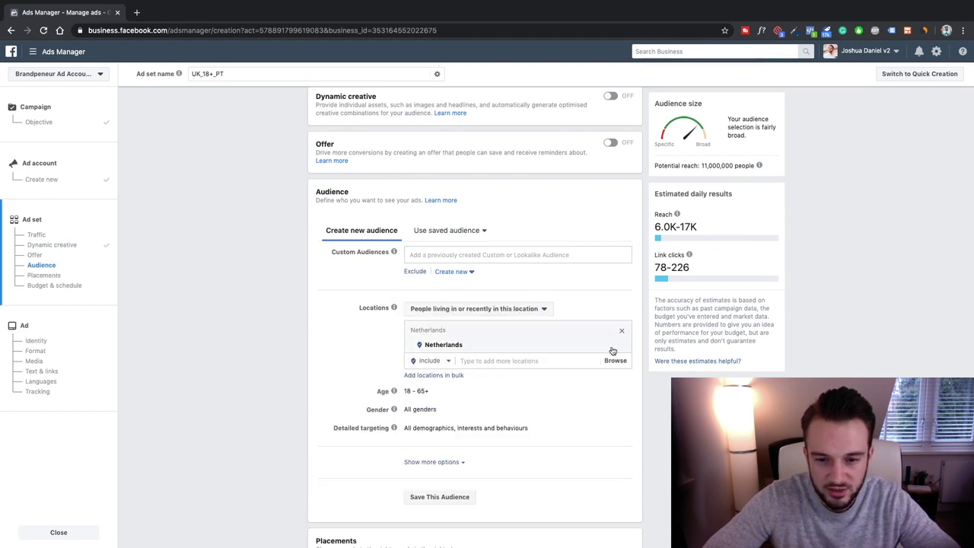
left_click(624, 344)
left_click(484, 378)
type("United Kingdom")
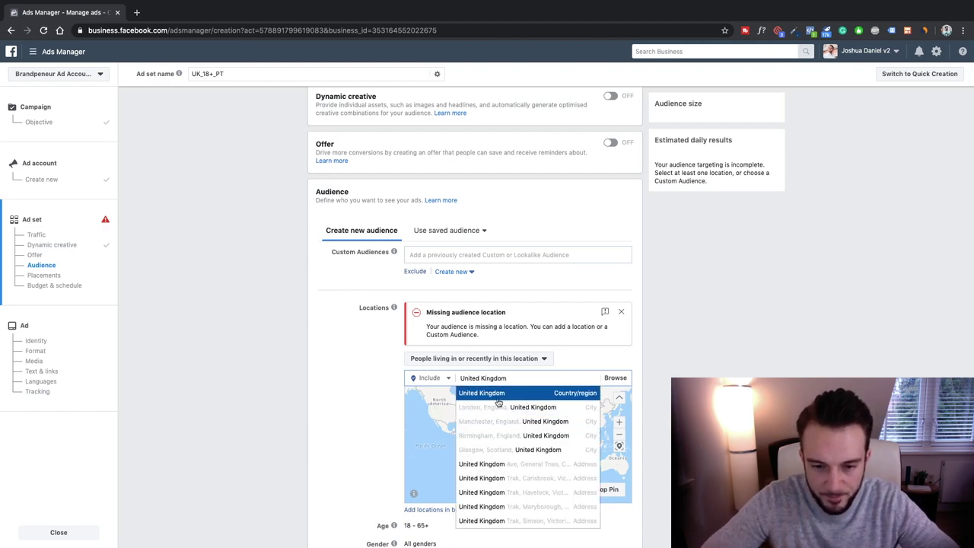
left_click(481, 393)
Step: Set the maximum age of the United Kingdom audience to 50
scroll(364, 397, "down", 5)
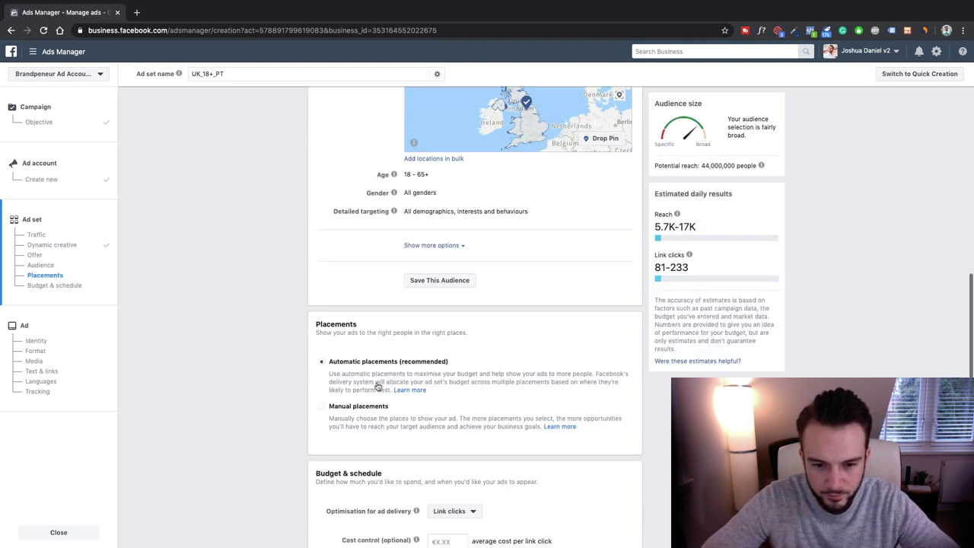
left_click(616, 175)
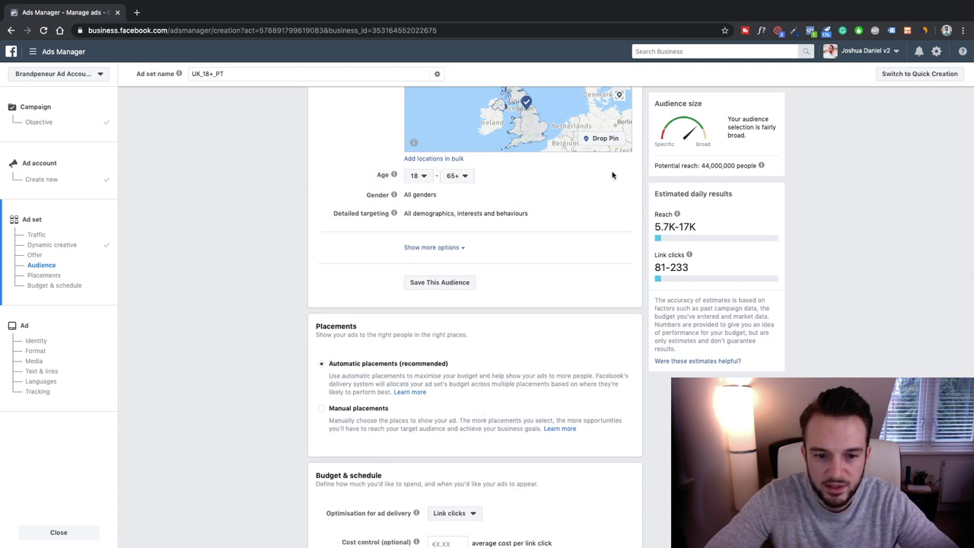
left_click(457, 176)
scroll(463, 228, "down", 5)
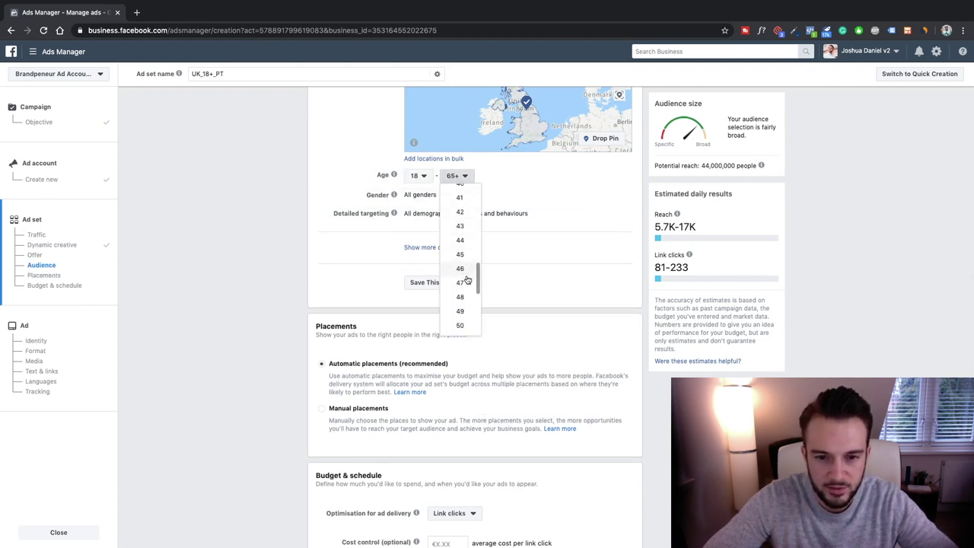
left_click(461, 306)
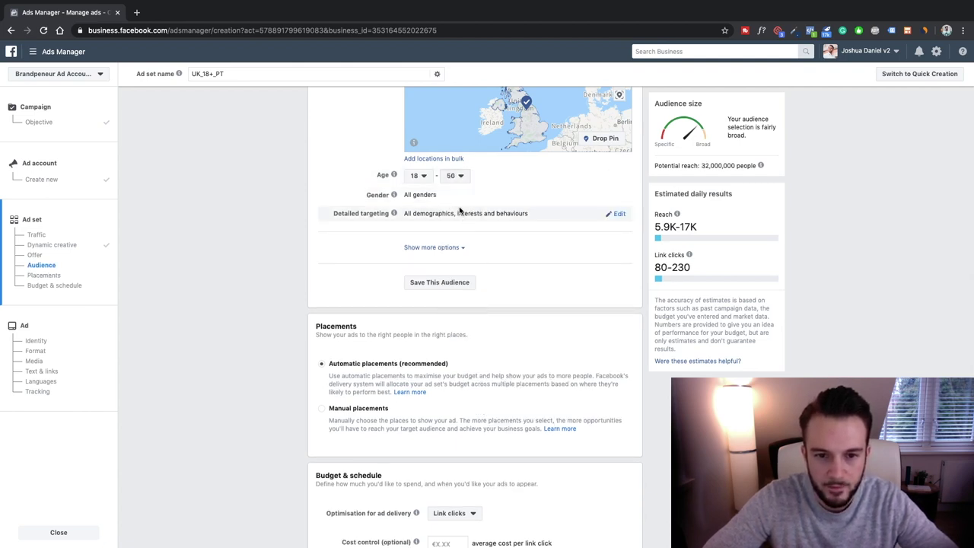
Step: Search the detailed targeting for "coach" and "personal trainer", and review the type and size of the suggested entries
left_click(616, 214)
left_click(490, 231)
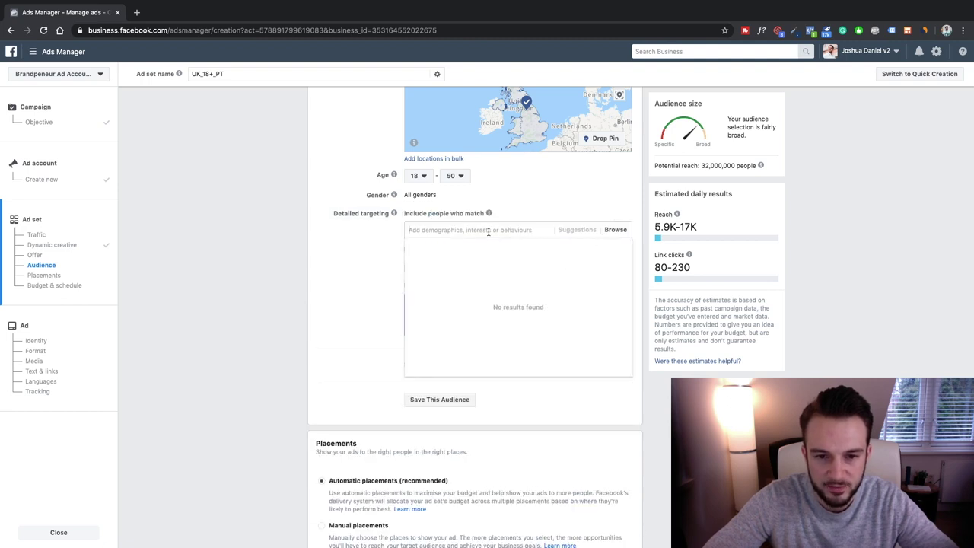
type("coach")
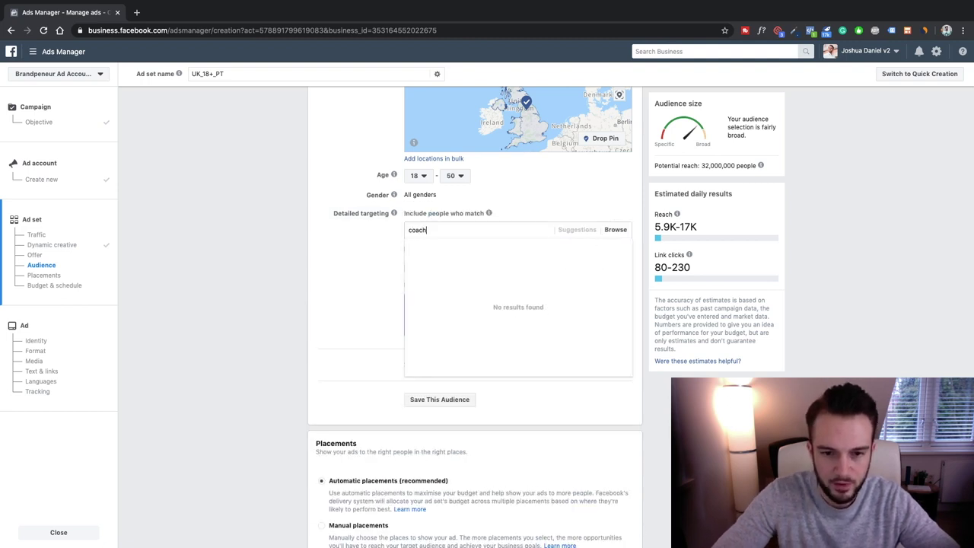
type("pesonal trainer")
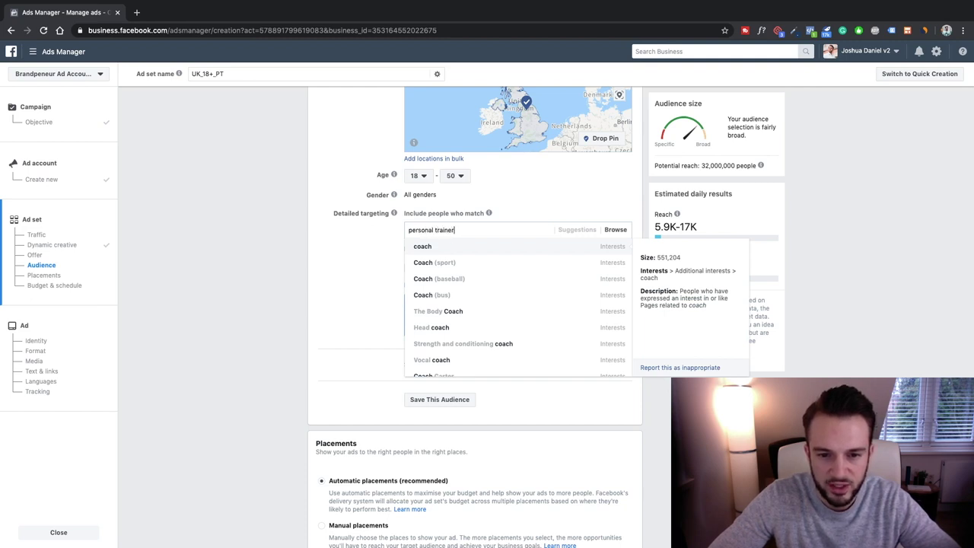
key("Down")
key("Down")
key("Down")
key("Down")
key("Down")
key("Down")
key("Down")
key("Up")
key("Up")
key("Up")
key("Up")
key("Up")
key("Up")
key("Up")
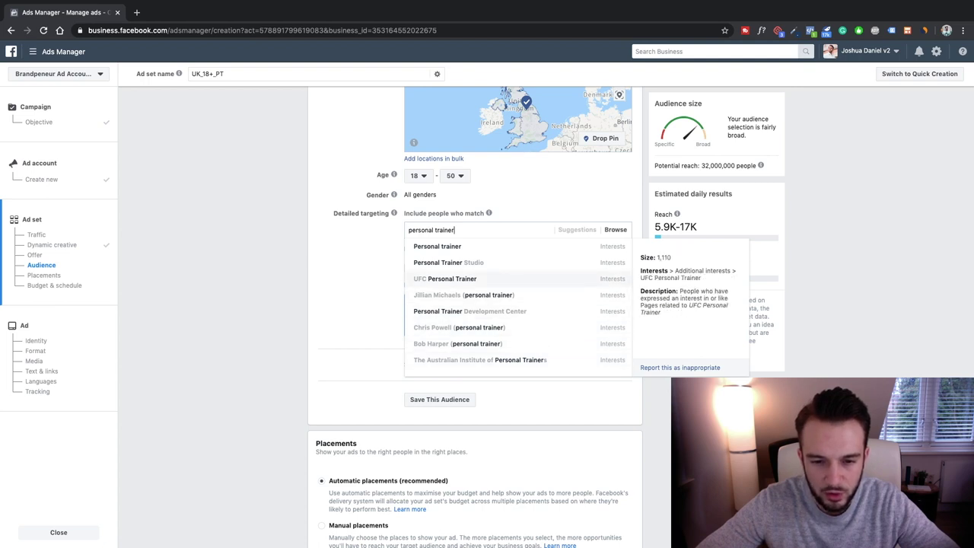
key("Down")
key("Down")
key("Down")
key("Up")
key("Up")
key("Up")
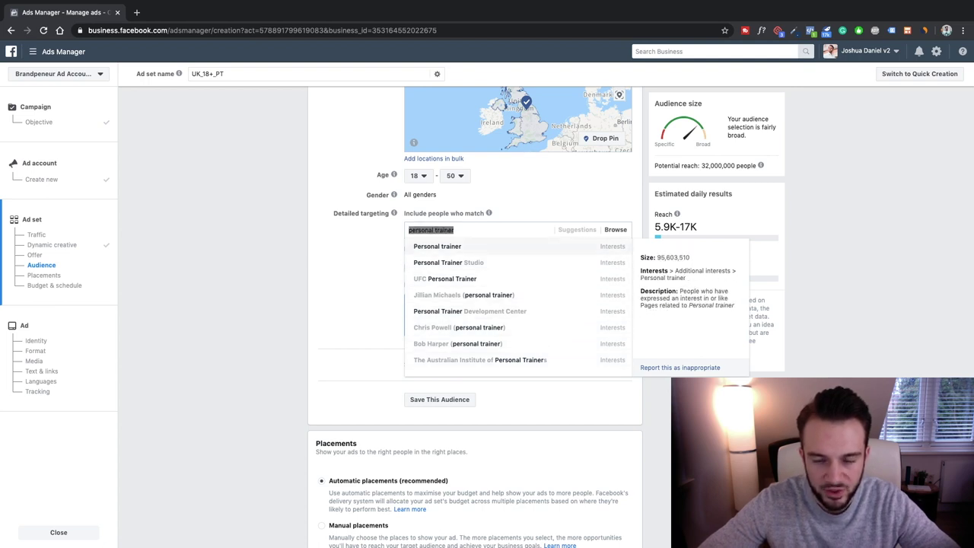
Step: Search the detailed targeting for "Fitness coach" and add the job title Health and Fitness Coach
key("Return")
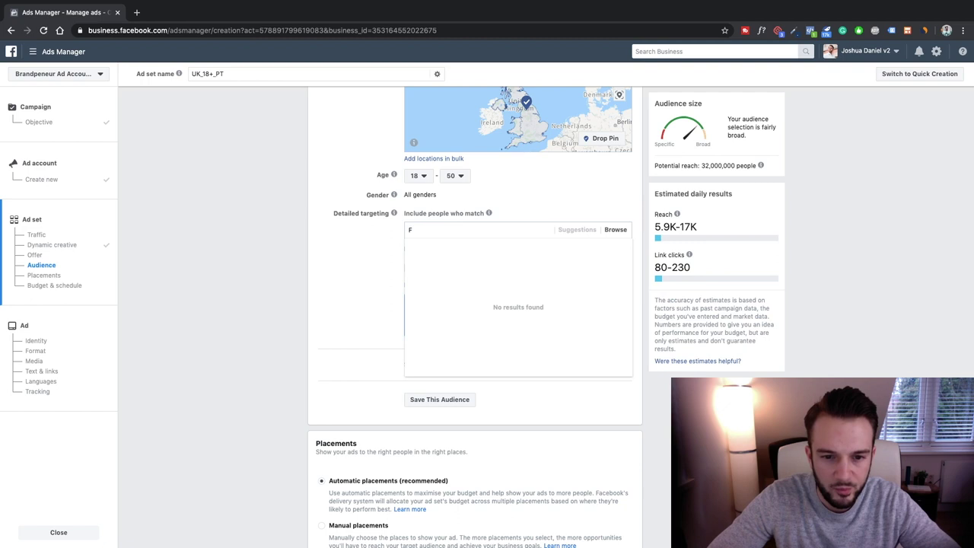
type("coach")
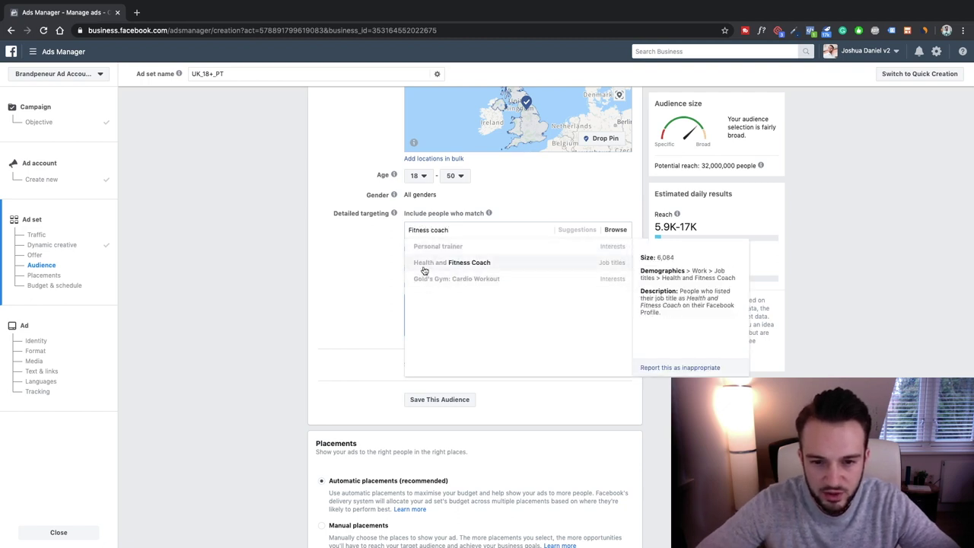
left_click(616, 265)
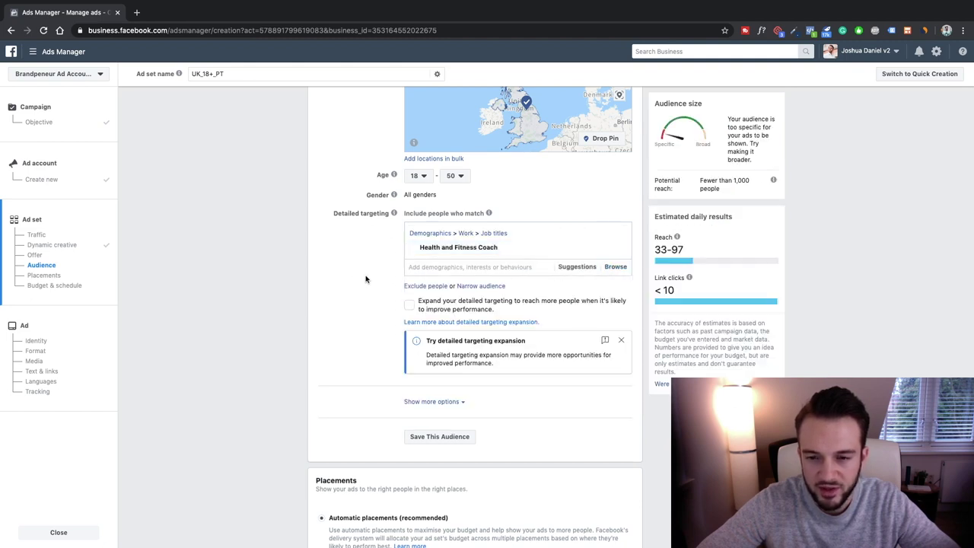
Step: Add the suggested job titles Wellness Coach, Personal Coach and Certified Personal Trainer to the detailed targeting
left_click(477, 268)
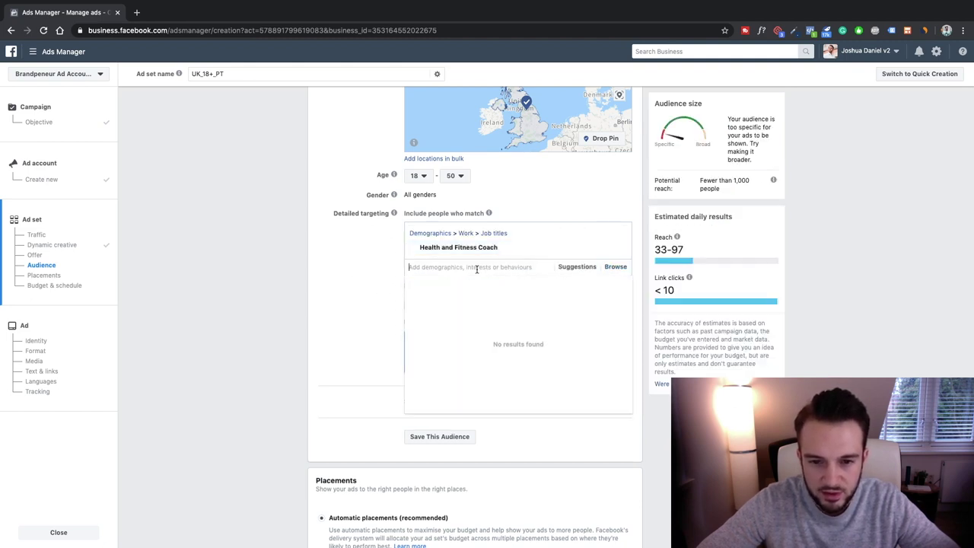
left_click(383, 265)
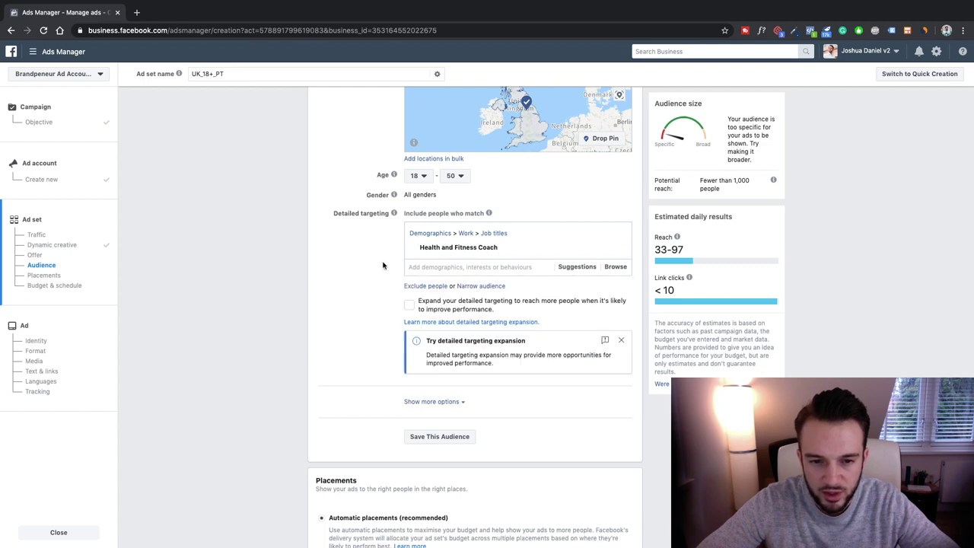
left_click(577, 268)
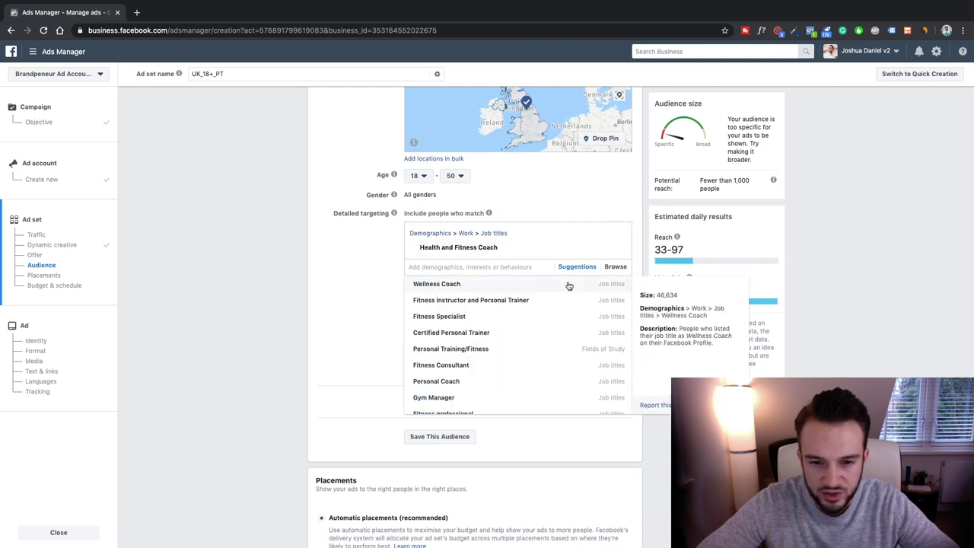
left_click(568, 285)
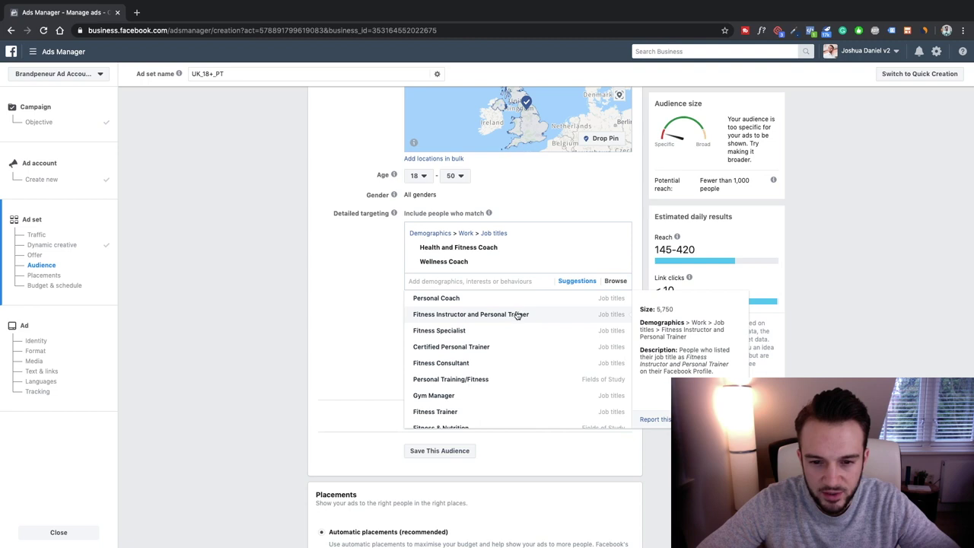
left_click(438, 299)
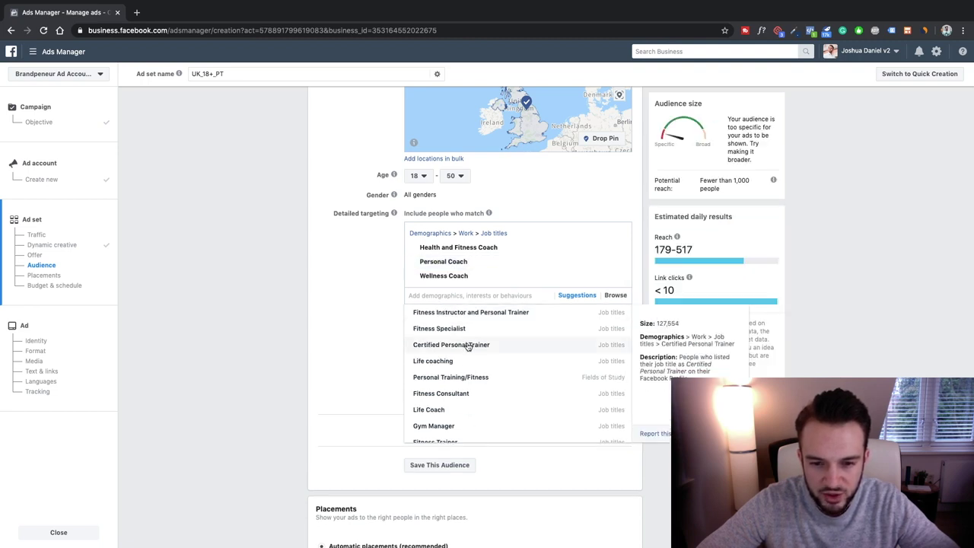
left_click(468, 344)
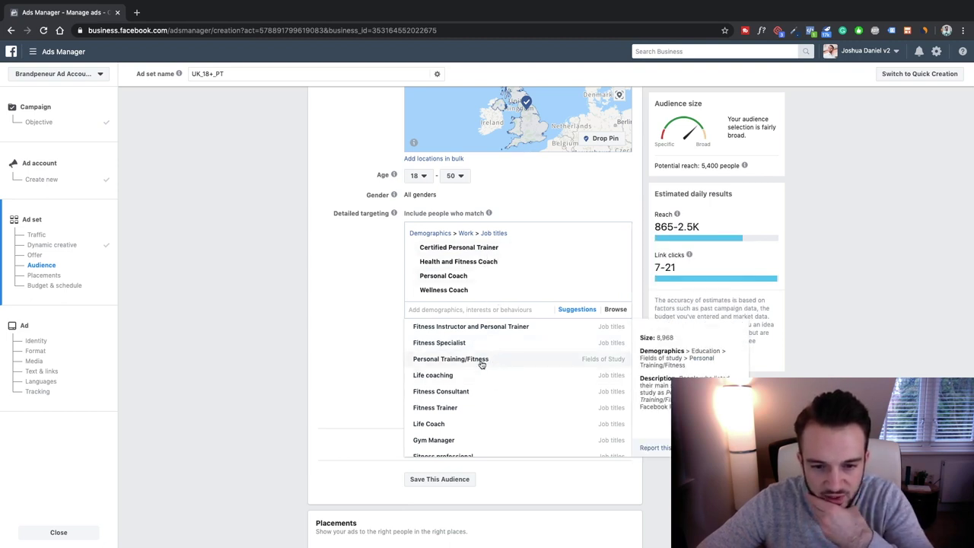
Step: Add the field of study Personal Training/Fitness and the job titles Fitness Specialist, Fitness Instructor and Personal Trainer, and Fitness Consultant to the targeting
left_click(481, 364)
scroll(483, 373, "down", 1)
scroll(483, 373, "up", 1)
scroll(420, 351, "down", 1)
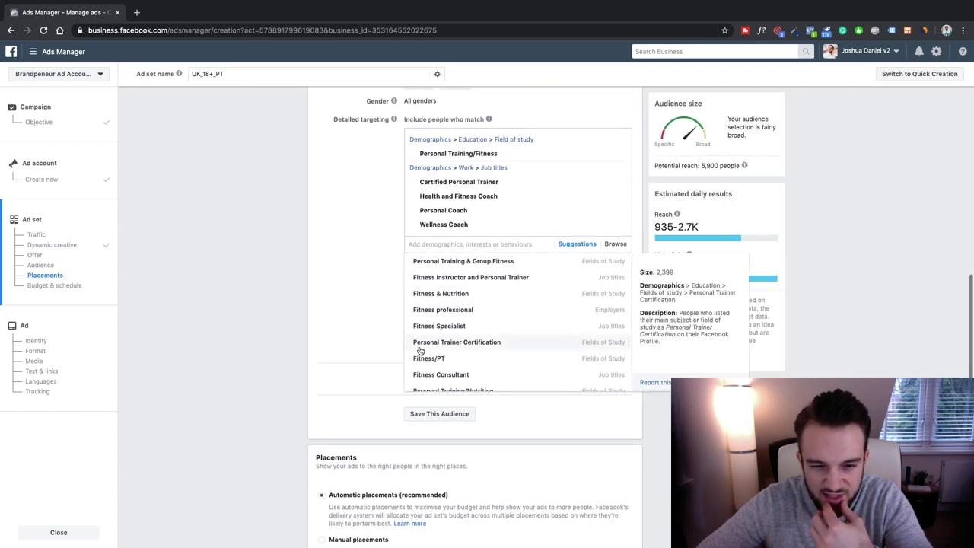
scroll(423, 348, "up", 1)
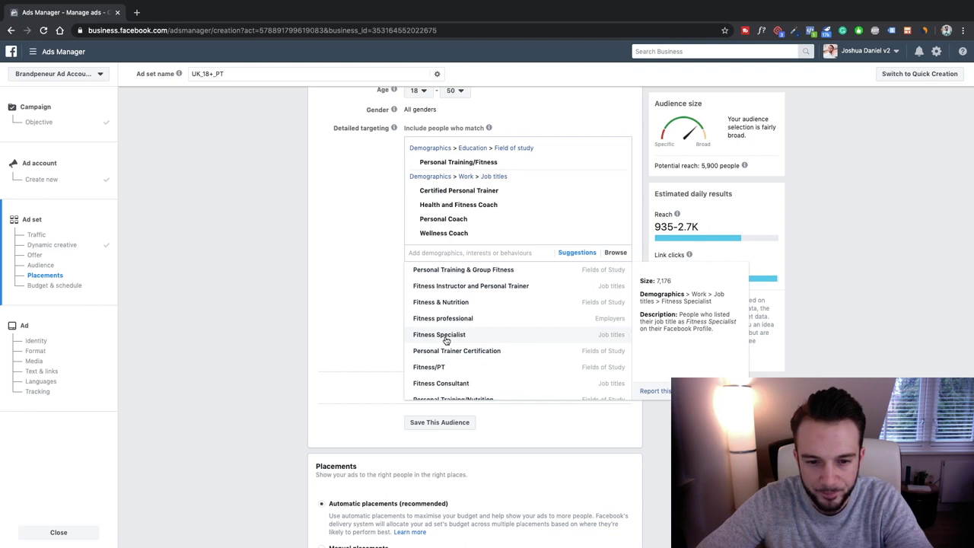
left_click(446, 339)
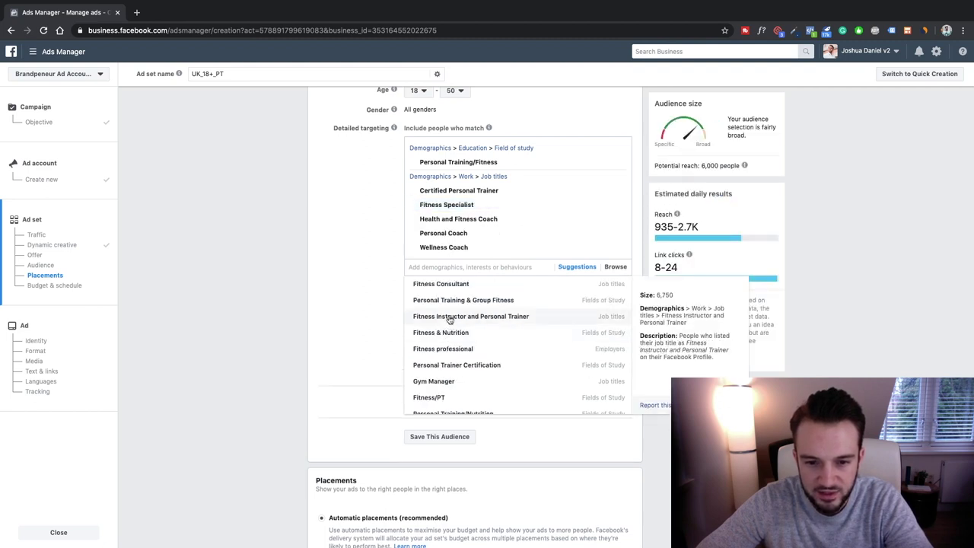
left_click(450, 317)
left_click(451, 298)
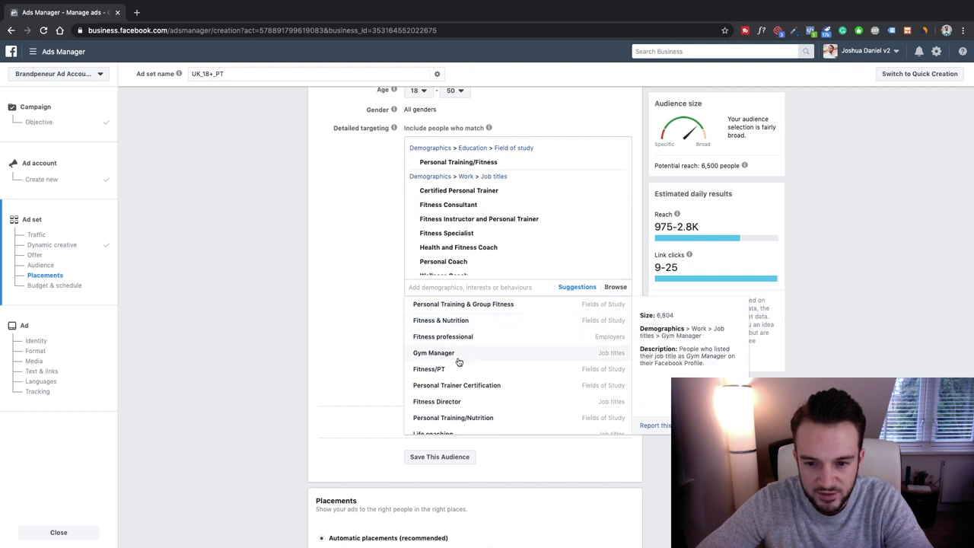
Step: Add the suggested job titles Fitness Director and Life Coach to the detailed targeting
scroll(431, 362, "down", 2)
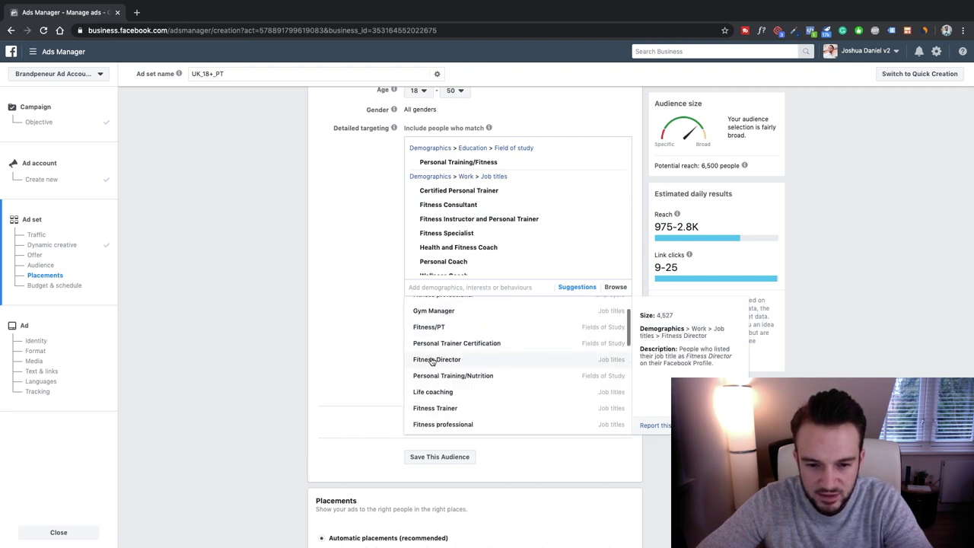
left_click(430, 361)
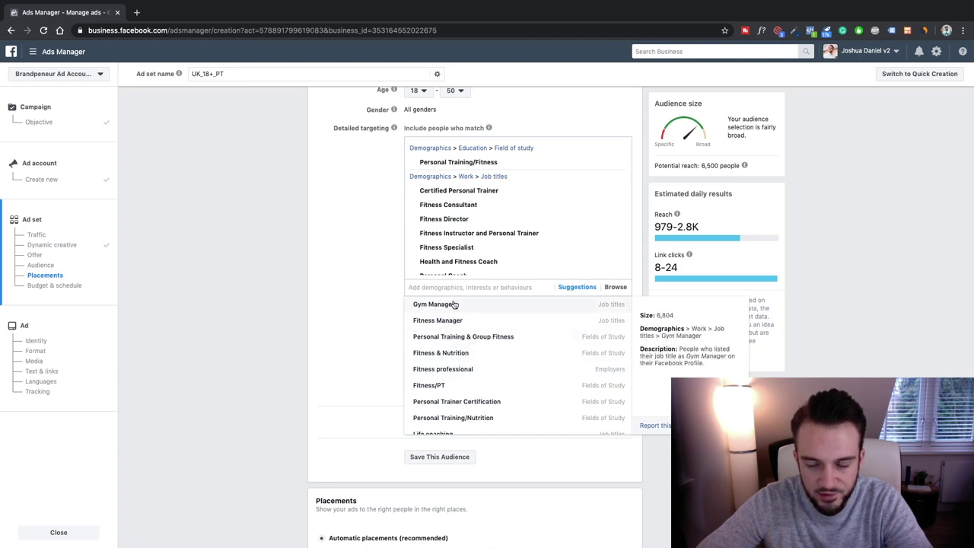
scroll(446, 335, "down", 1)
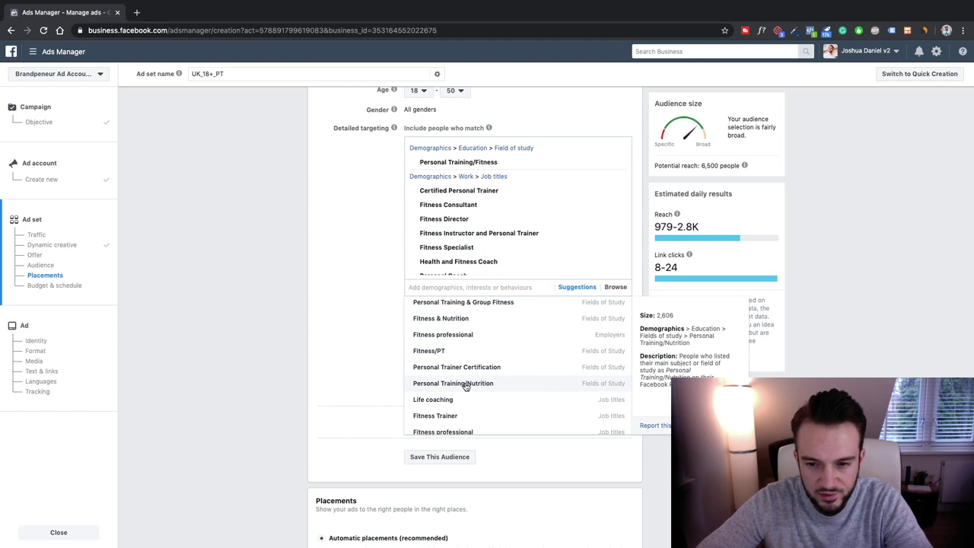
scroll(468, 377, "down", 1)
scroll(453, 412, "down", 1)
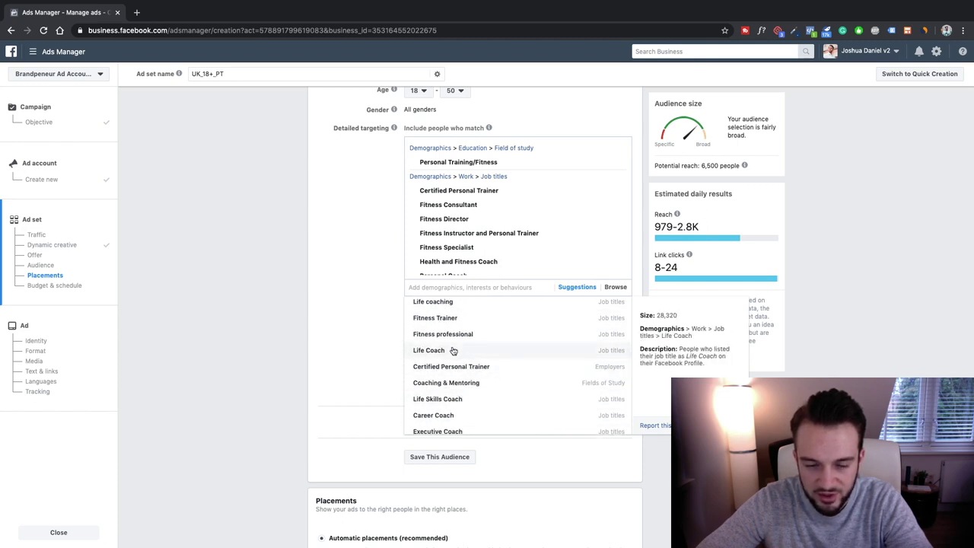
left_click(445, 350)
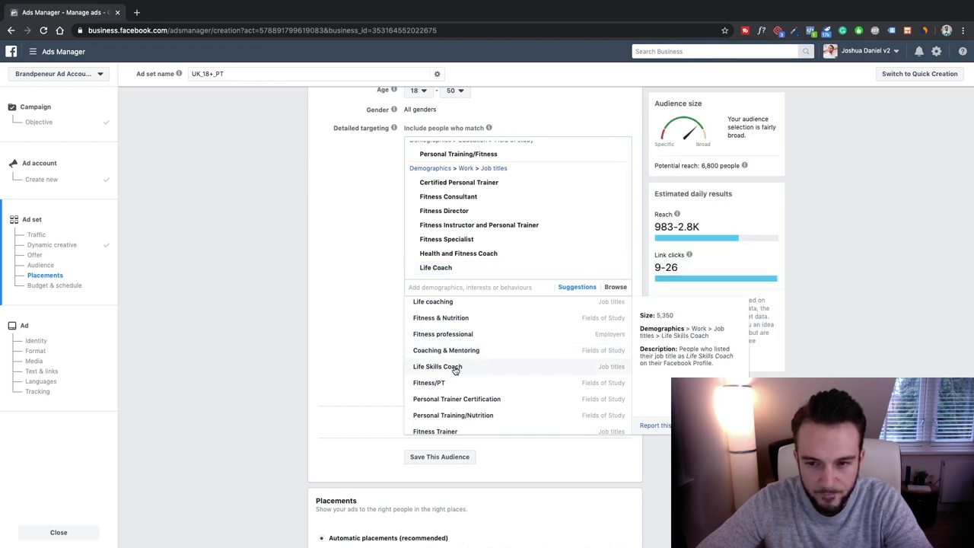
Step: Add the suggested interest Fitness professional to the detailed targeting
scroll(457, 366, "down", 4)
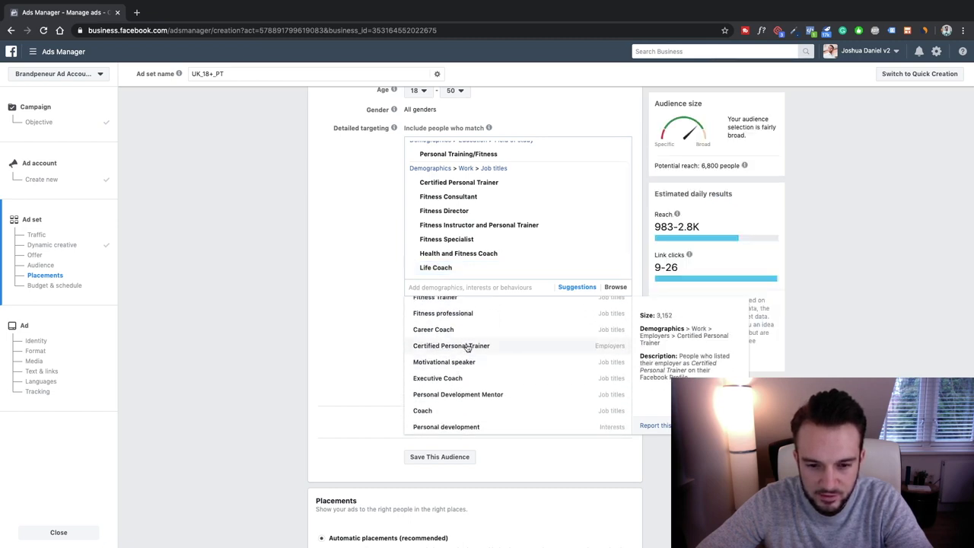
scroll(467, 347, "down", 3)
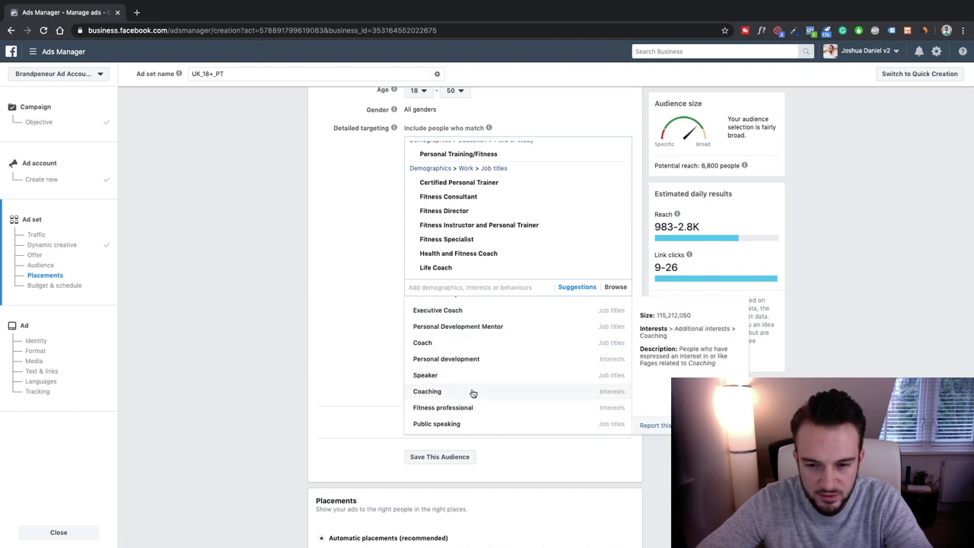
scroll(472, 392, "down", 1)
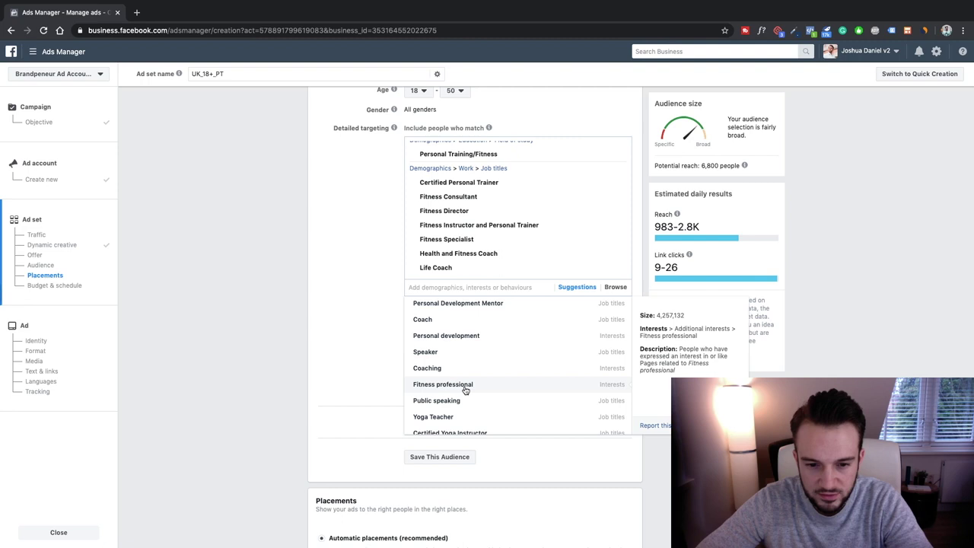
left_click(465, 386)
Step: Look through the remaining suggestions and add the employer Certified Personal Trainer to the detailed targeting
scroll(465, 390, "down", 1)
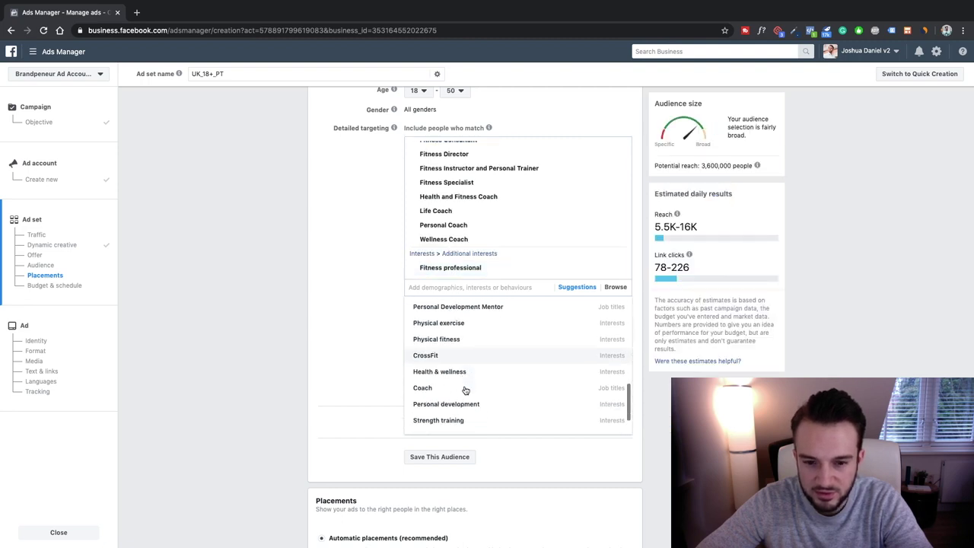
scroll(465, 388, "down", 1)
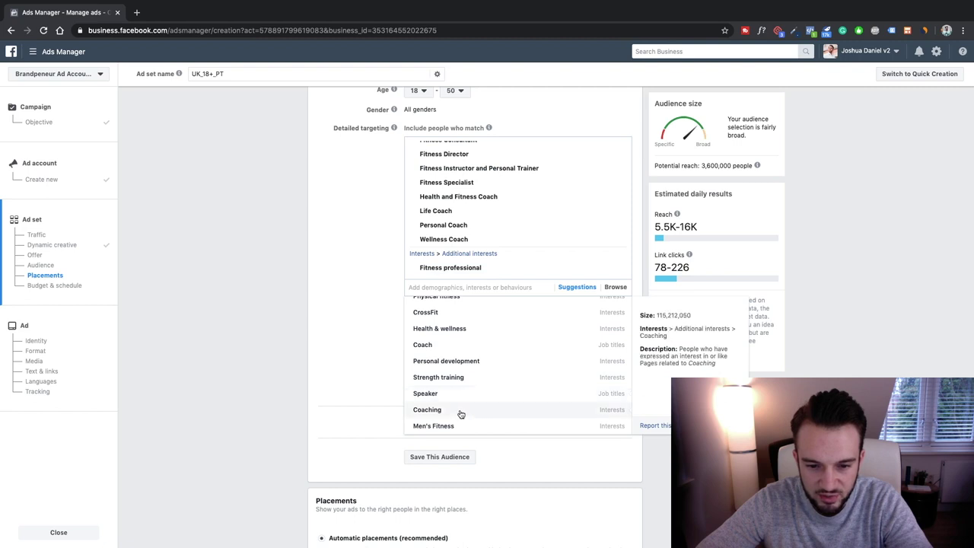
scroll(460, 413, "down", 1)
scroll(449, 326, "up", 2)
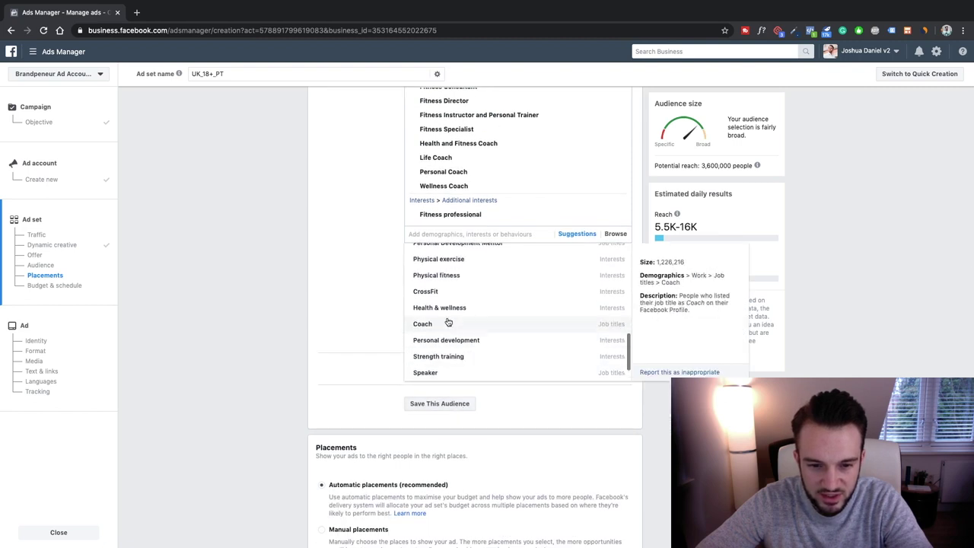
scroll(437, 320, "up", 1)
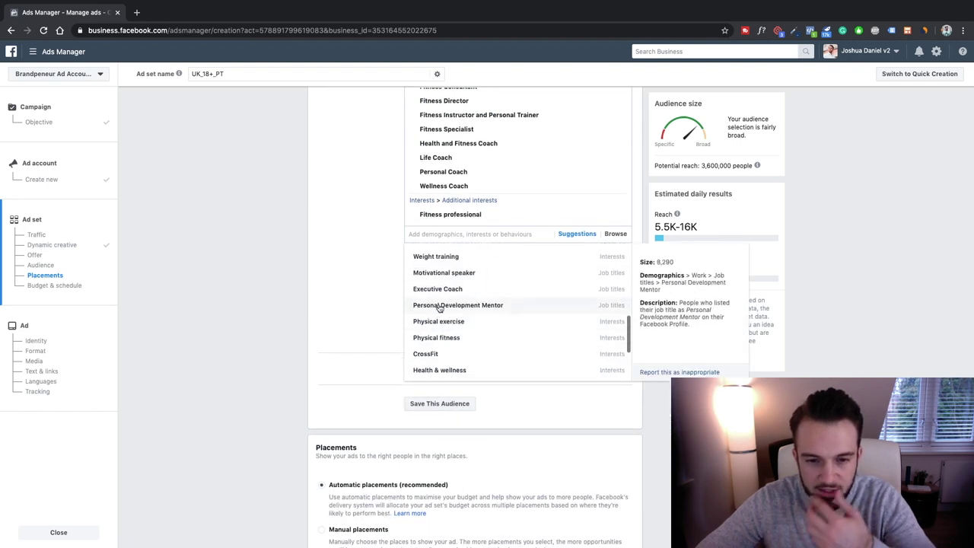
scroll(444, 295, "up", 3)
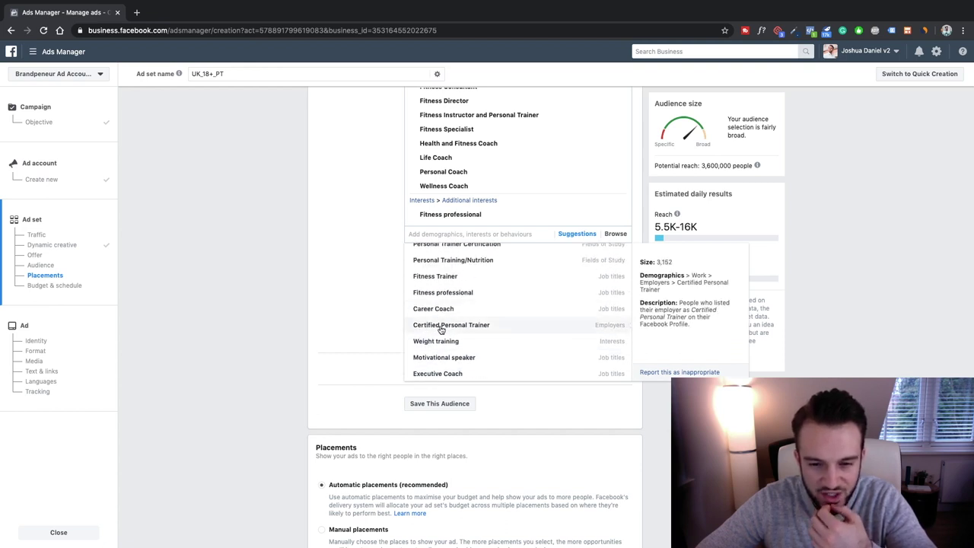
scroll(442, 329, "up", 1)
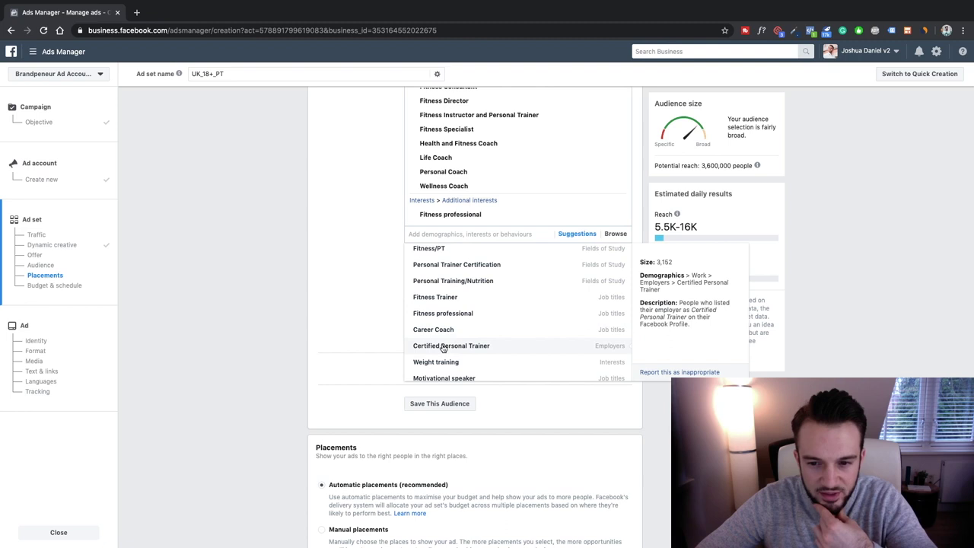
left_click(442, 348)
Step: Add the suggested job title Fitness Manager to the detailed targeting and close the suggestions
scroll(443, 348, "up", 2)
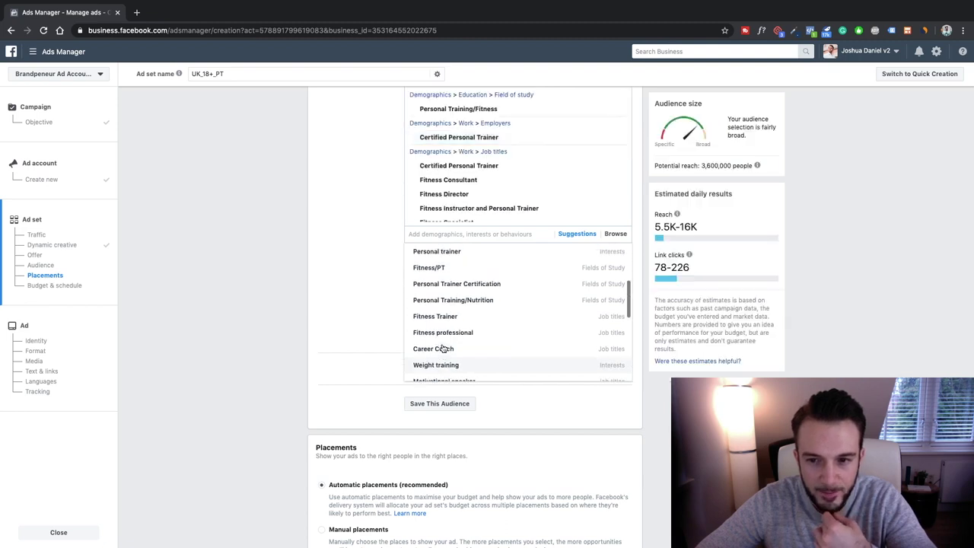
scroll(443, 348, "up", 4)
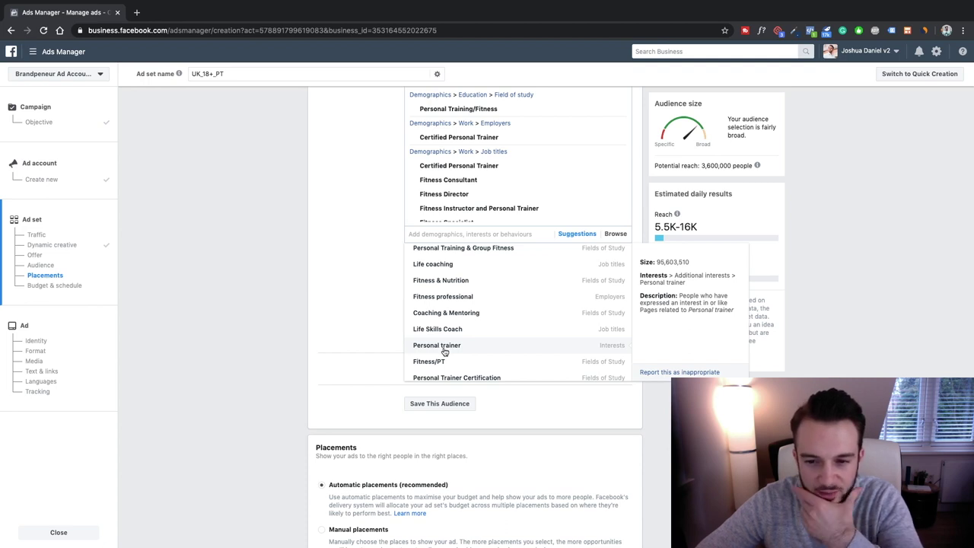
scroll(445, 351, "up", 2)
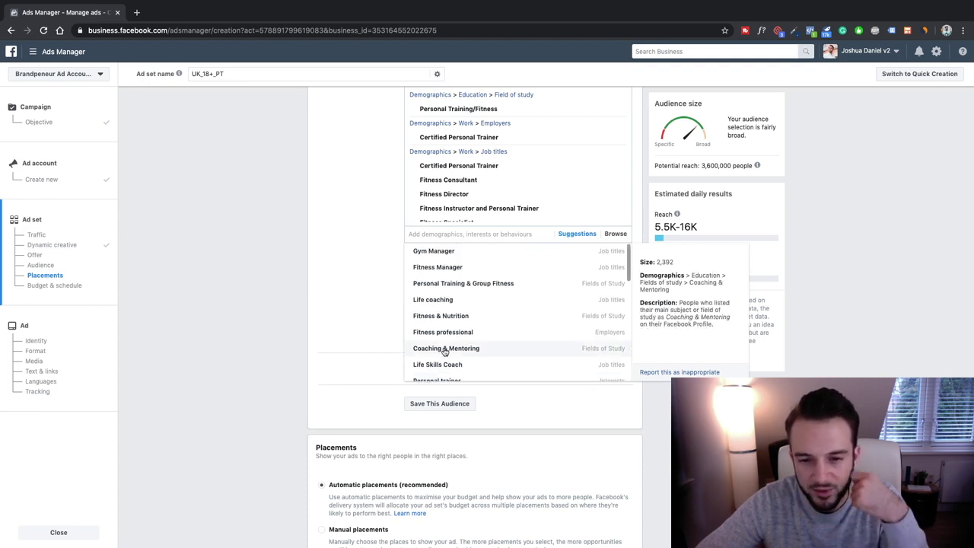
scroll(445, 351, "up", 1)
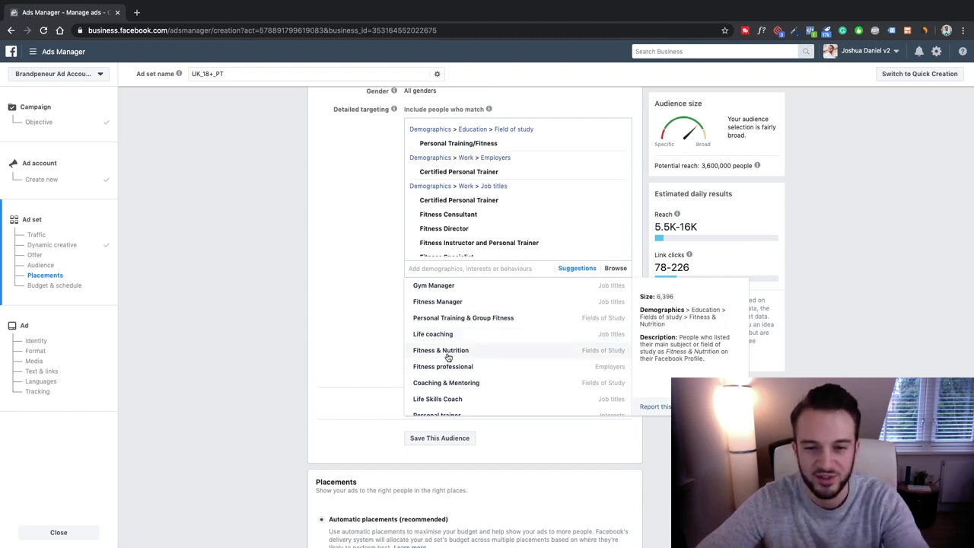
scroll(447, 350, "up", 1)
scroll(437, 335, "down", 1)
scroll(427, 335, "up", 1)
scroll(426, 335, "down", 1)
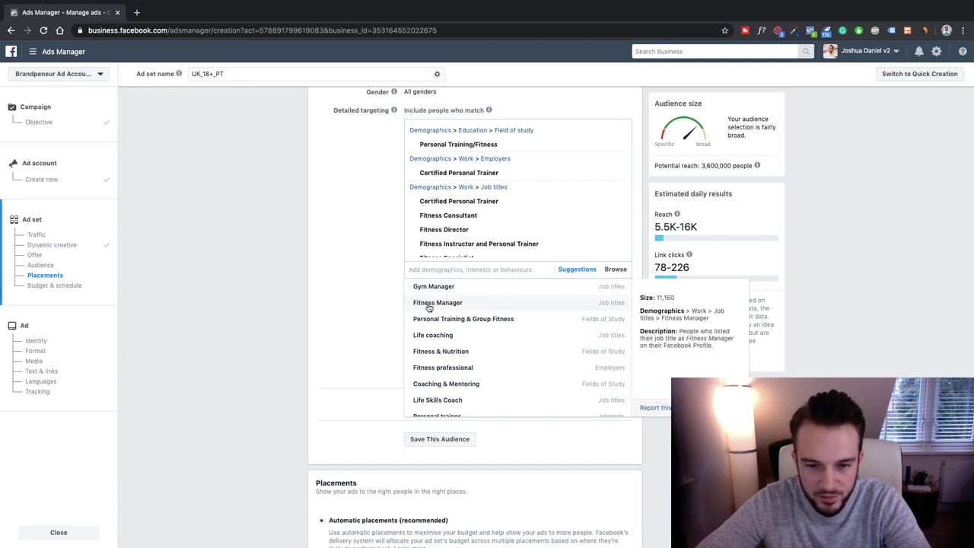
left_click(430, 302)
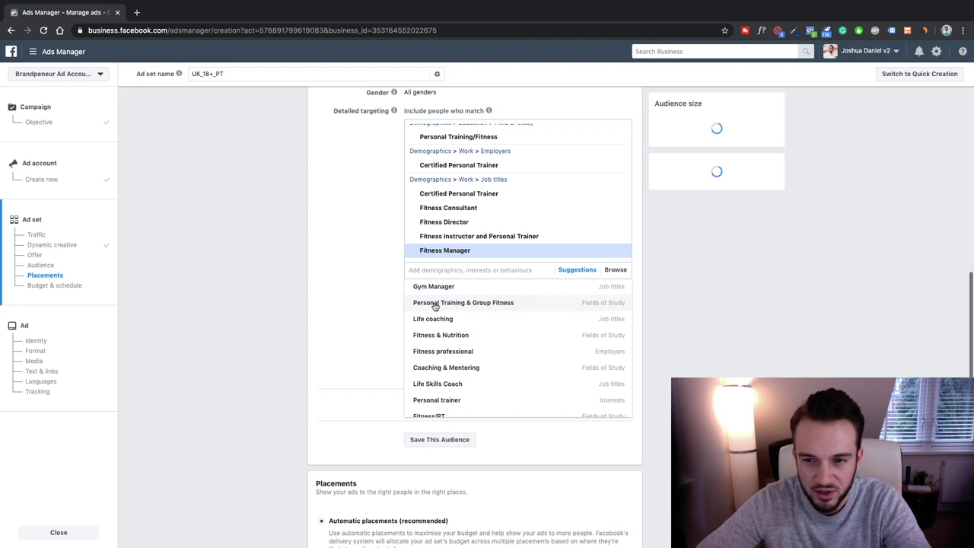
left_click(374, 257)
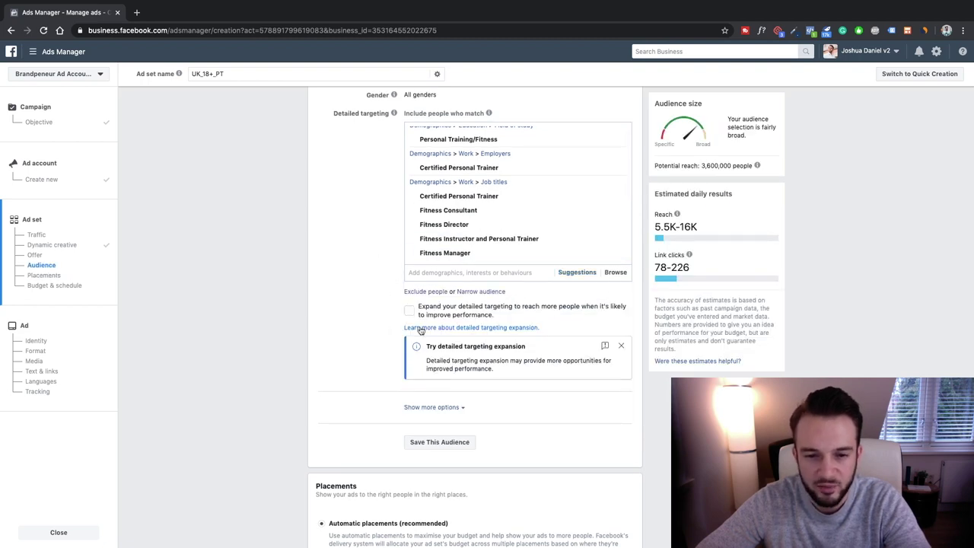
Step: Review the fields of study, employers and job titles included in the detailed targeting and their audience sizes
scroll(427, 213, "up", 1)
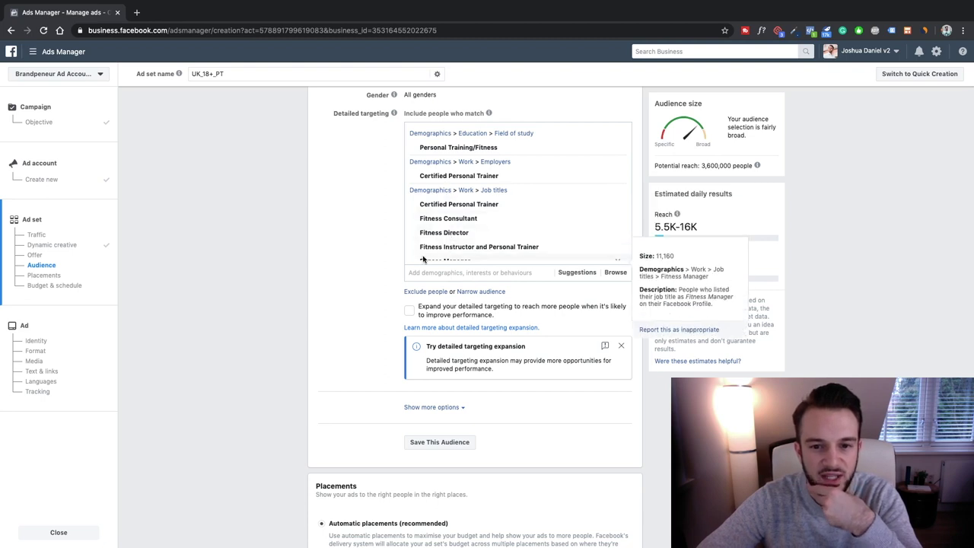
scroll(392, 237, "up", 1)
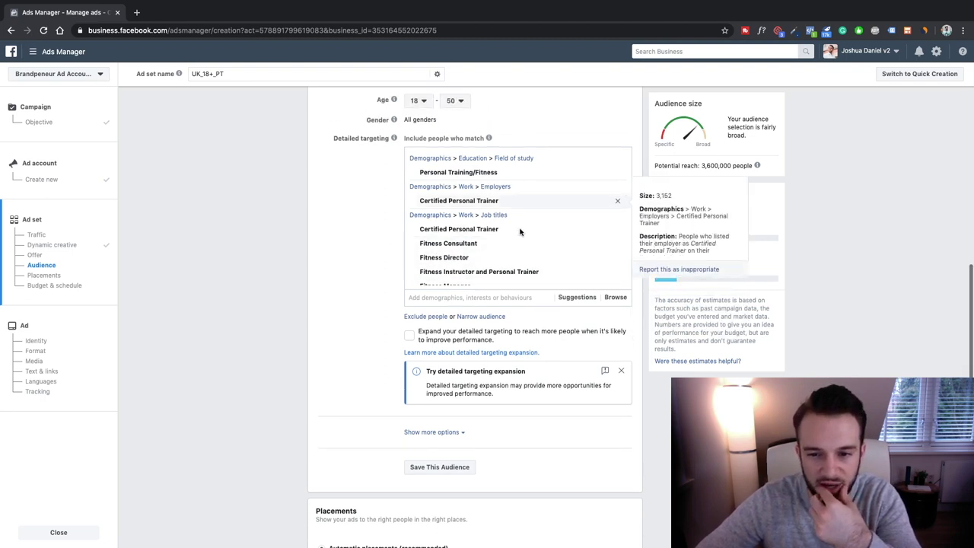
mouse_move(471, 176)
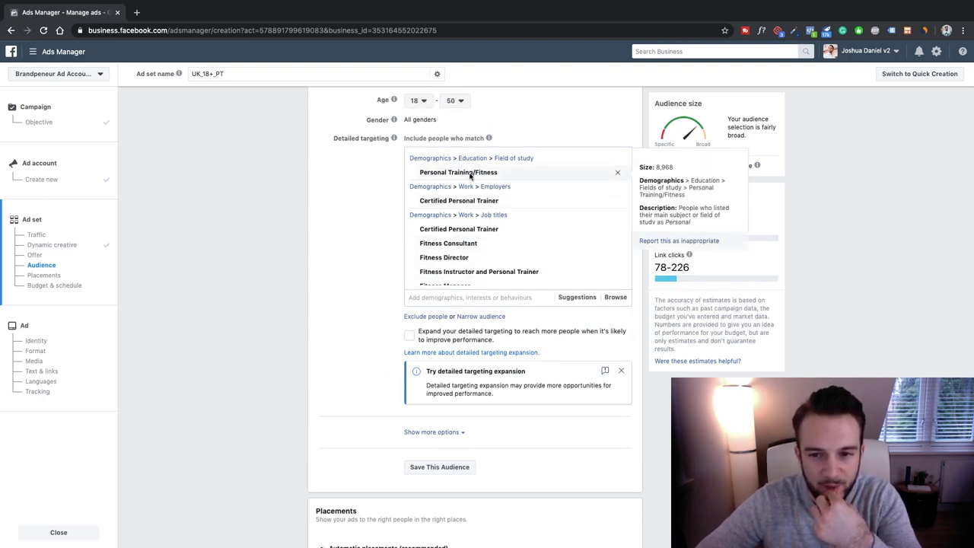
scroll(472, 213, "down", 3)
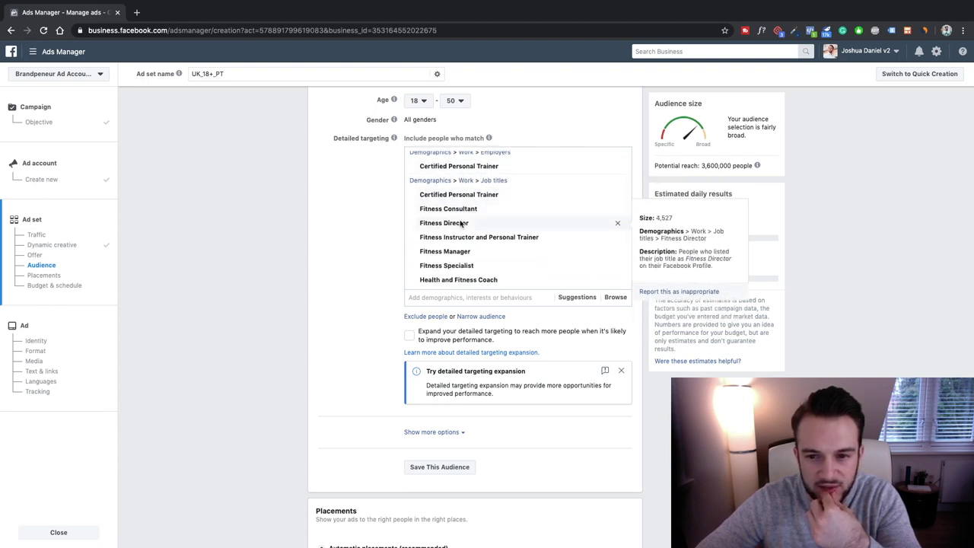
scroll(470, 240, "down", 3)
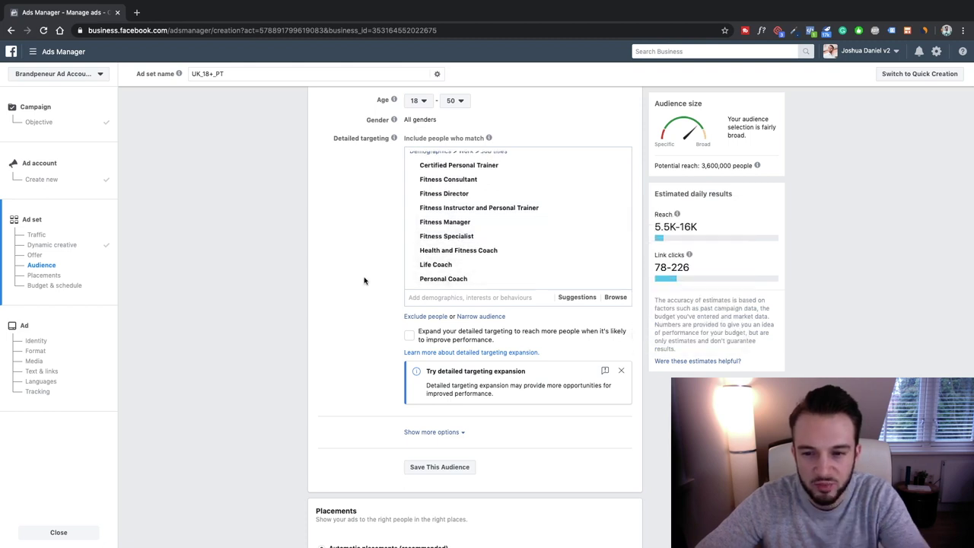
Step: Switch the ad set from automatic to manual placements
scroll(364, 280, "down", 3)
scroll(362, 280, "down", 5)
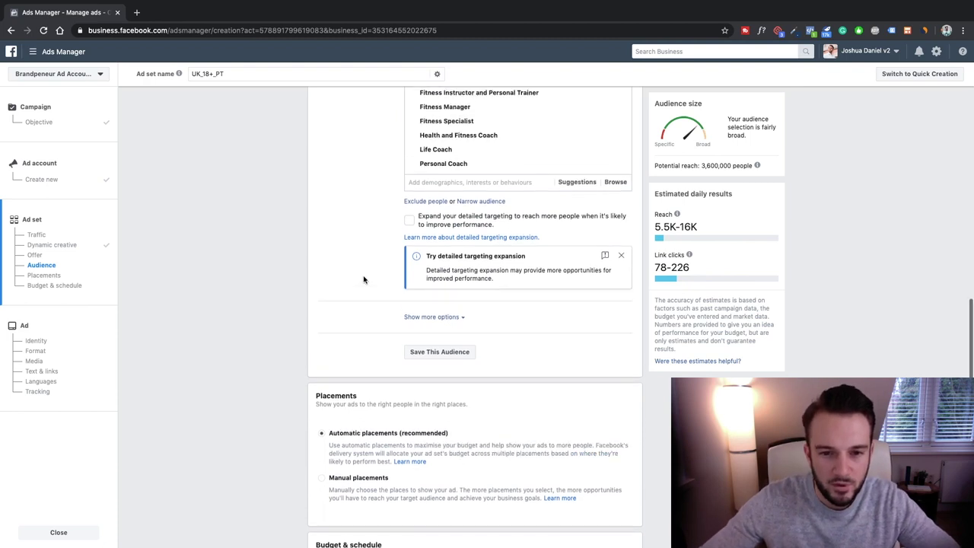
scroll(361, 281, "down", 1)
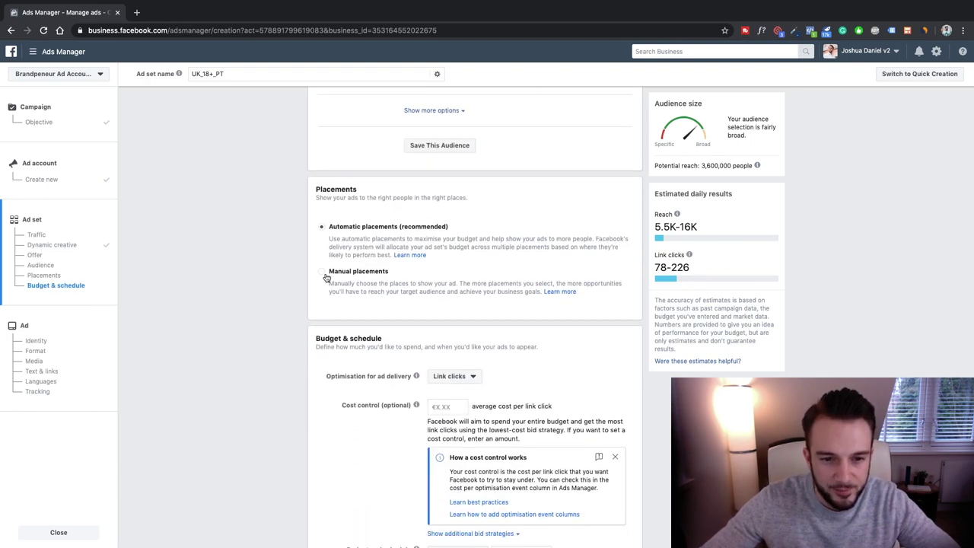
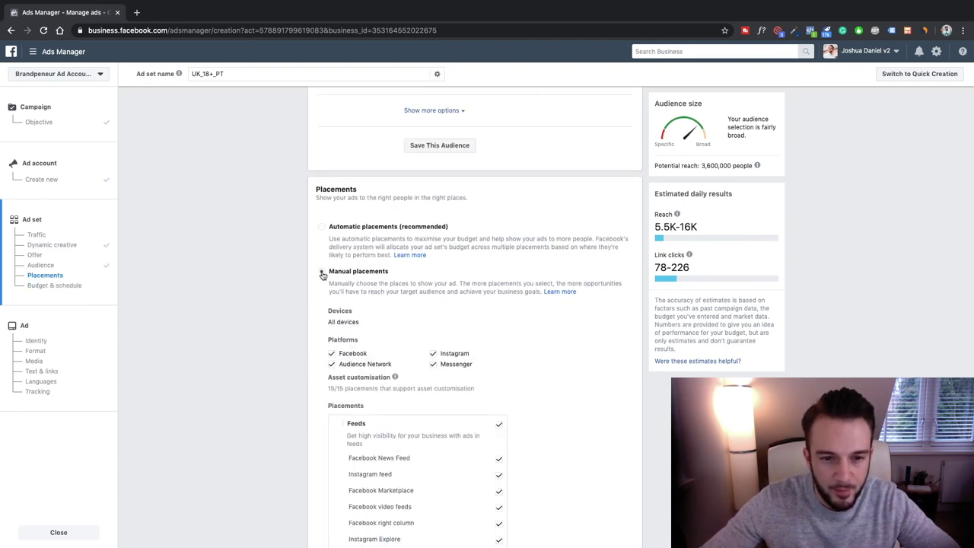
scroll(426, 297, "down", 1)
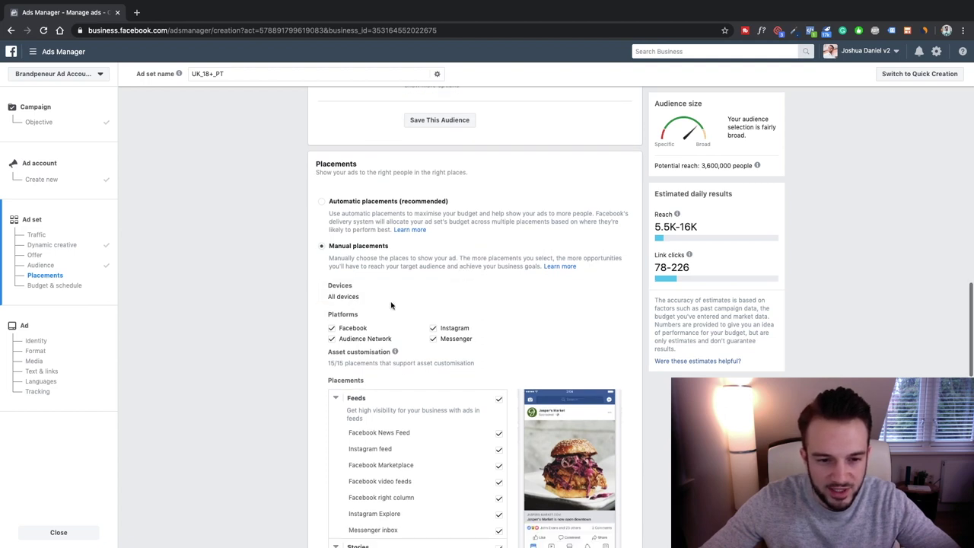
Step: Try limiting the placements to mobile devices and Facebook by excluding Desktop, Audience Network, Messenger and Instagram, and restore all devices and platforms
left_click(399, 301)
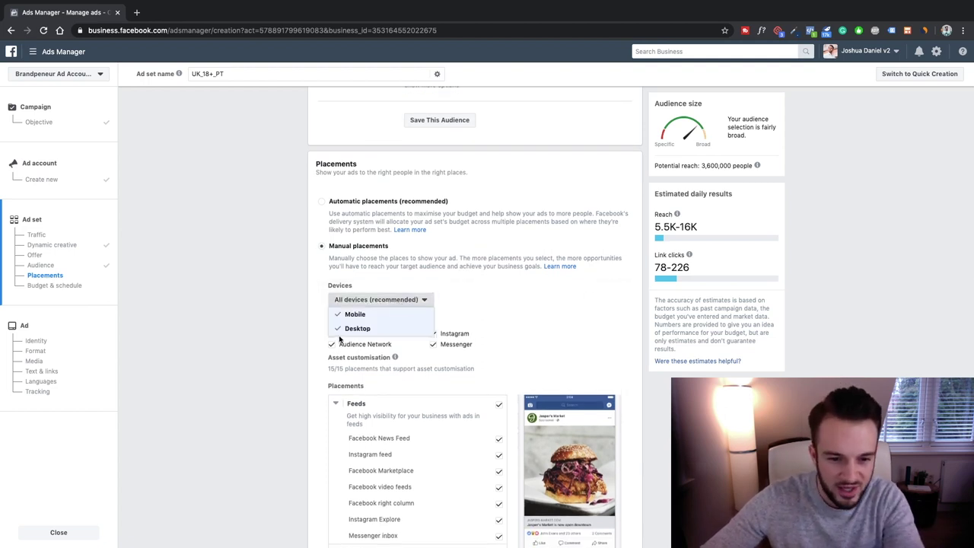
left_click(366, 329)
left_click(468, 300)
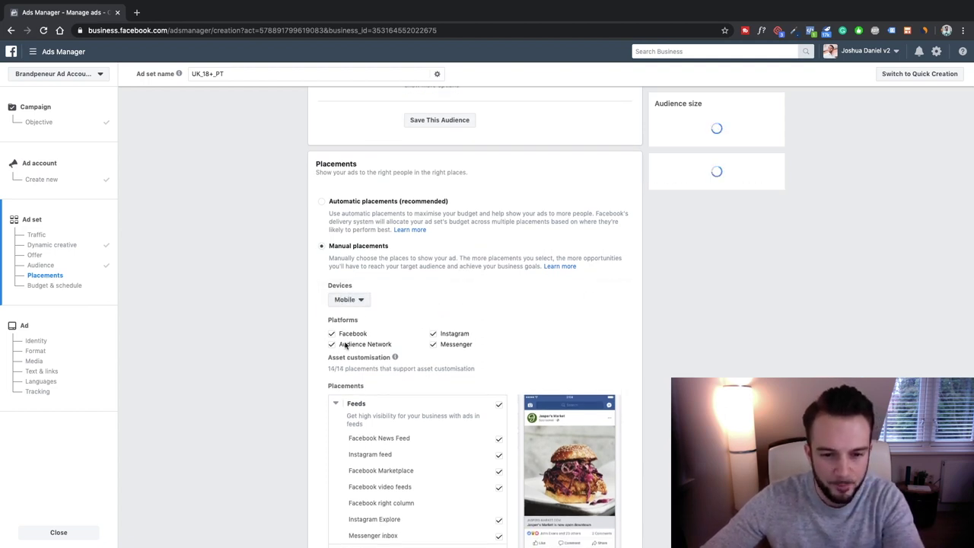
left_click(332, 344)
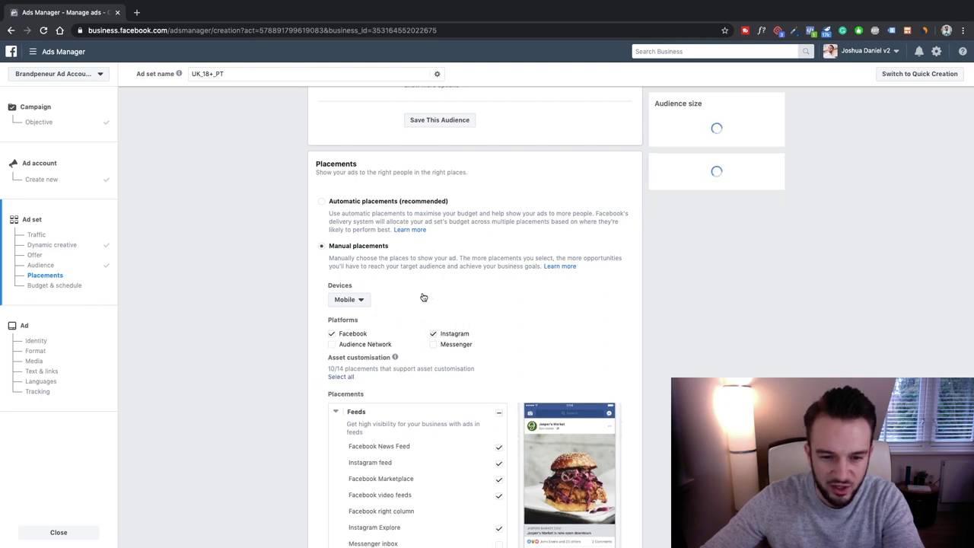
left_click(455, 333)
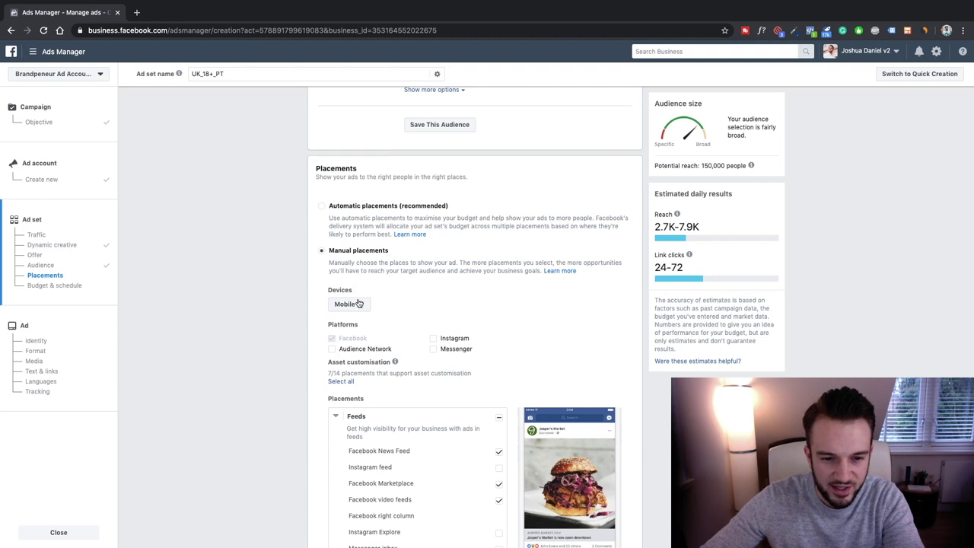
left_click(357, 333)
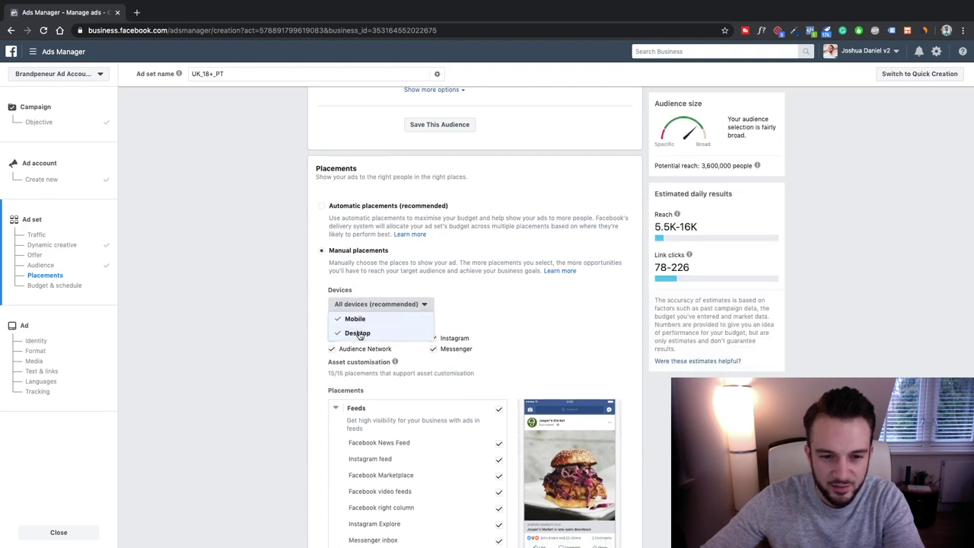
Step: Exclude Audience Network and Messenger from the ad set's platforms, keeping Facebook and Instagram on all devices
left_click(492, 303)
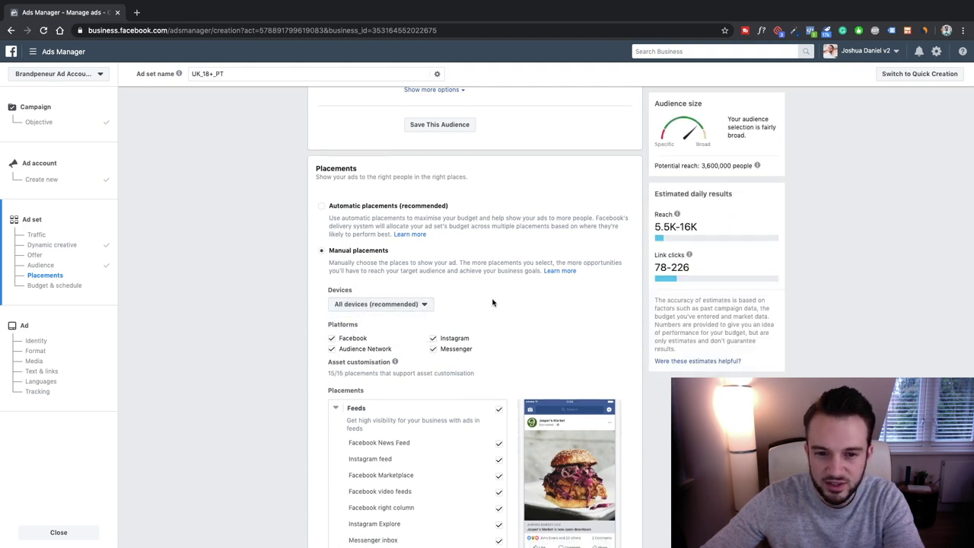
left_click(331, 350)
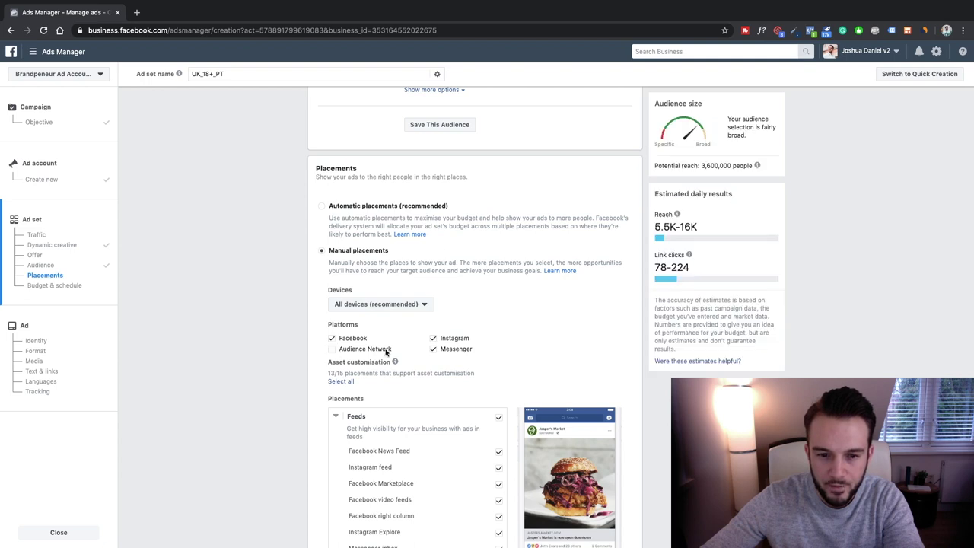
left_click(433, 350)
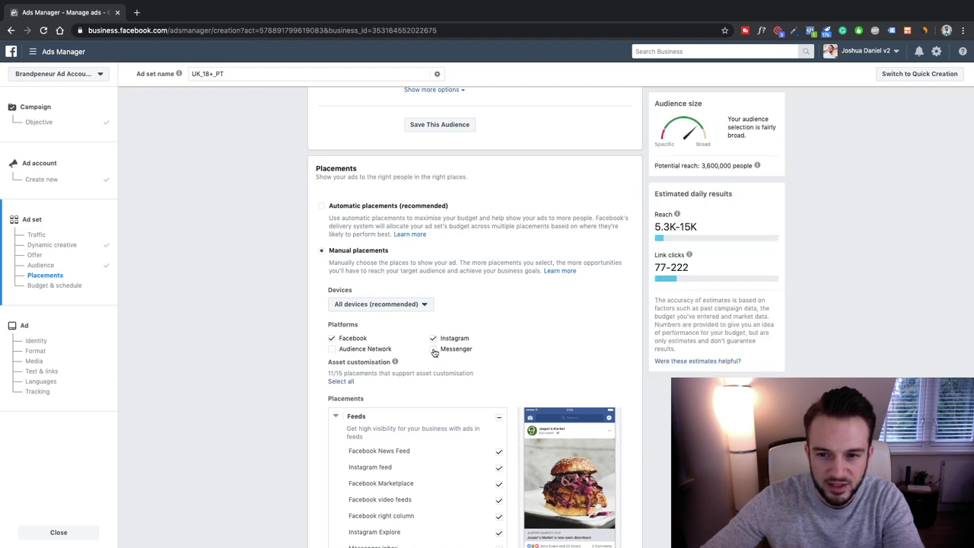
left_click(433, 338)
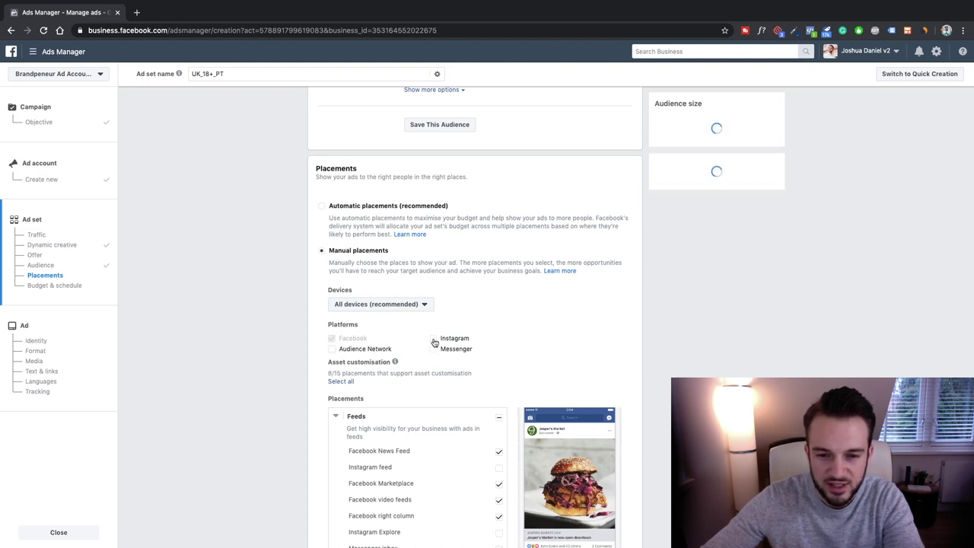
left_click(433, 339)
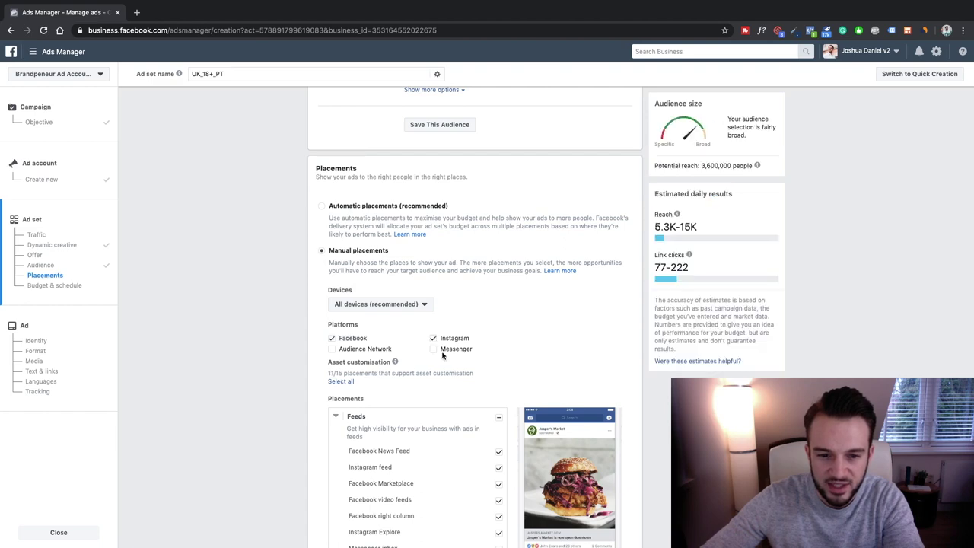
Step: Remove the In-article, Search, In-stream and Stories placement groups from the ad set
scroll(452, 385, "down", 5)
scroll(495, 435, "down", 5)
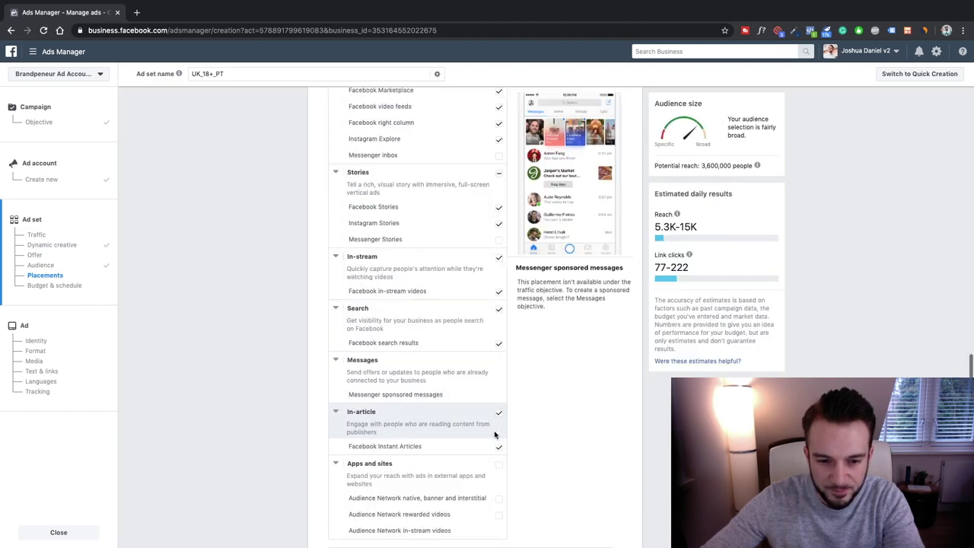
left_click(500, 412)
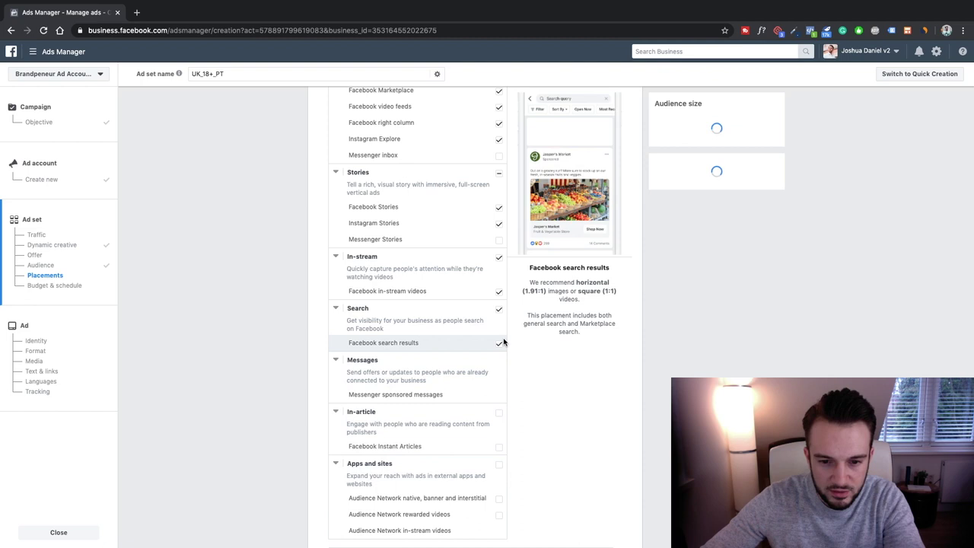
left_click(500, 310)
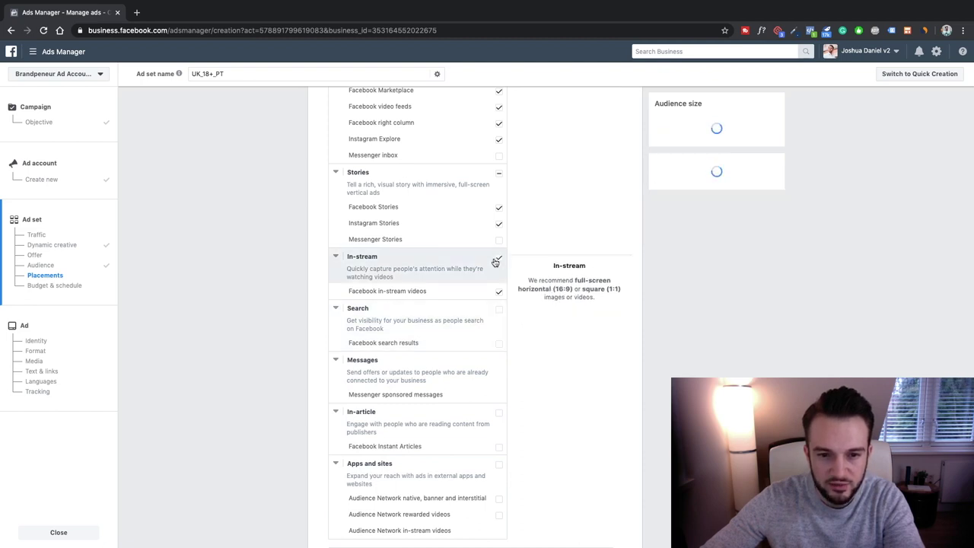
left_click(497, 259)
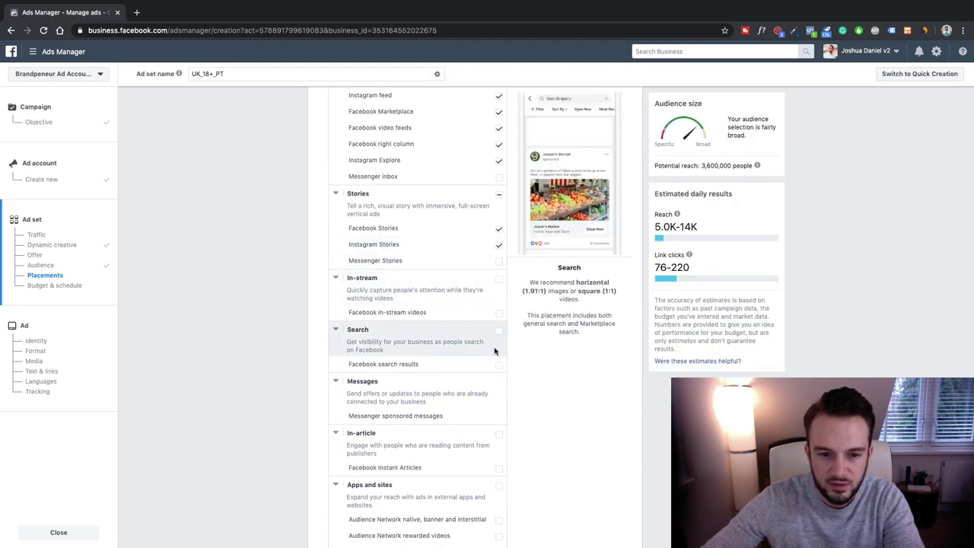
left_click(500, 195)
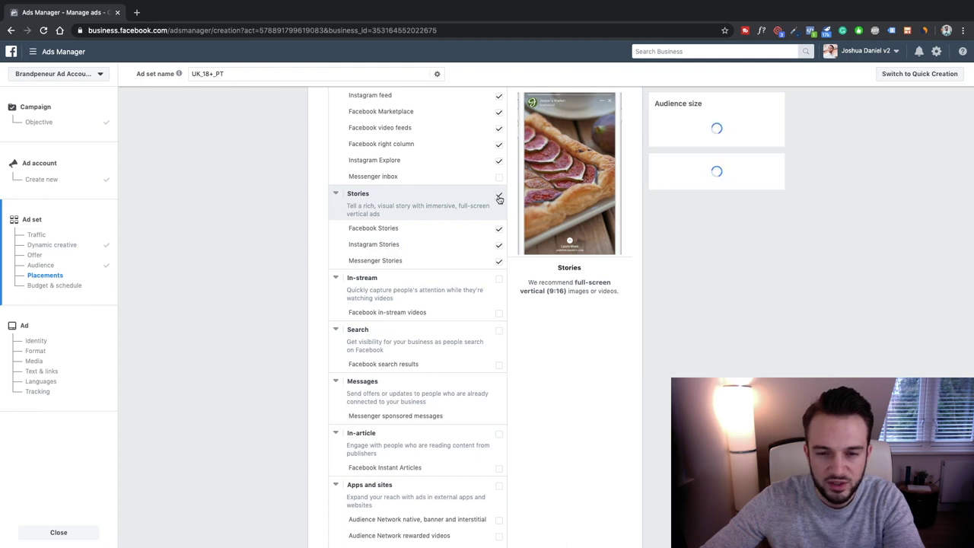
Step: Exclude Instagram Explore, Facebook right column, Facebook video feeds and Facebook Marketplace, leaving only Facebook News Feed and Instagram feed
scroll(465, 256, "up", 4)
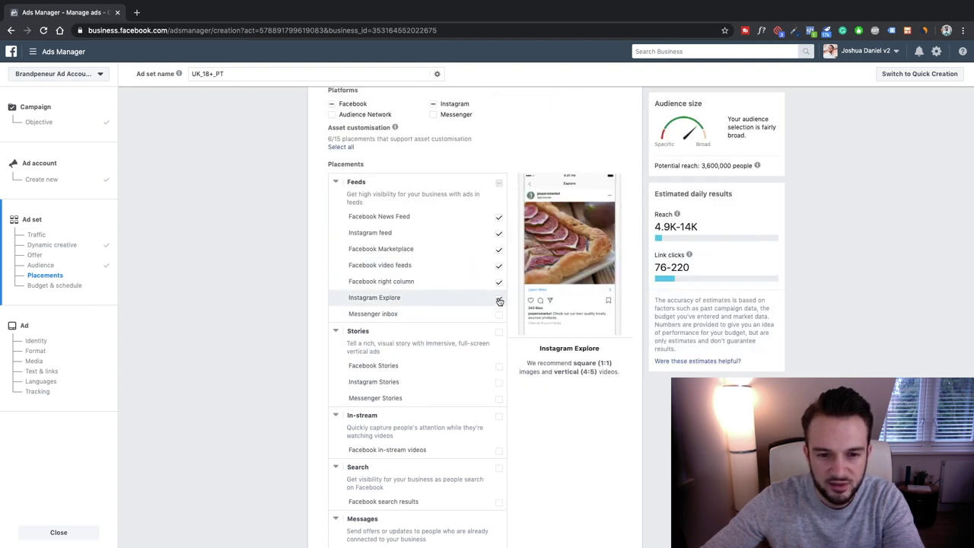
left_click(499, 298)
left_click(498, 282)
left_click(499, 265)
left_click(499, 249)
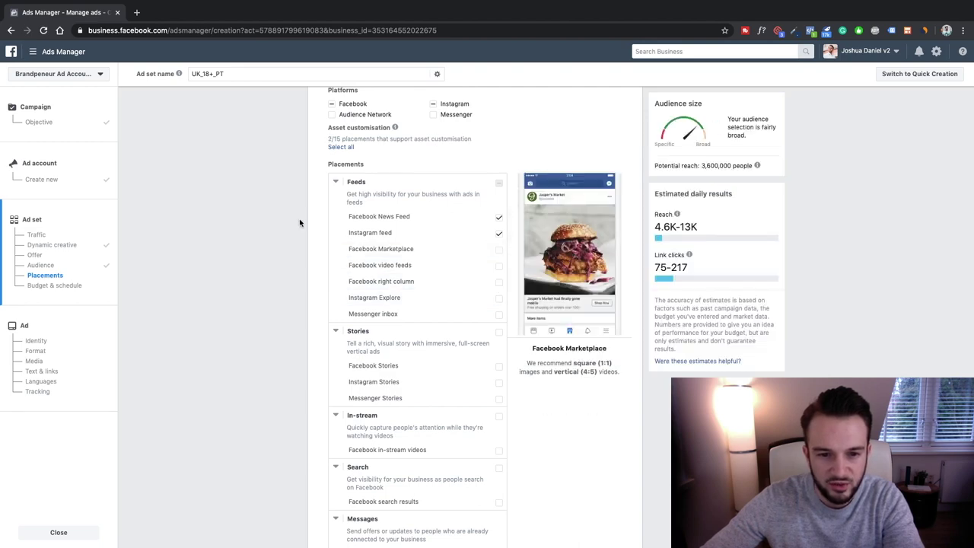
Step: Set the ad set's optimisation for ad delivery to Landing page views
scroll(329, 214, "down", 6)
scroll(331, 213, "down", 3)
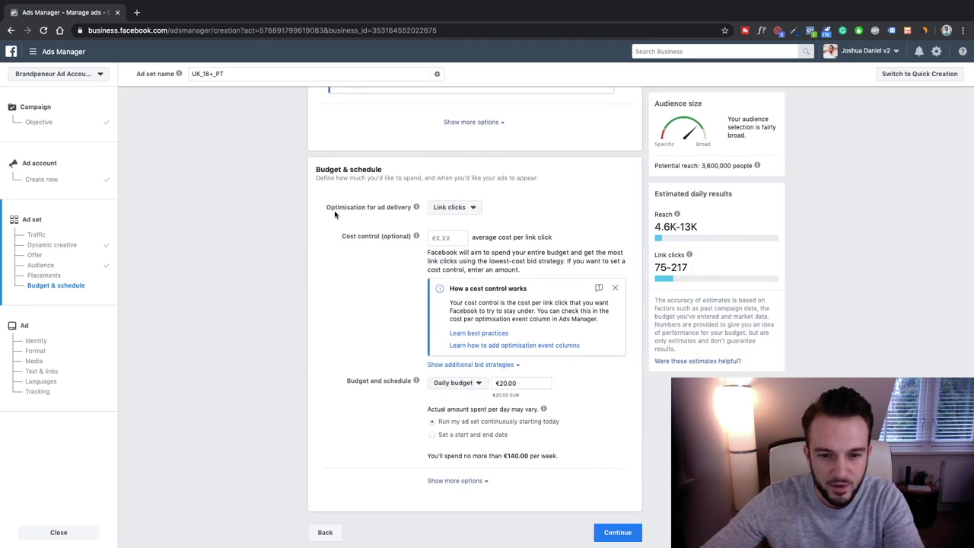
left_click(466, 207)
left_click(482, 242)
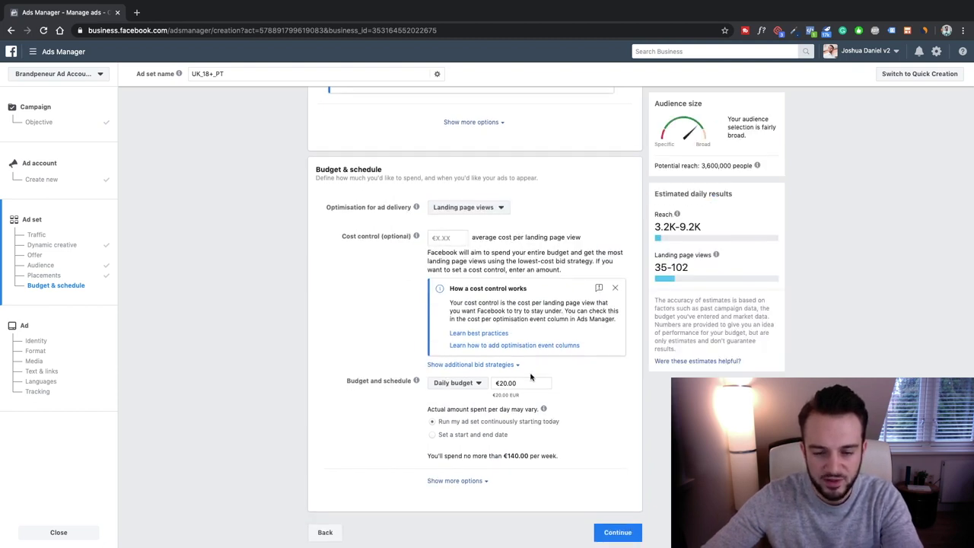
Step: Check the additional budget and schedule options, and continue to the ad setup
left_click(455, 481)
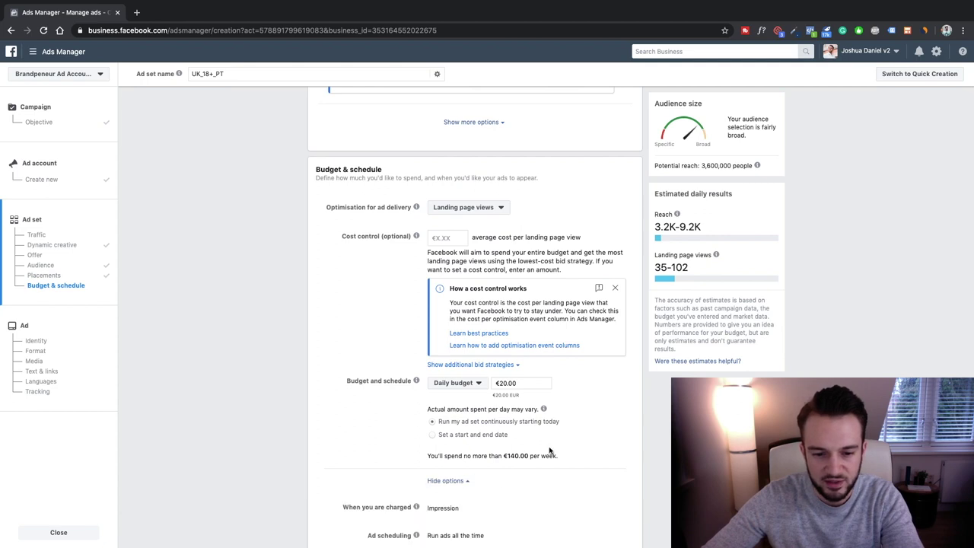
scroll(550, 449, "down", 2)
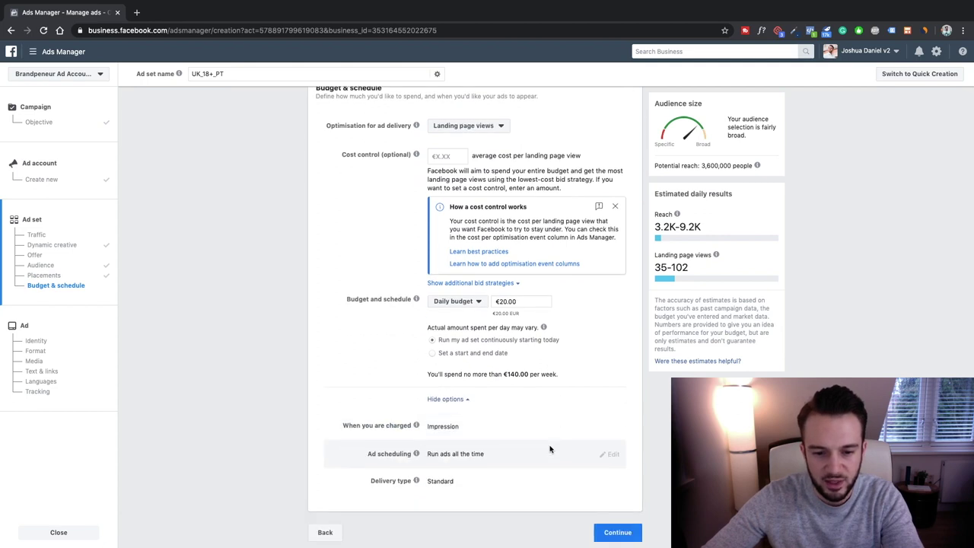
left_click(618, 533)
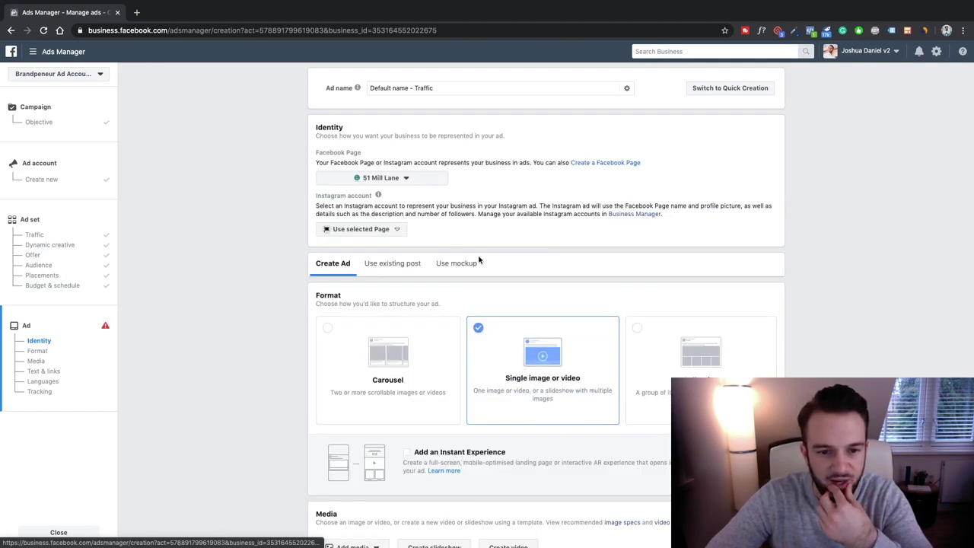
Step: Select the Brandpeneur Page under Lead Gen Manager as the ad's Facebook Page, and look over the format, media and text sections
left_click(401, 182)
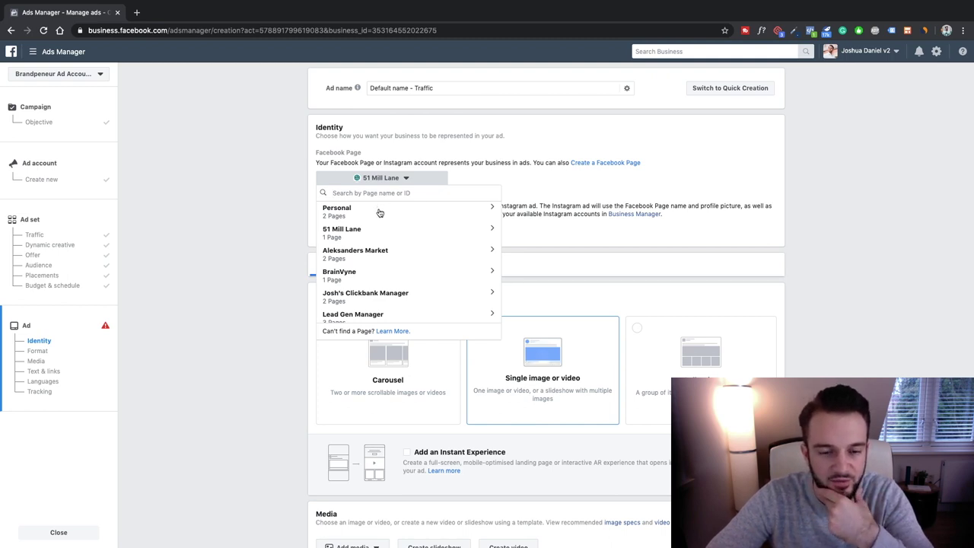
scroll(371, 274, "down", 1)
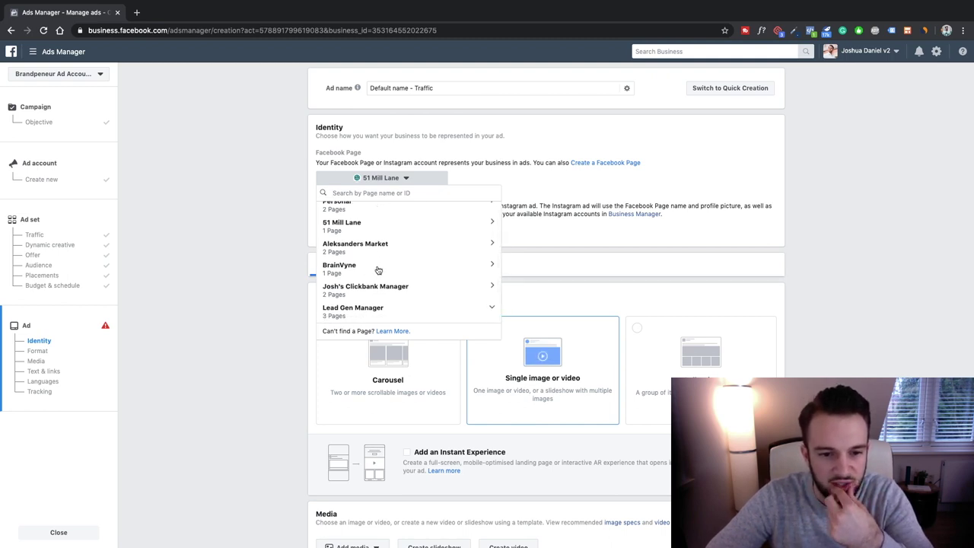
left_click(472, 317)
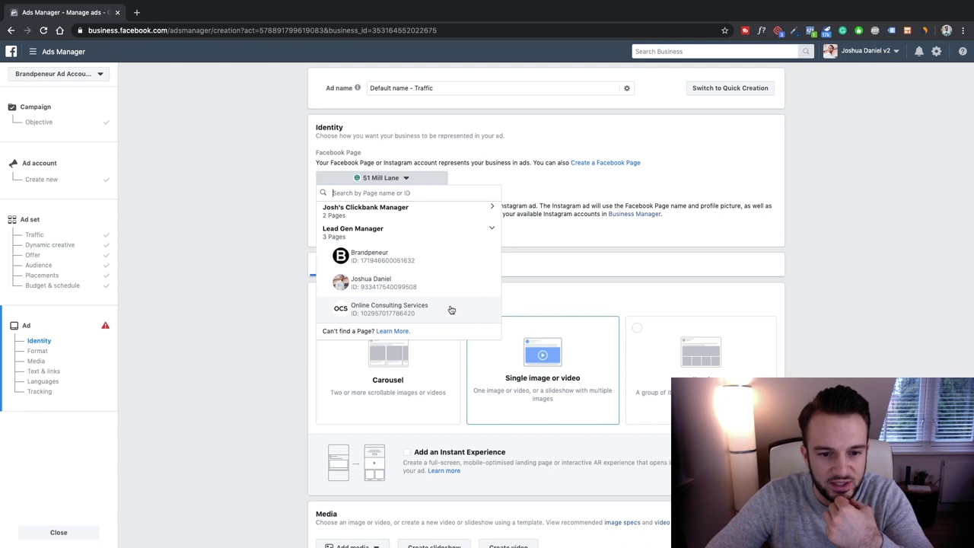
left_click(399, 260)
scroll(472, 228, "down", 2)
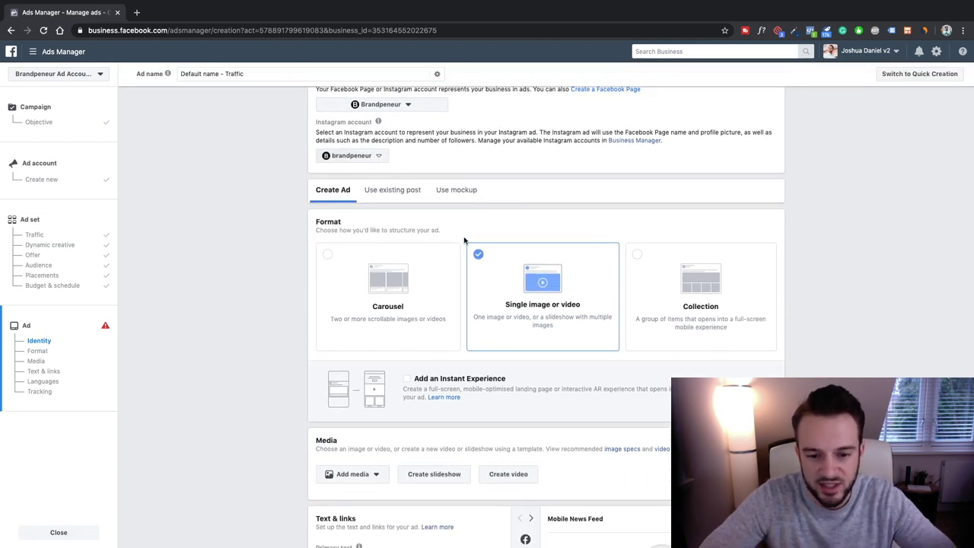
scroll(466, 240, "down", 5)
scroll(472, 243, "up", 4)
scroll(472, 244, "down", 2)
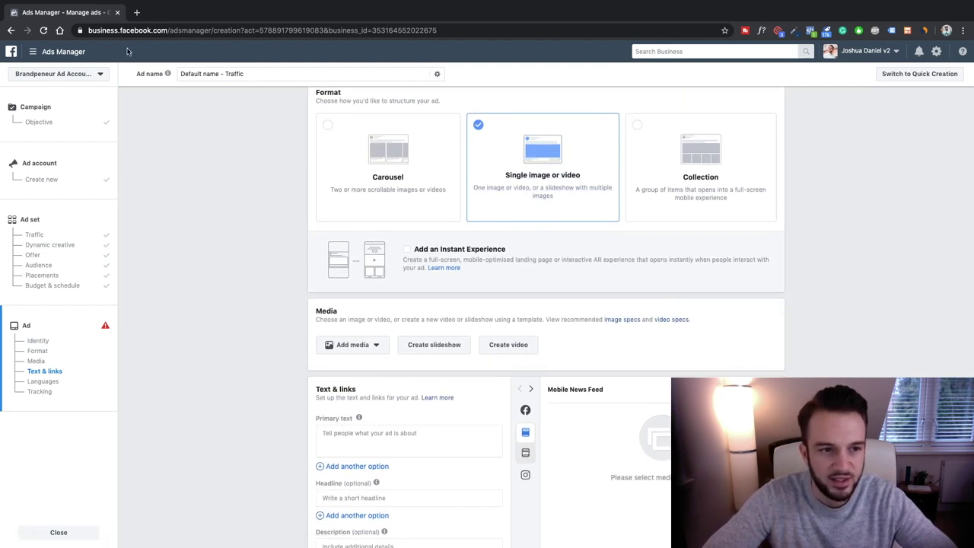
Step: Open Google and canva.com in two new browser tabs
key("super+t")
type("goo")
key("Return")
key("super+t")
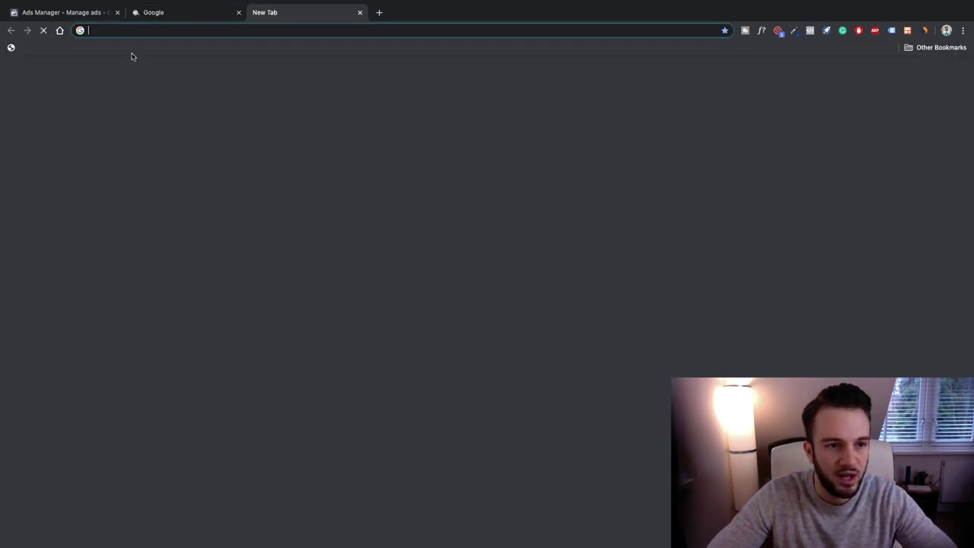
type("canva.com")
key("Return")
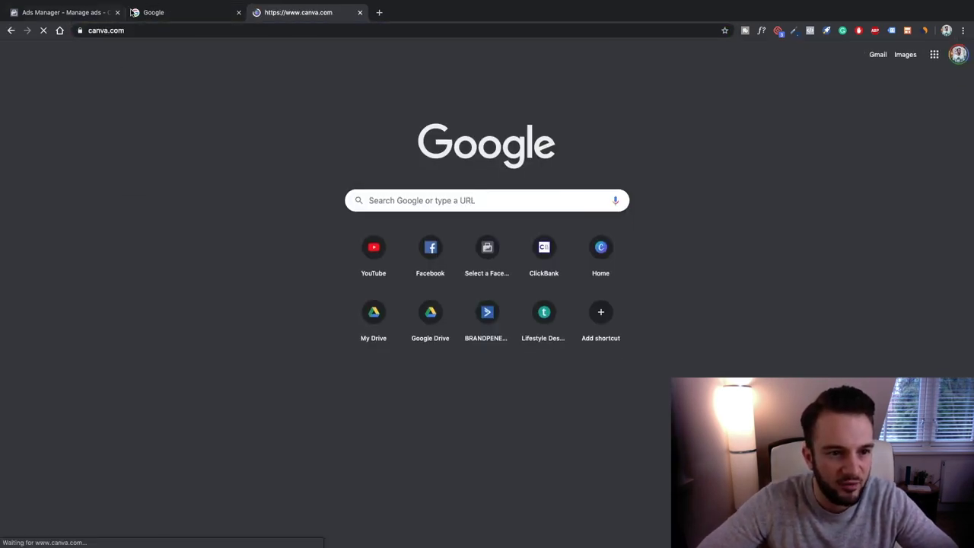
Step: Search Google Images for "Personal trainer"
left_click(128, 12)
left_click(448, 211)
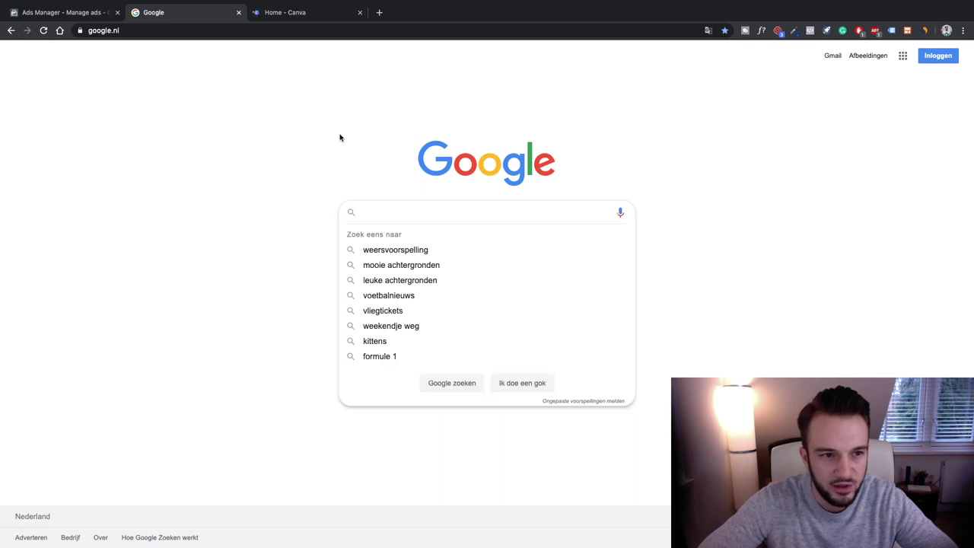
left_click(152, 144)
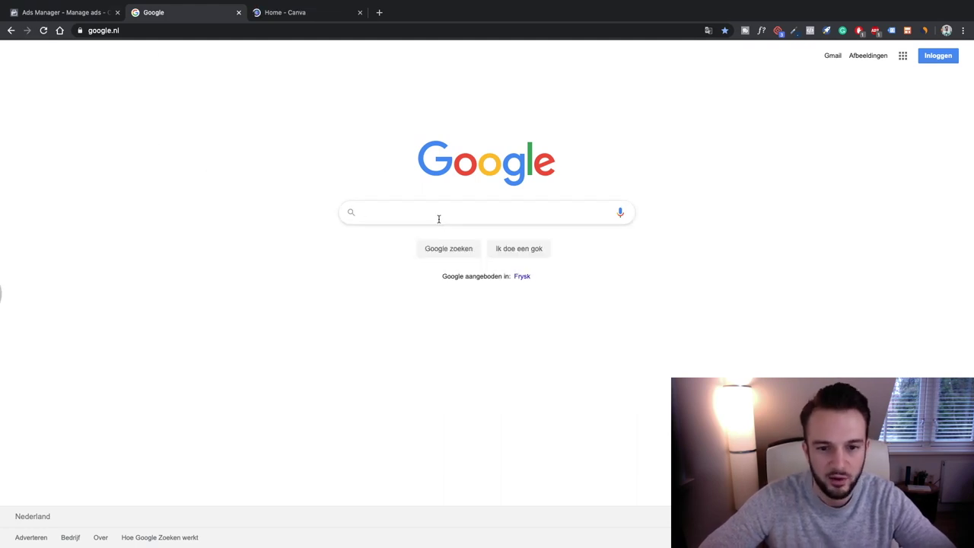
left_click(440, 216)
type("Personal tarin")
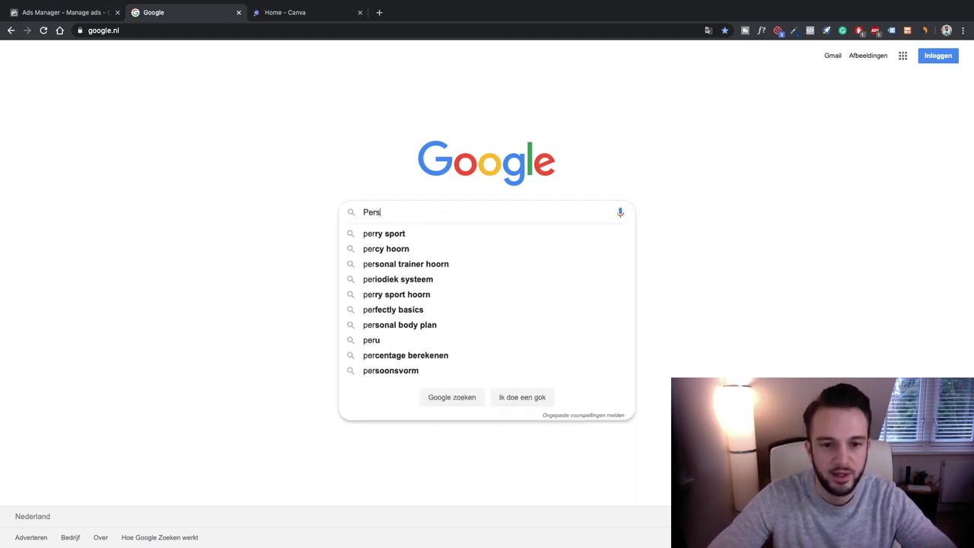
type("e")
key("BackSpace")
key("BackSpace")
key("BackSpace")
key("BackSpace")
type("rainer")
key("Return")
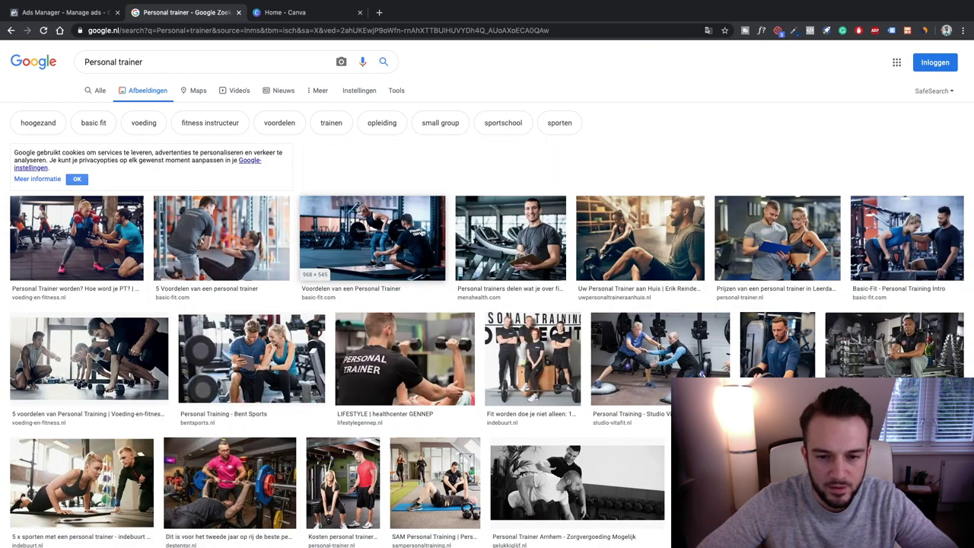
Step: Open the menshealth.com image of the trainer holding a clipboard in a new browser tab
scroll(372, 236, "down", 1)
right_click(519, 202)
left_click(553, 203)
Step: Browse the personal trainer image results for further pictures suitable for the ad
scroll(365, 286, "down", 3)
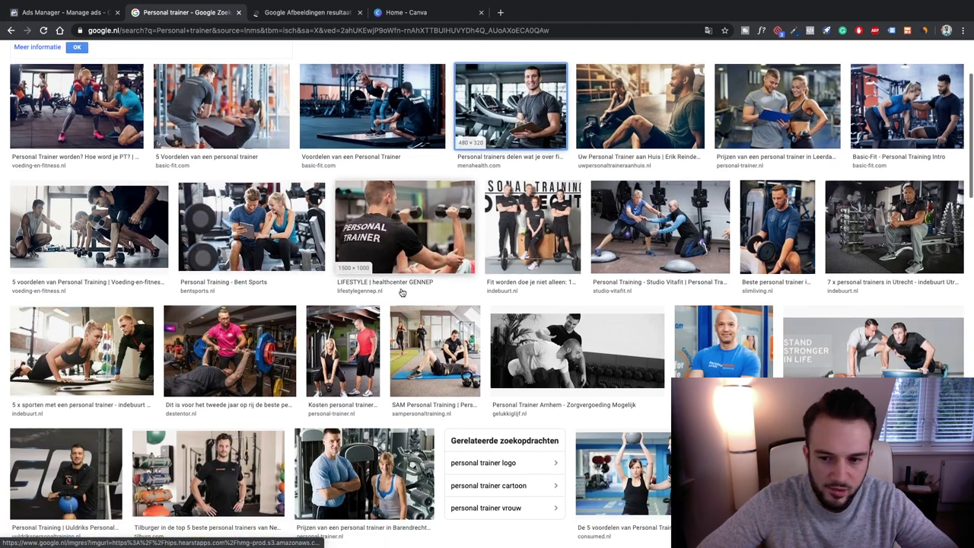
scroll(402, 293, "down", 2)
scroll(404, 293, "down", 6)
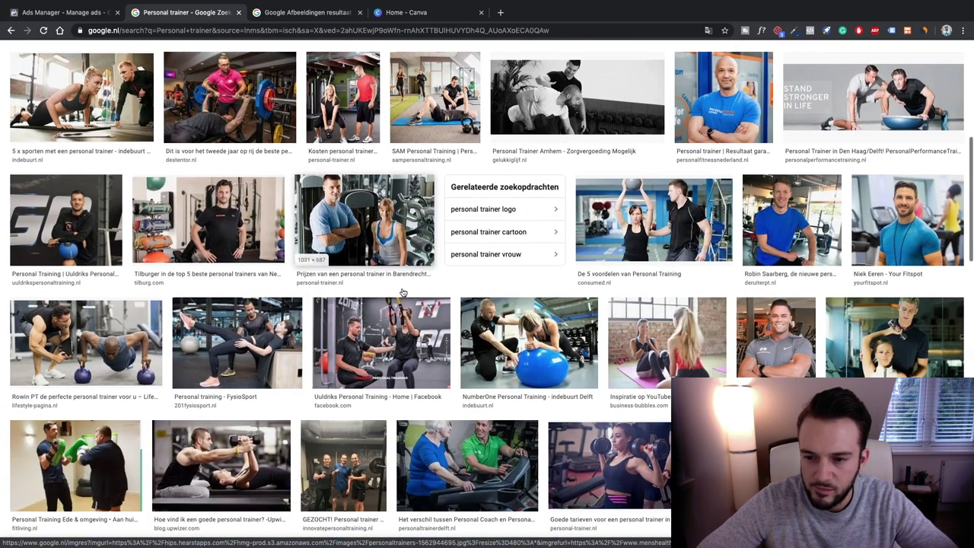
scroll(406, 291, "down", 2)
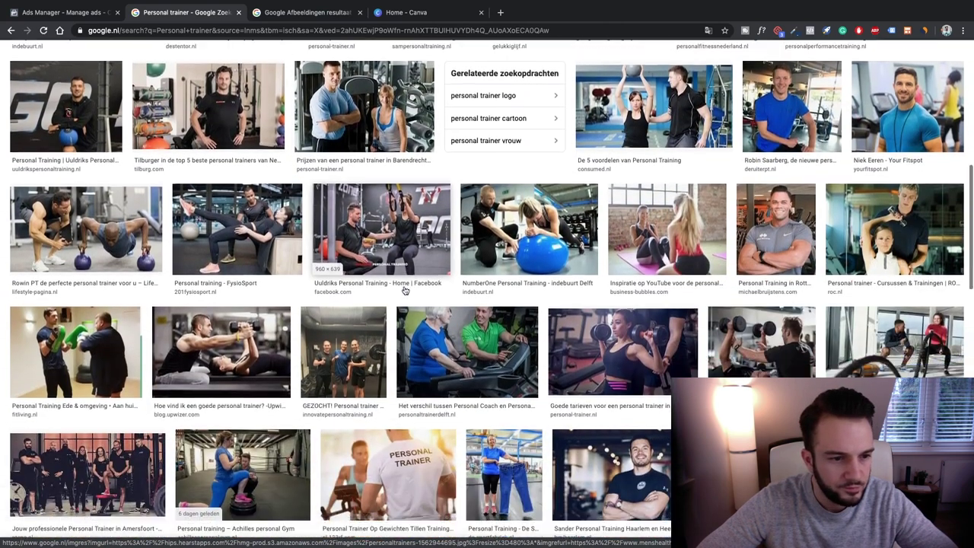
scroll(368, 326, "down", 5)
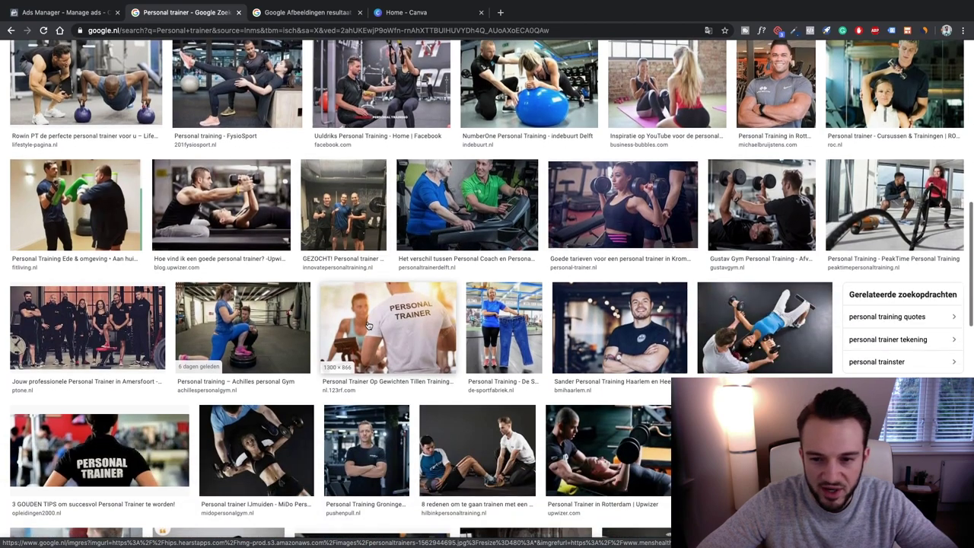
scroll(369, 326, "down", 2)
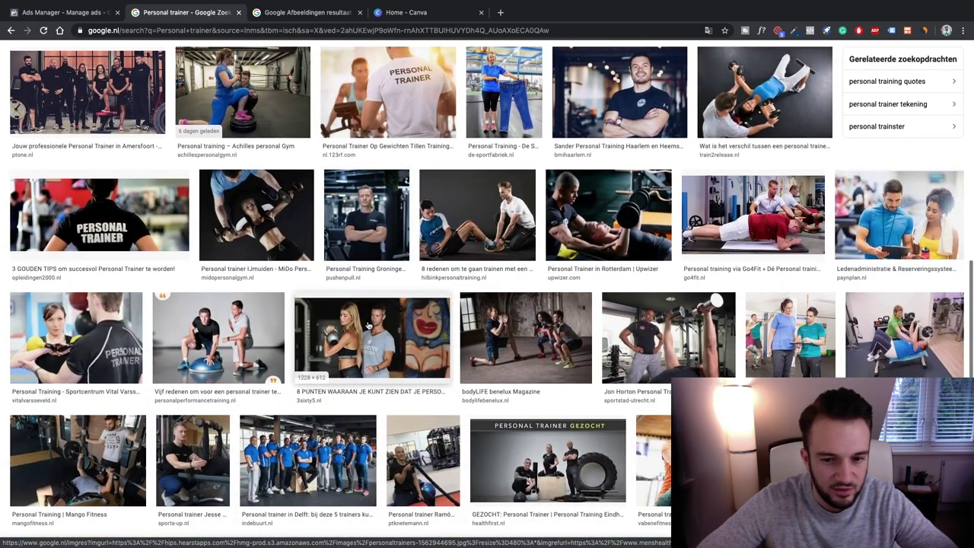
scroll(368, 326, "up", 2)
scroll(369, 325, "up", 10)
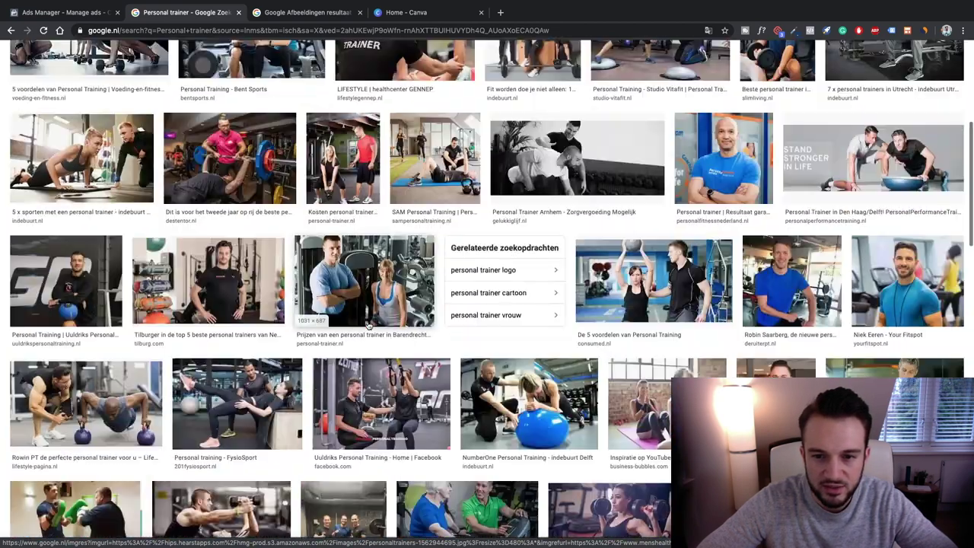
scroll(368, 325, "up", 1)
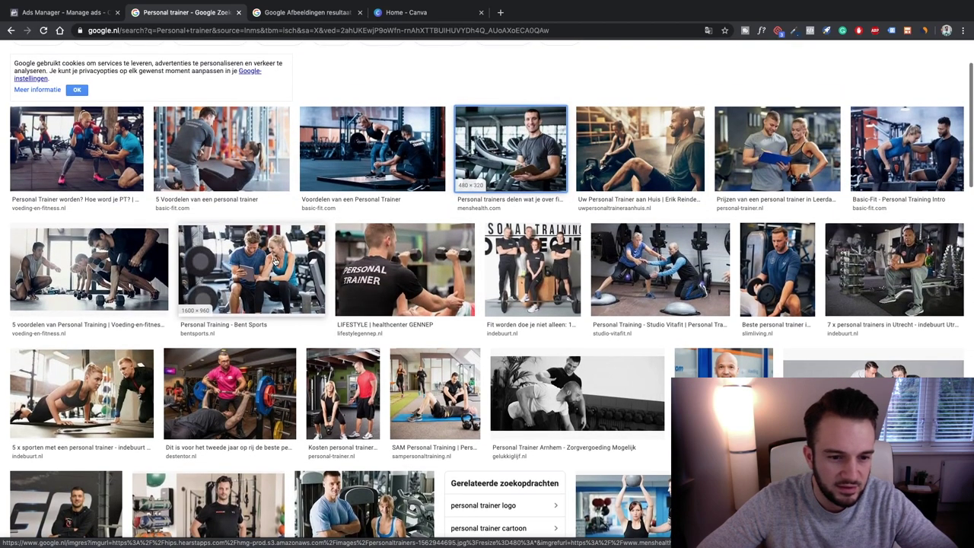
Step: Open the Bent Sports image of the couple looking at a tablet in a new browser tab
right_click(276, 258)
left_click(312, 260)
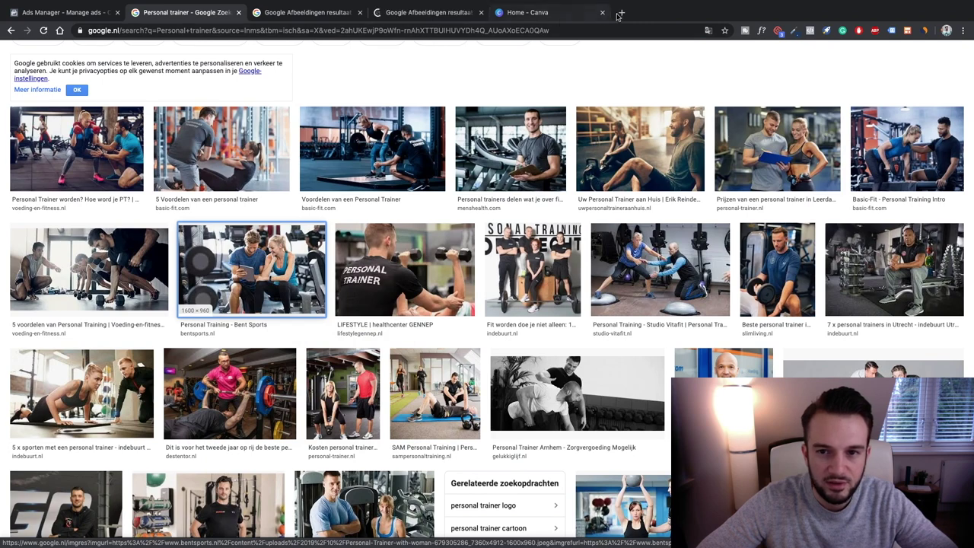
scroll(503, 122, "up", 1)
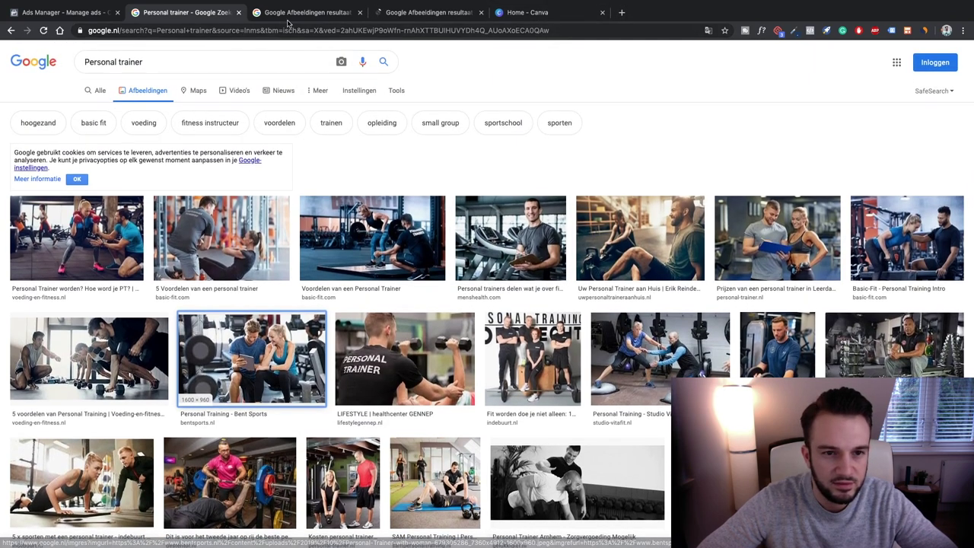
Step: Save the Men's Health image of the trainer with a clipboard to the Desktop
left_click(294, 14)
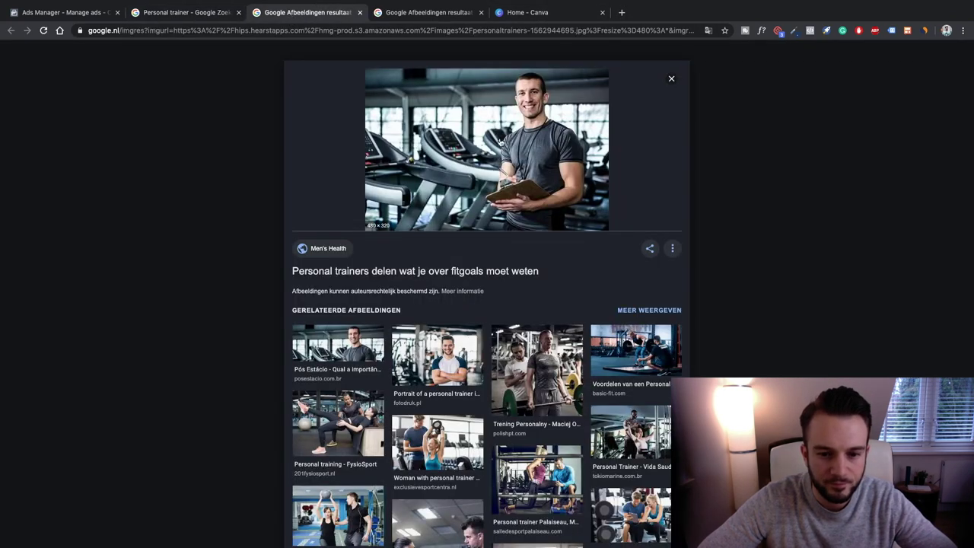
right_click(481, 126)
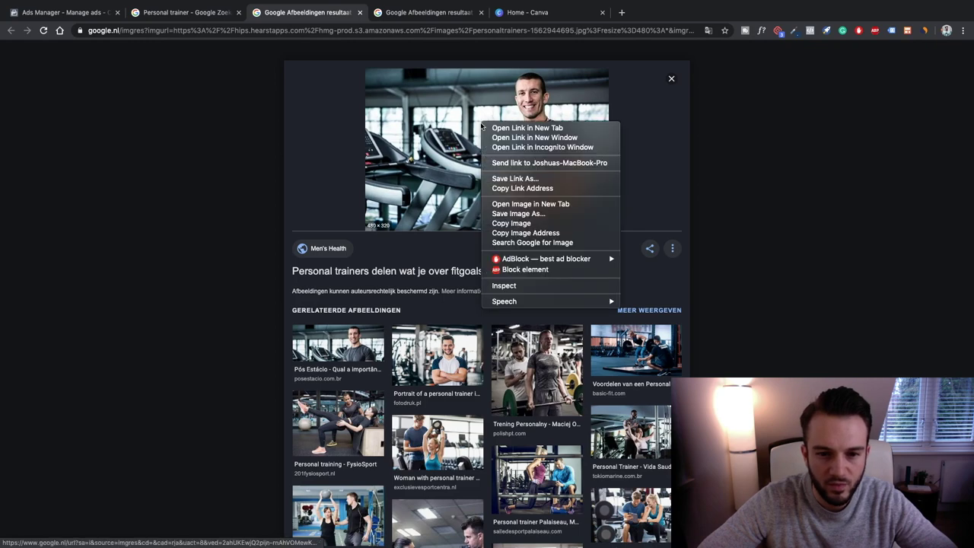
left_click(529, 217)
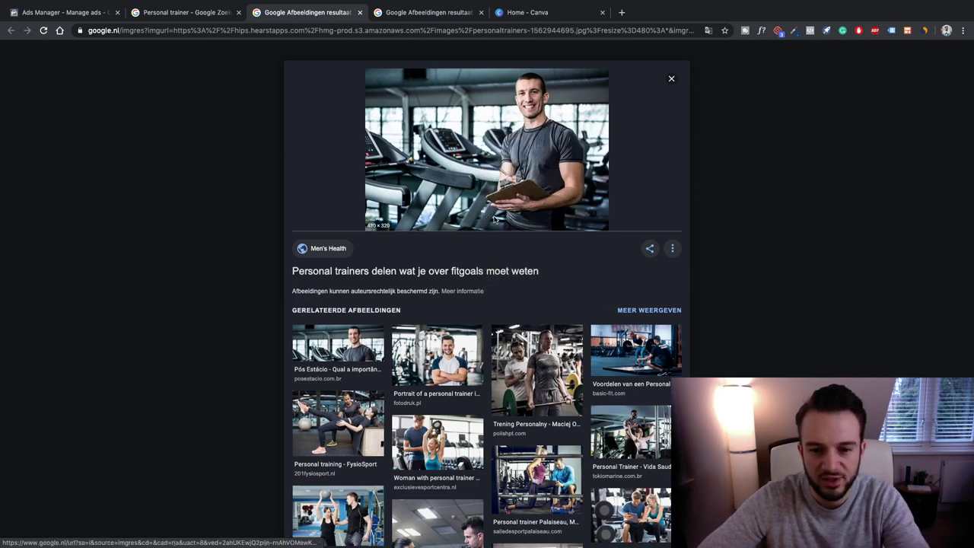
key("Return")
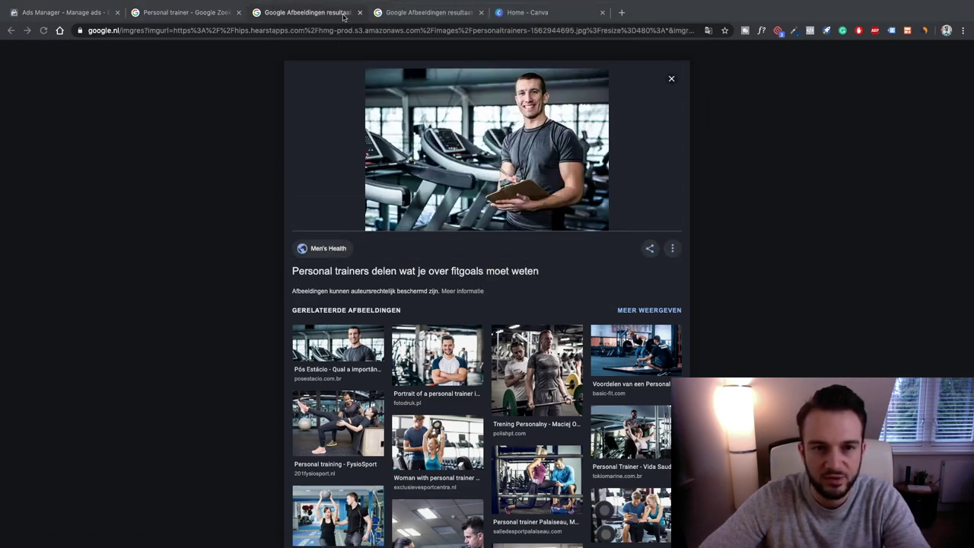
Step: Save the Bent Sports image of the couple with the tablet to the Desktop as a JPEG
left_click(411, 14)
right_click(463, 109)
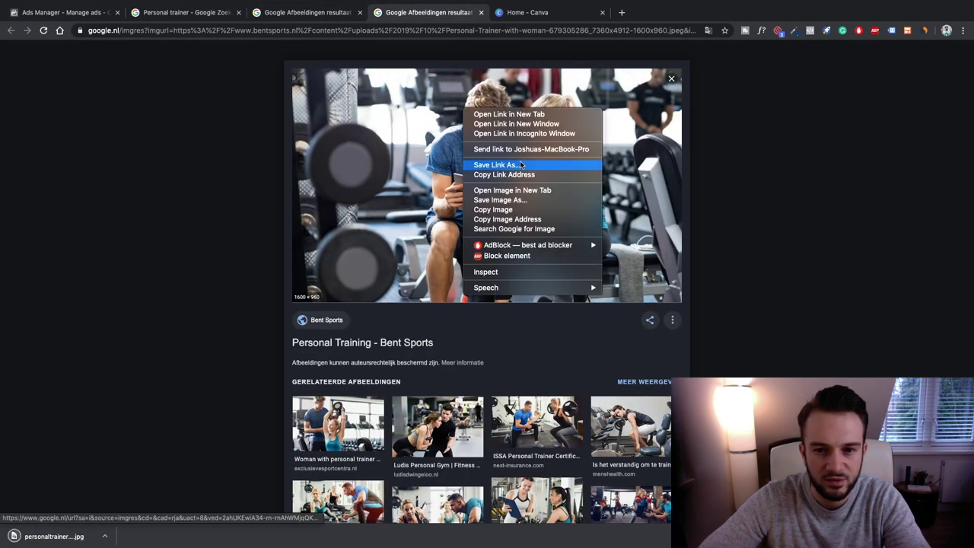
left_click(514, 200)
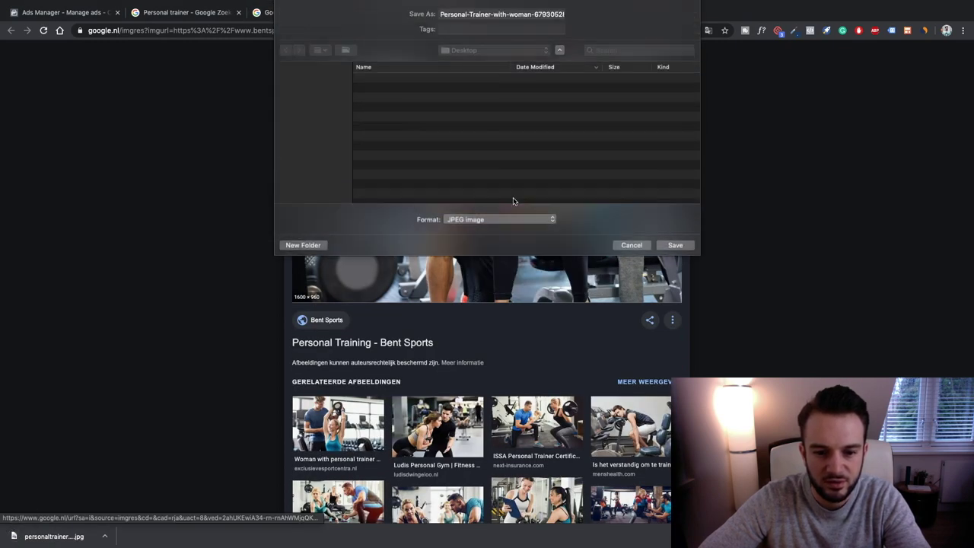
key("Return")
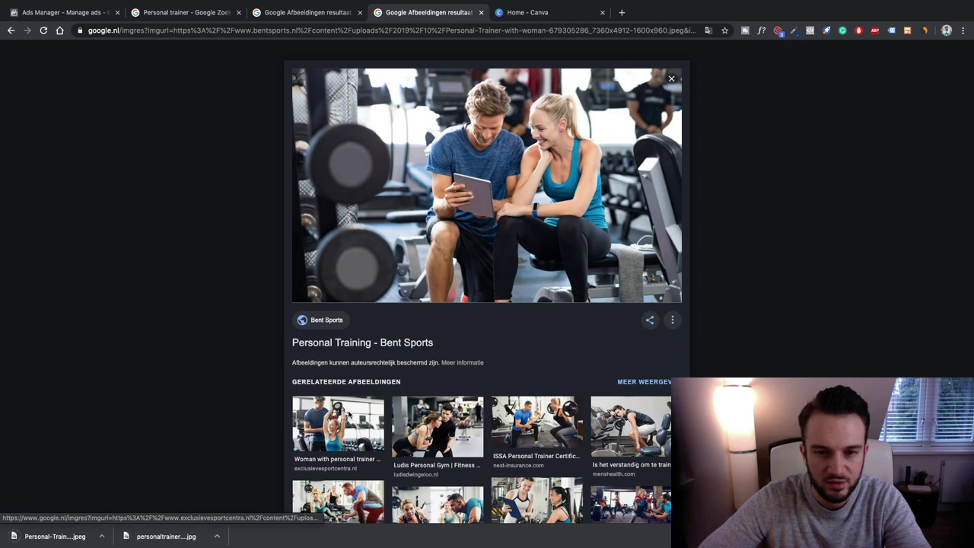
Step: Open the related Exclusieve Sportcentra image of the woman lifting a dumbbell with her trainer and save it
left_click(350, 415)
right_click(427, 185)
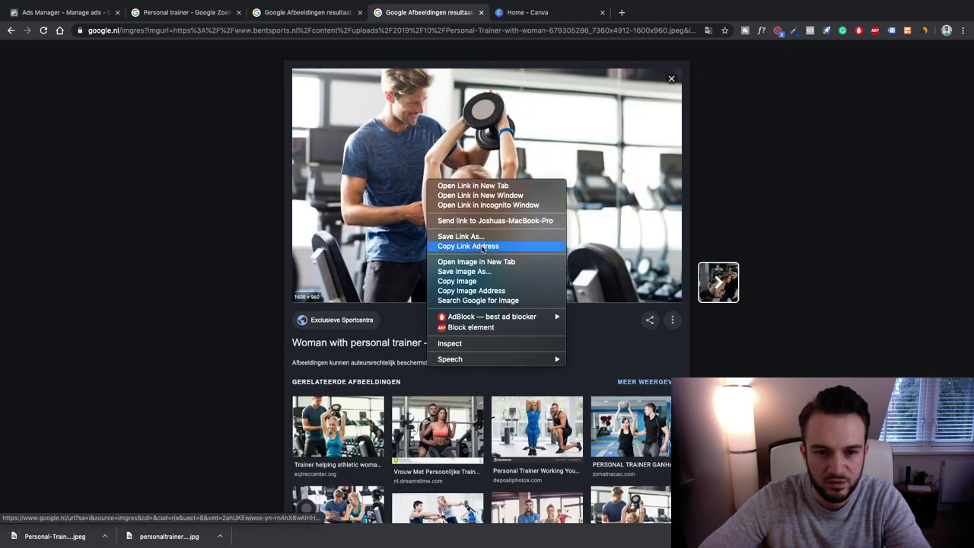
left_click(477, 275)
key("Return")
Step: Open the related Jornal Nação image of the woman holding a ball overhead and save it to the Desktop
scroll(628, 291, "down", 2)
left_click(628, 292)
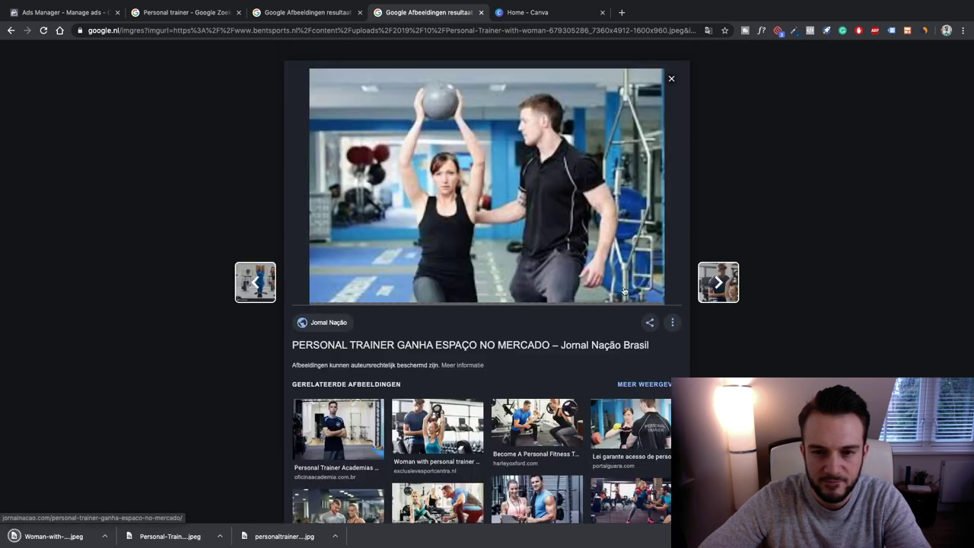
right_click(456, 106)
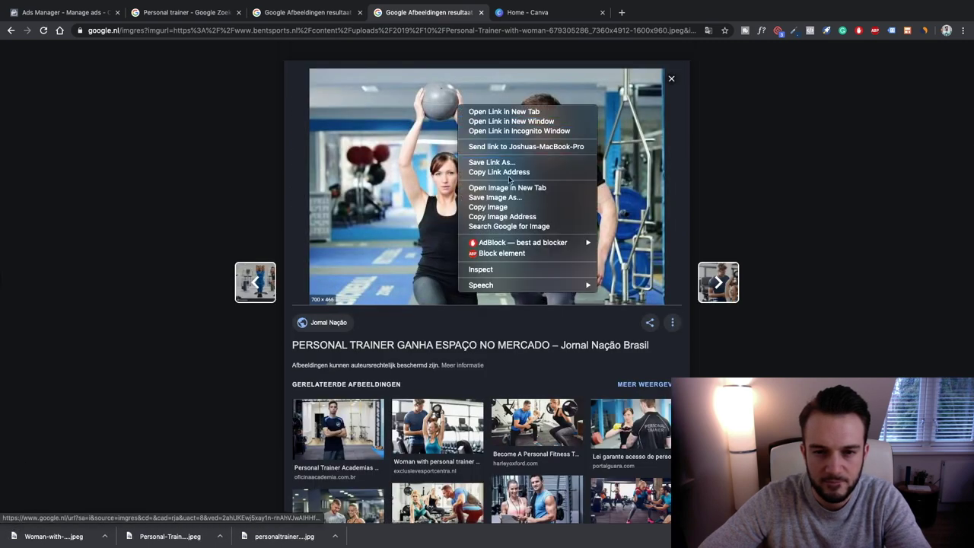
left_click(509, 198)
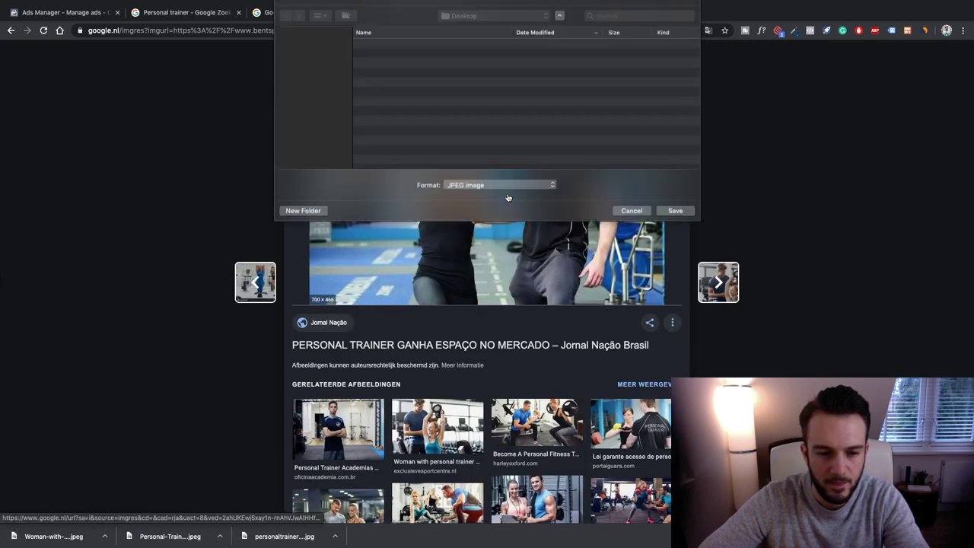
key("Return")
Step: Switch to Canva, create an Instagram Post design and upload the four saved trainer images from the Desktop
left_click(507, 14)
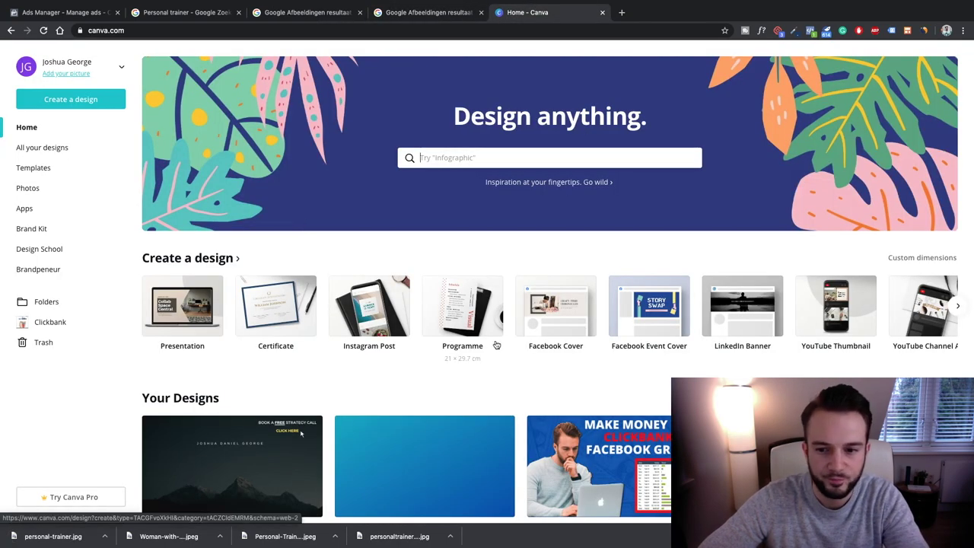
left_click(367, 313)
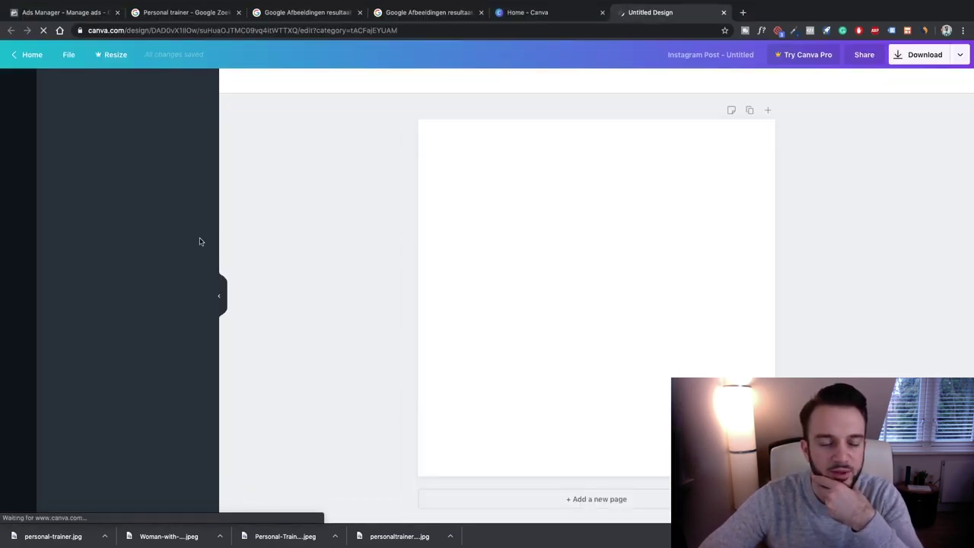
left_click(27, 340)
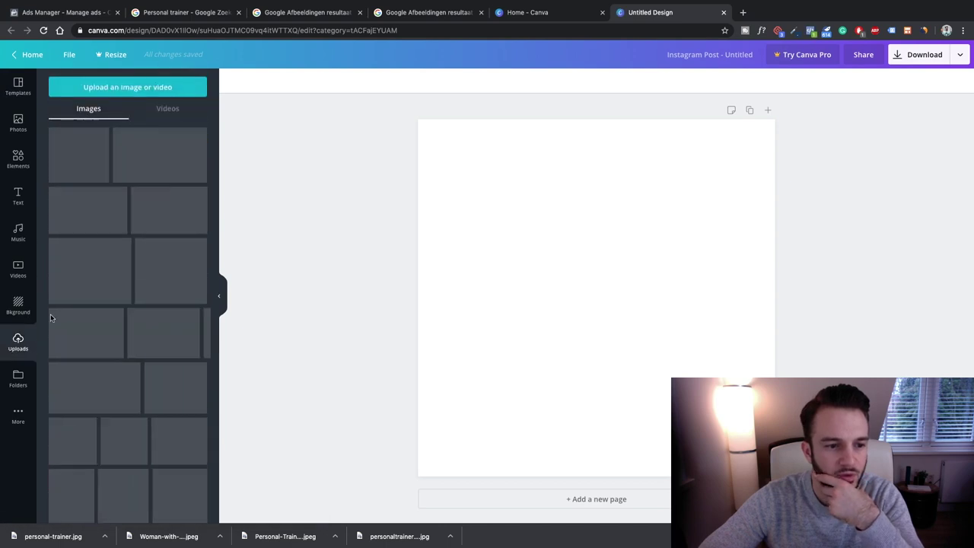
left_click(129, 88)
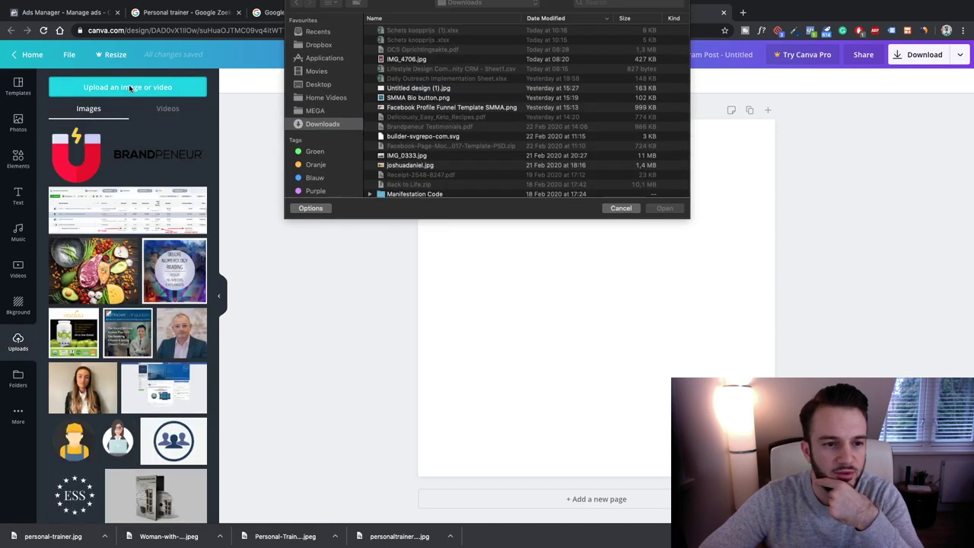
left_click(325, 93)
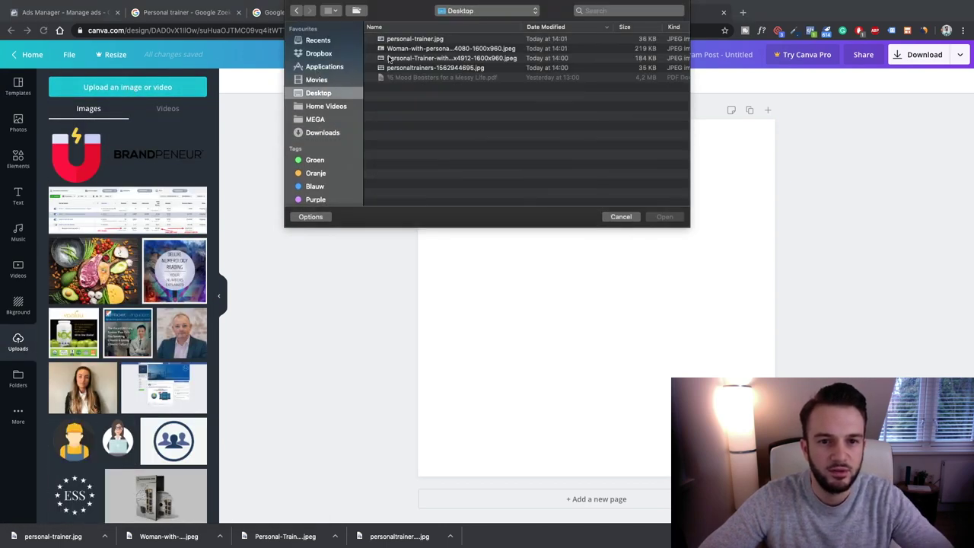
left_click(407, 40)
left_click(415, 69)
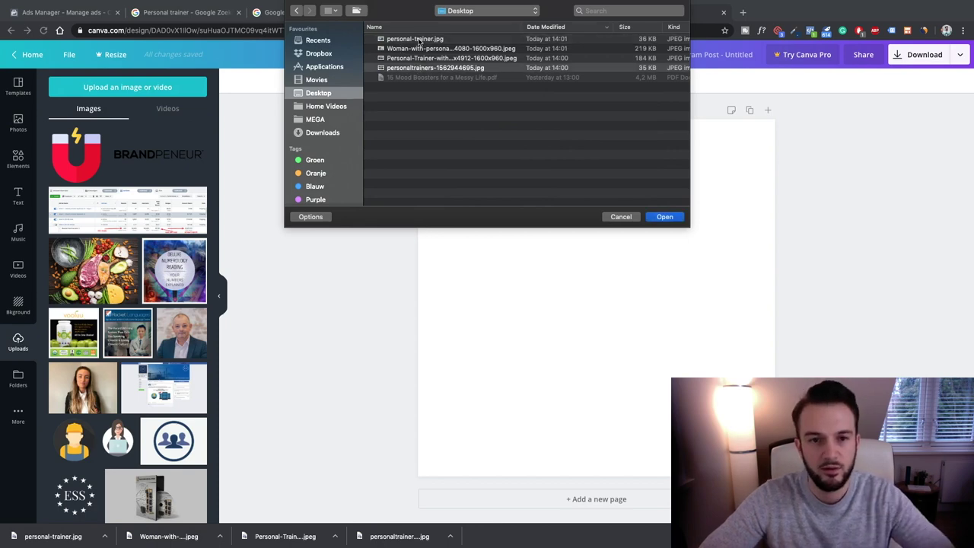
left_click(418, 41, "shift")
key("Return")
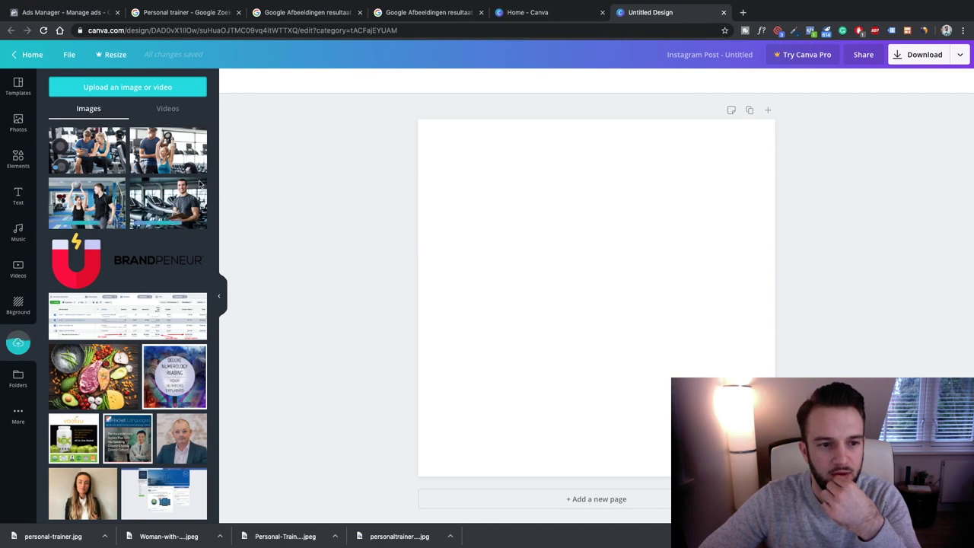
Step: Add the uploaded couple-with-tablet image, enlarge it to fill the page and shift it slightly left to centre the couple
left_click(105, 152)
left_click_drag(452, 211, 298, 119)
left_click_drag(738, 383, 894, 476)
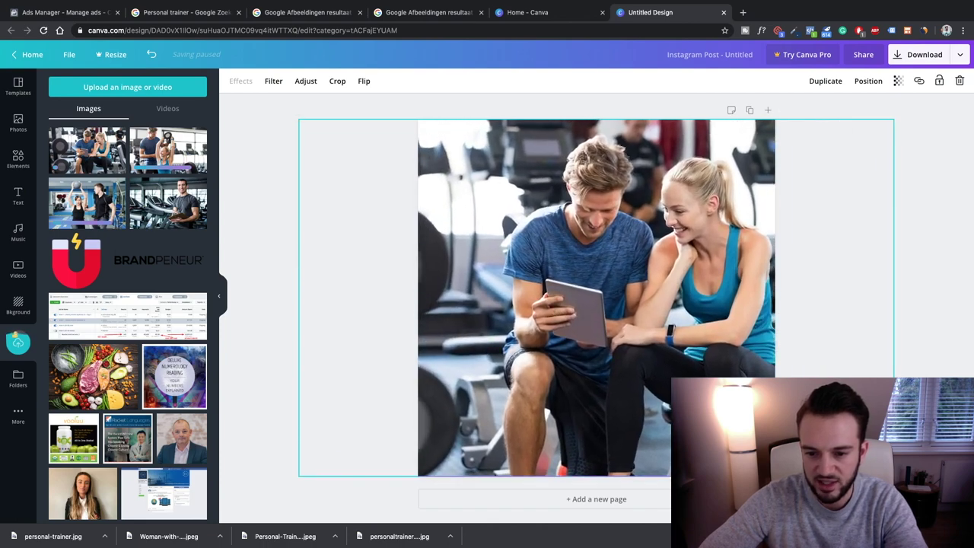
left_click_drag(668, 332, 627, 332)
left_click(816, 189)
Step: Duplicate the page and replace the copy's picture with the dumbbell image, enlarged to fill the page and shifted slightly right
left_click(750, 111)
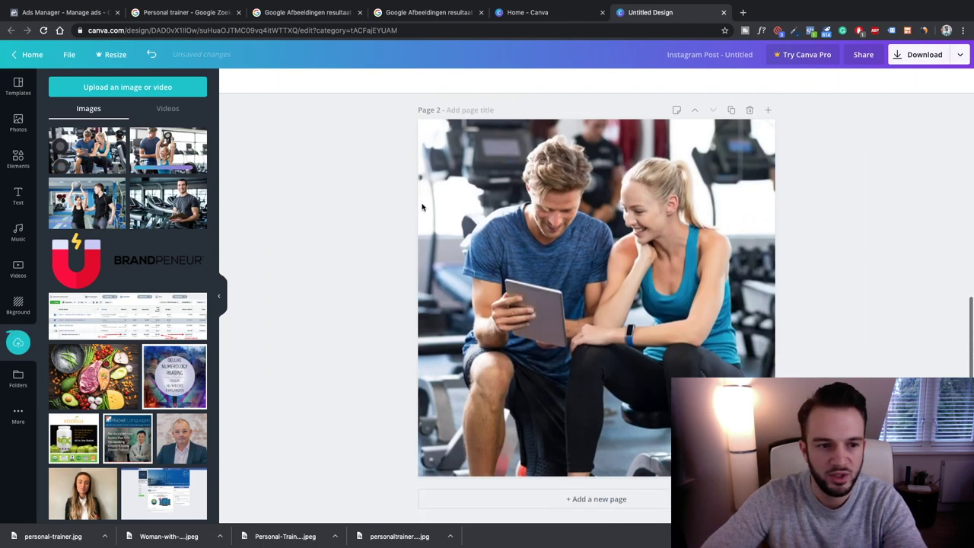
left_click(442, 197)
key("Delete")
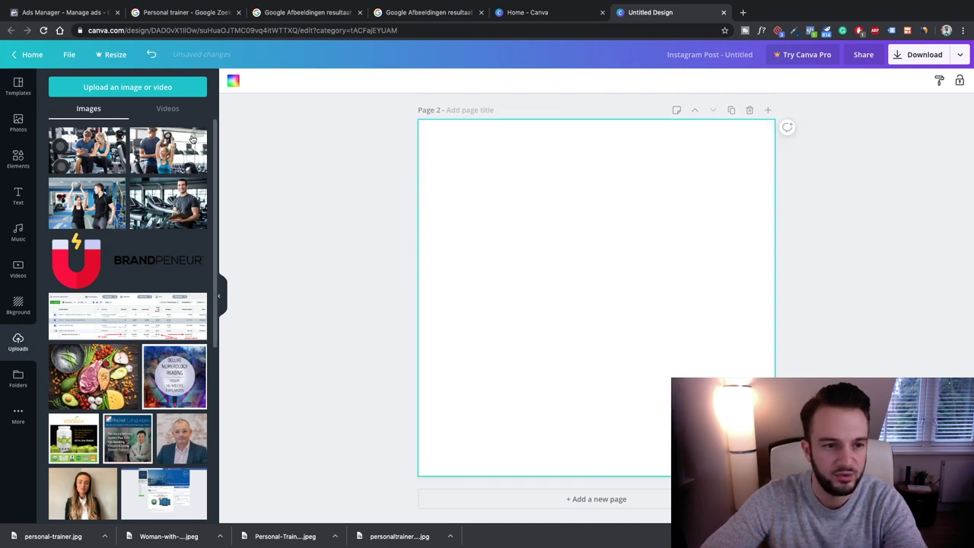
left_click(167, 150)
left_click_drag(455, 216, 300, 120)
left_click_drag(738, 383, 895, 476)
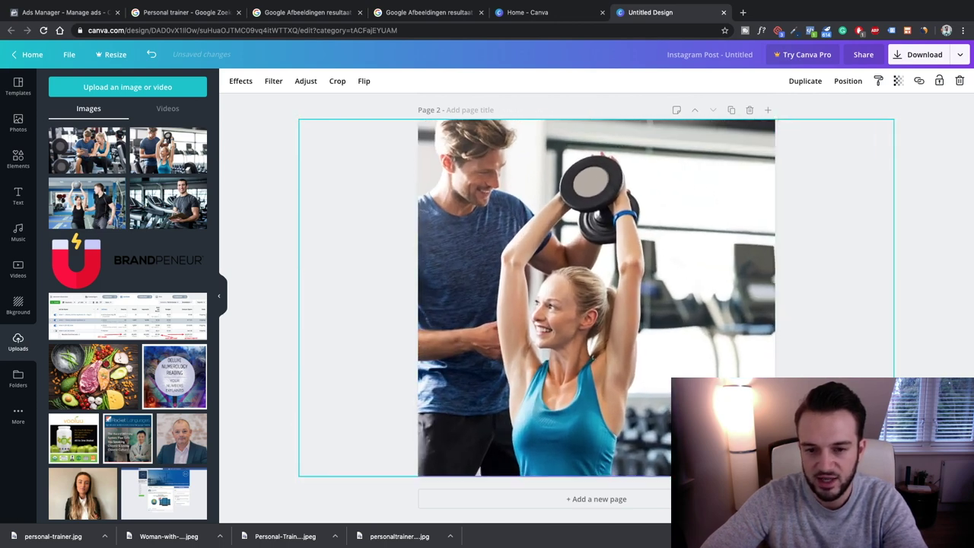
left_click_drag(612, 293, 653, 296)
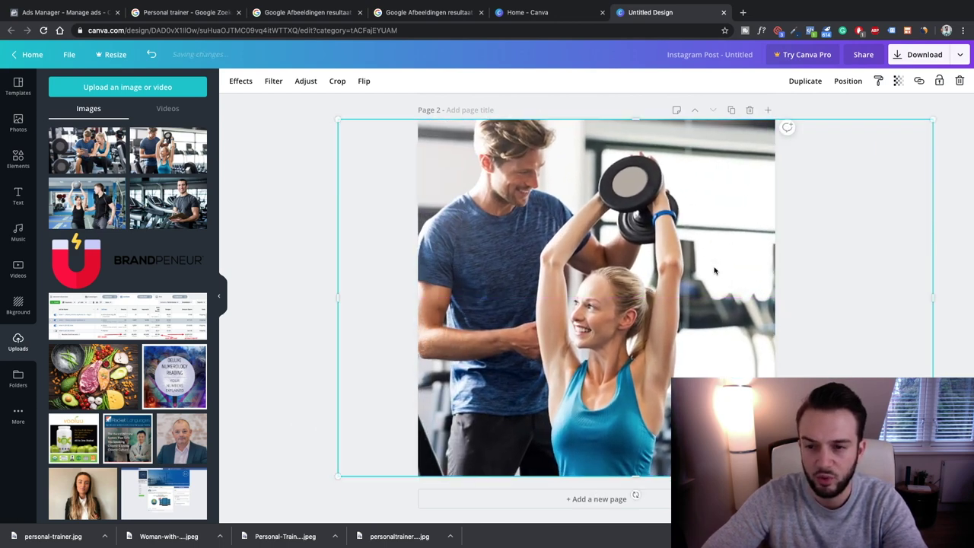
Step: Duplicate page 2 and replace the copy's picture with the overhead-ball image, enlarged to fill the page
left_click(732, 110)
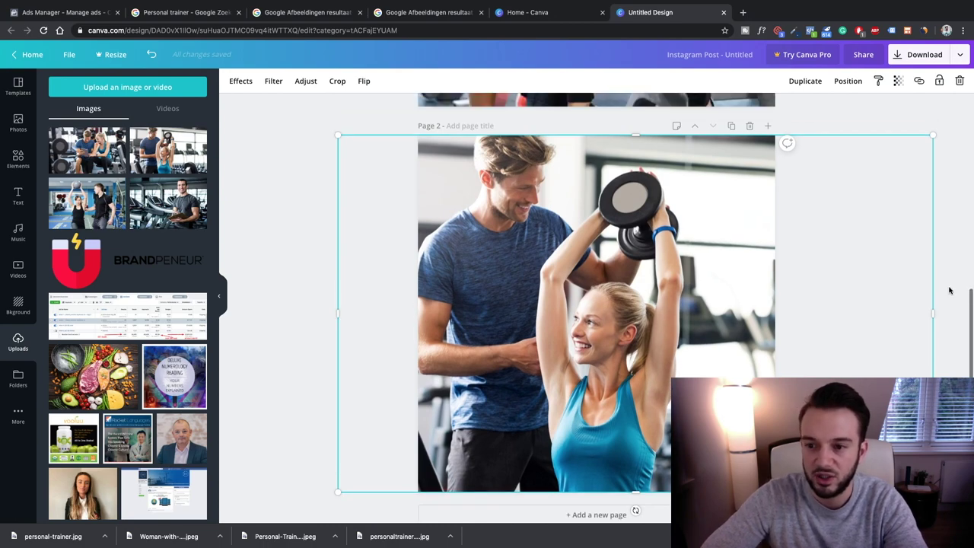
key("Delete")
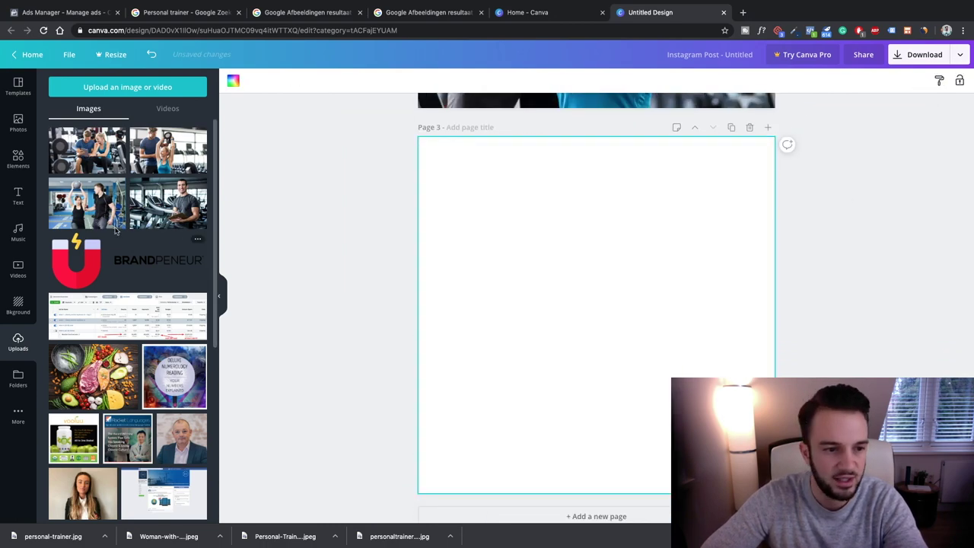
left_click(99, 206)
left_click_drag(417, 199, 365, 167)
left_click_drag(738, 410, 864, 494)
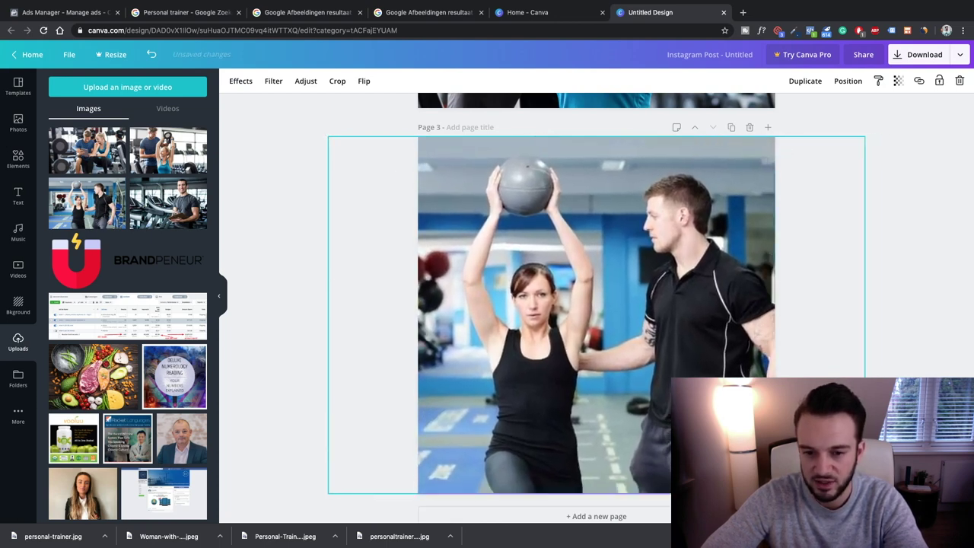
left_click(889, 343)
Step: Duplicate page 3 and replace the copy's picture with the clipboard trainer image, enlarged to fill the page with the trainer near the centre
left_click(732, 127)
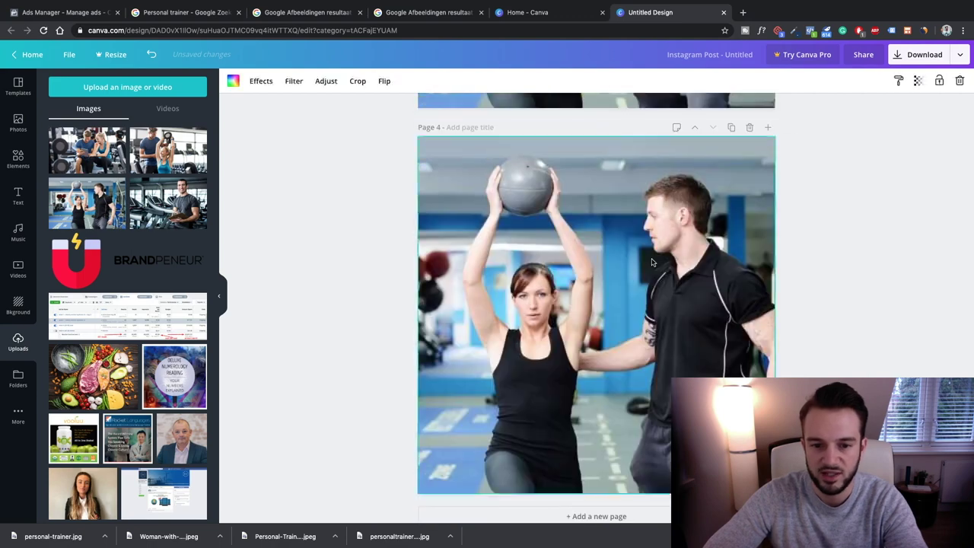
key("Delete")
left_click(180, 204)
left_click_drag(453, 221, 329, 135)
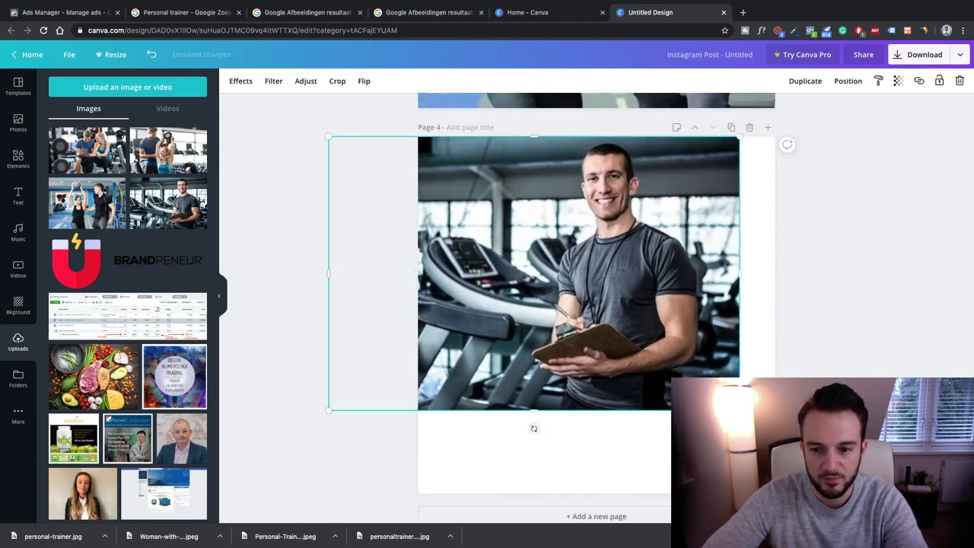
left_click_drag(740, 409, 794, 446)
left_click_drag(728, 363, 659, 363)
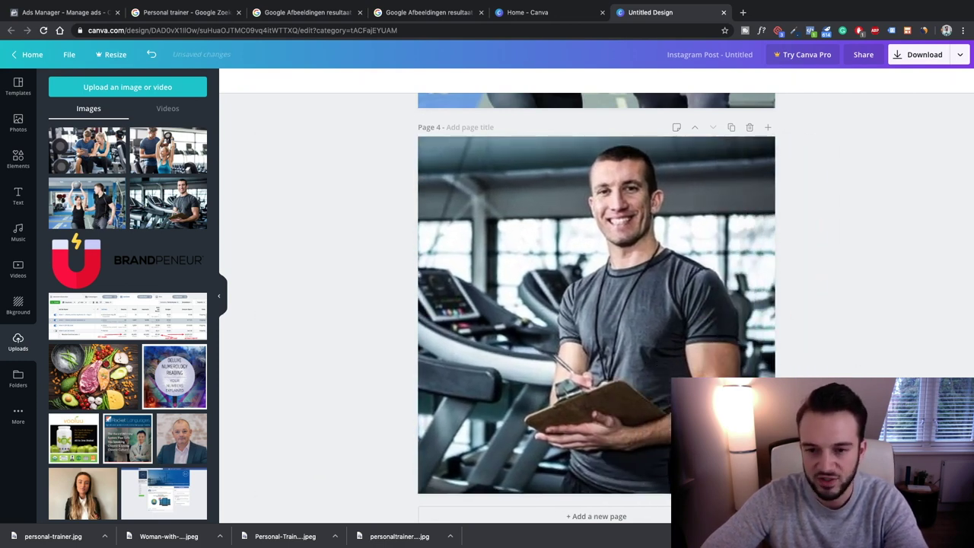
Step: Add a circle outline shape to the clipboard trainer image on page 4 and colour it bright yellow
left_click(17, 158)
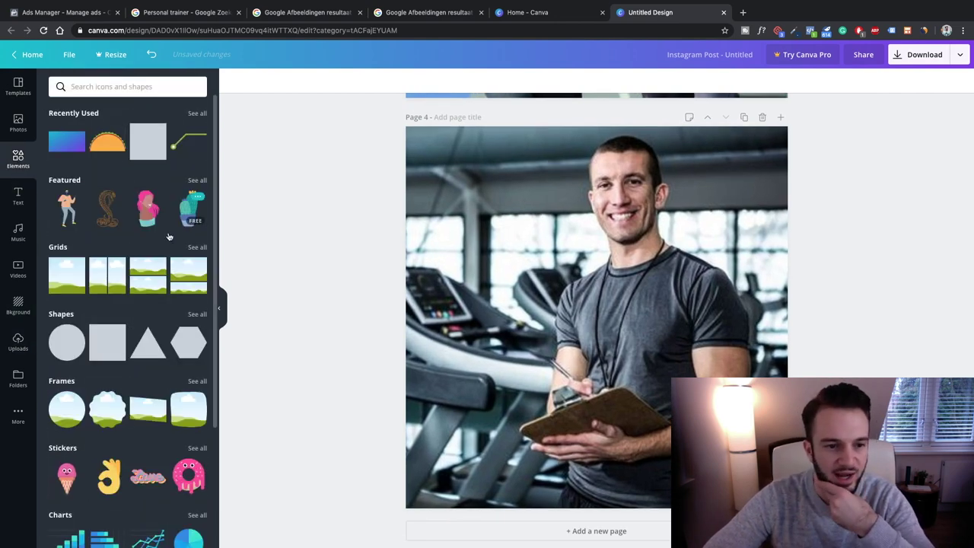
scroll(187, 305, "down", 10)
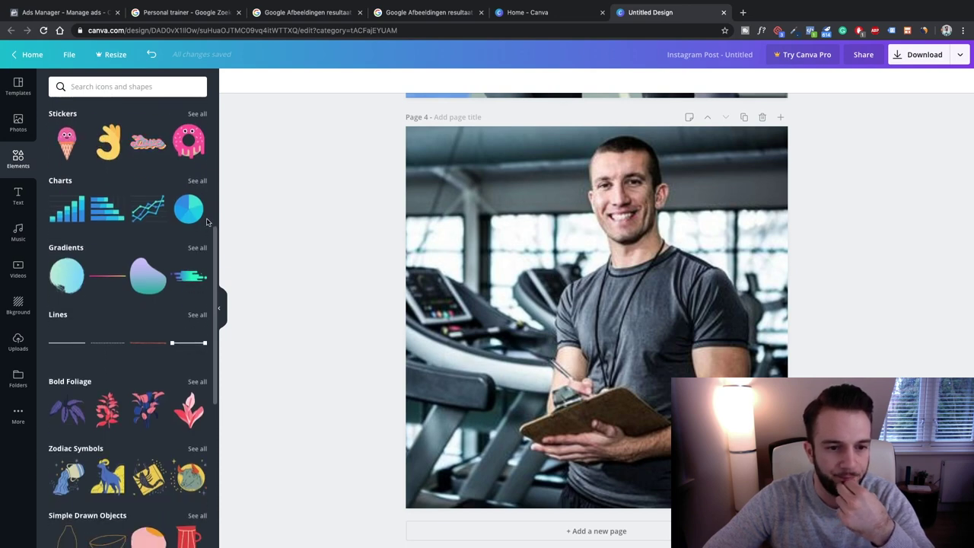
scroll(182, 236, "up", 5)
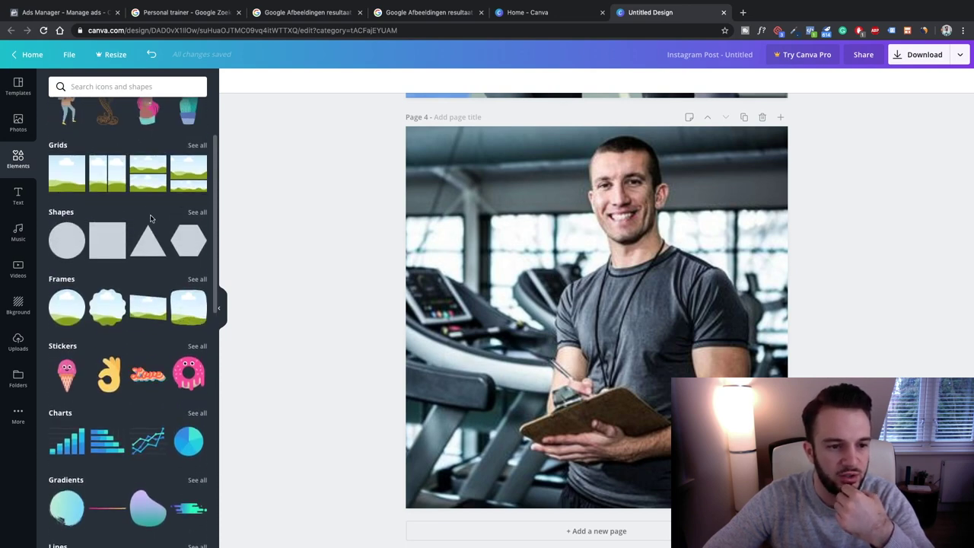
left_click(197, 212)
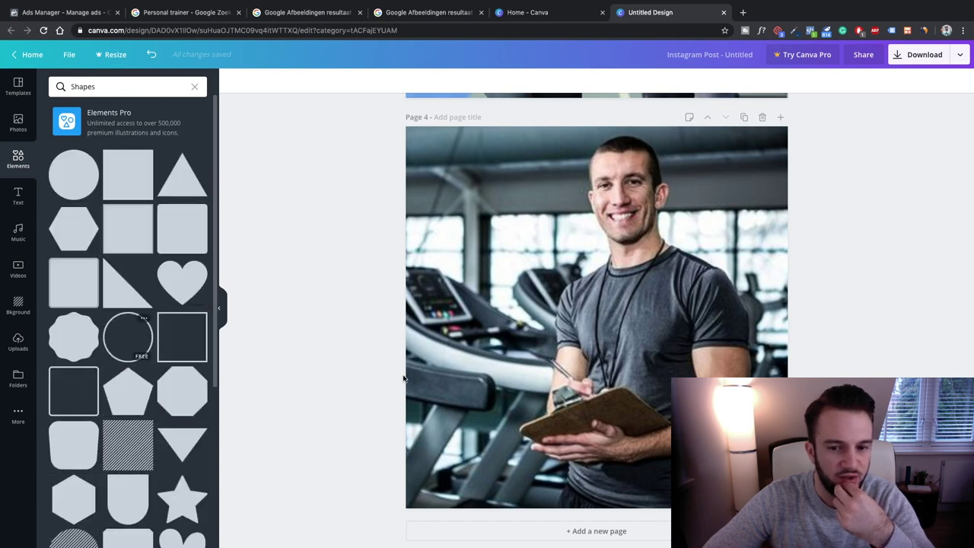
left_click(235, 85)
left_click(141, 363)
left_click(59, 134)
left_click_drag(124, 176, 243, 143)
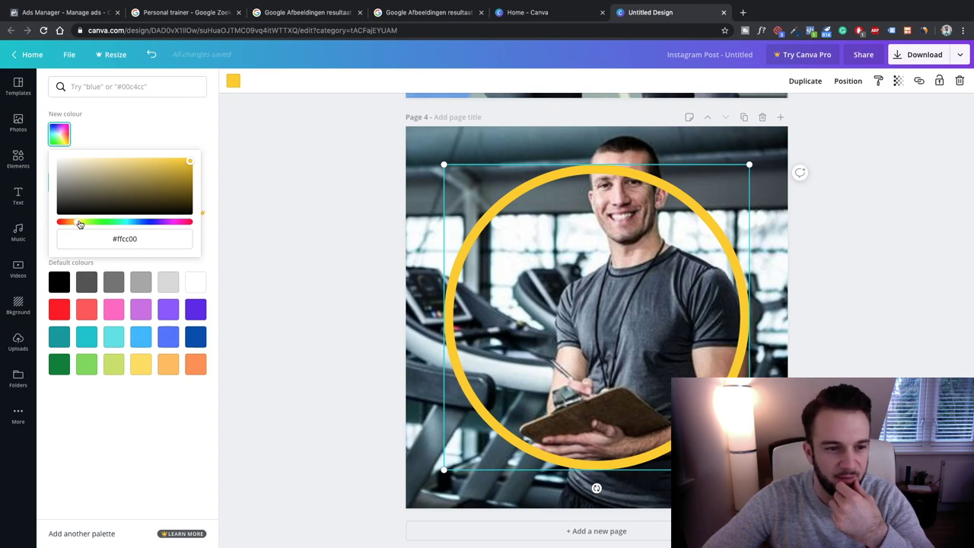
left_click_drag(80, 224, 82, 224)
Step: Shrink the yellow circle outline to about a fifth of the page width and move it to the photo's lower-right area
left_click_drag(749, 469, 509, 241)
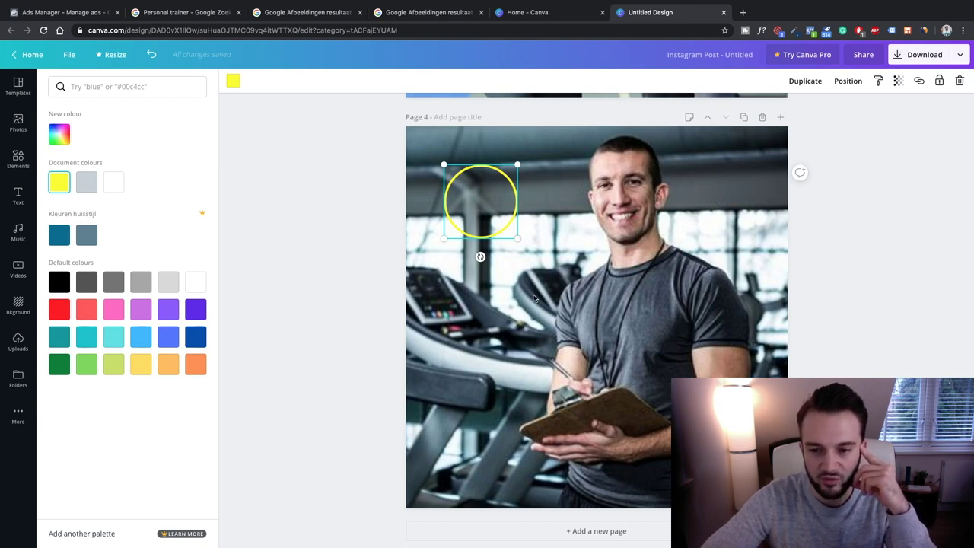
left_click_drag(479, 200, 708, 426)
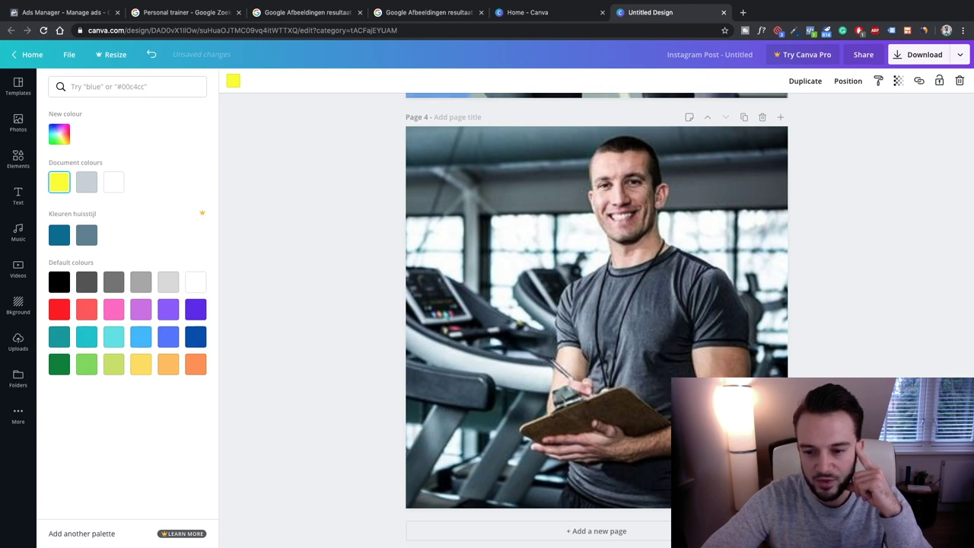
key("Escape")
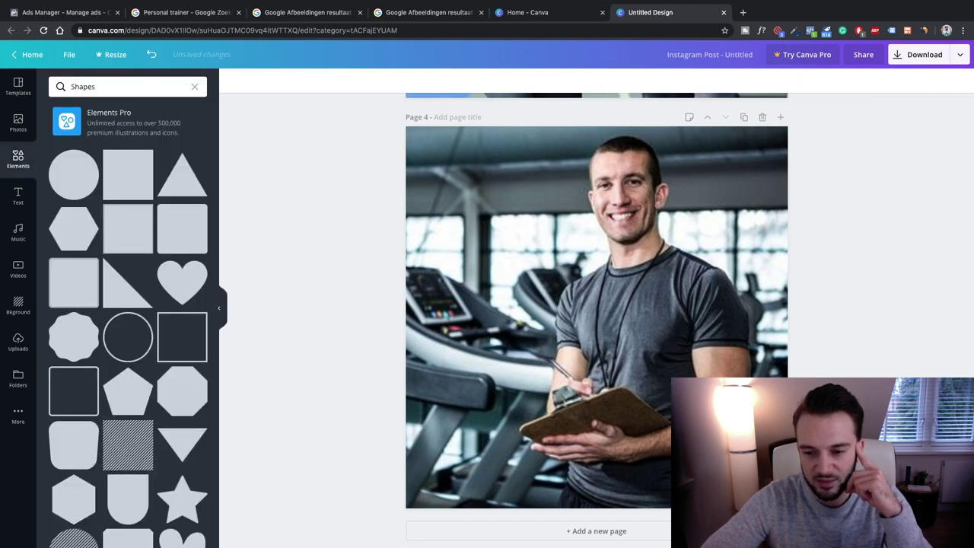
left_click(708, 426)
key("Escape")
left_click(708, 426)
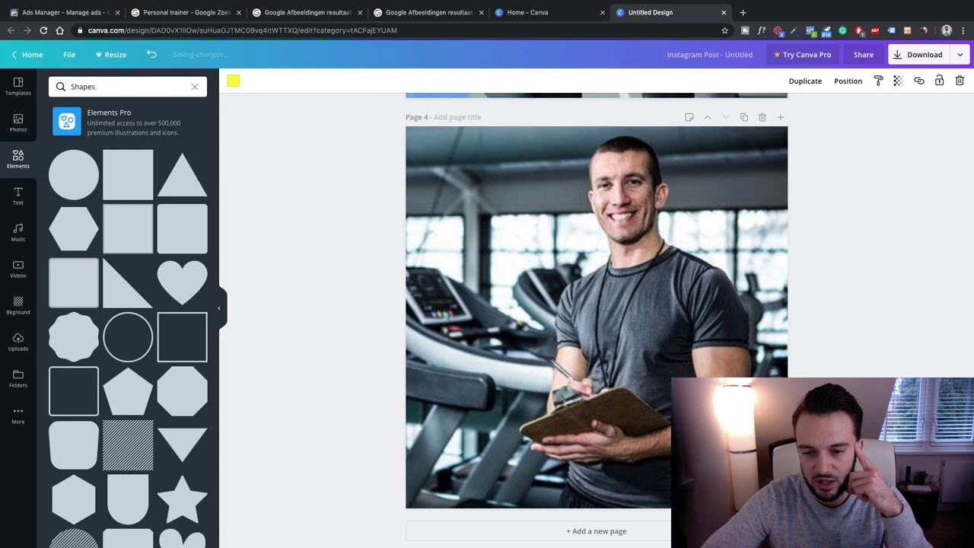
key("Escape")
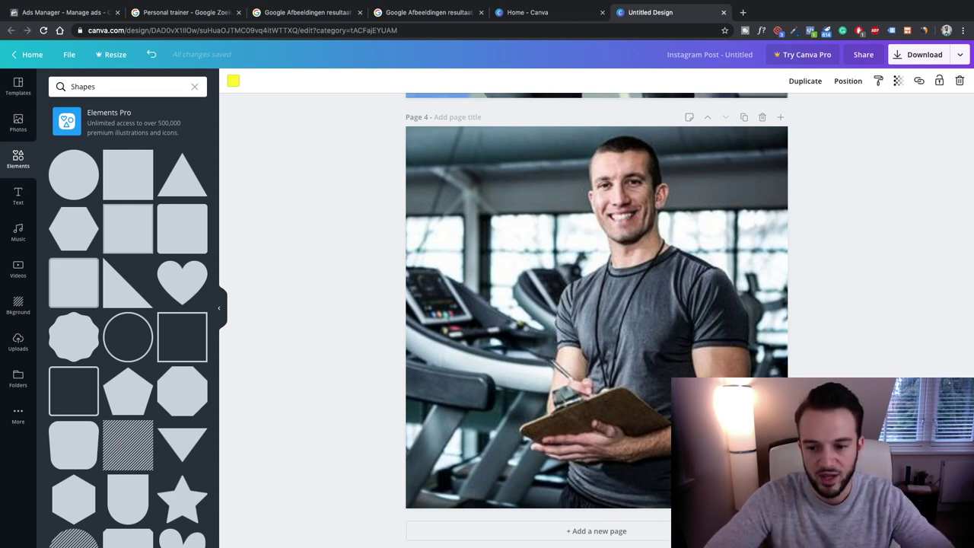
Step: Add a square outline shape to page 3 and enlarge it to frame the whole overhead-ball image
scroll(597, 304, "up", 4)
left_click(182, 335)
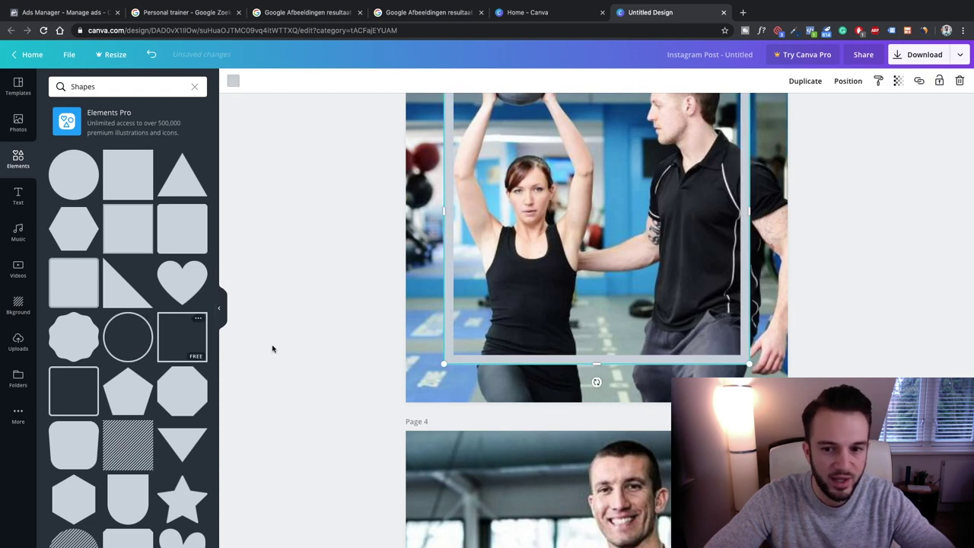
scroll(266, 348, "up", 3)
left_click_drag(444, 160, 402, 118)
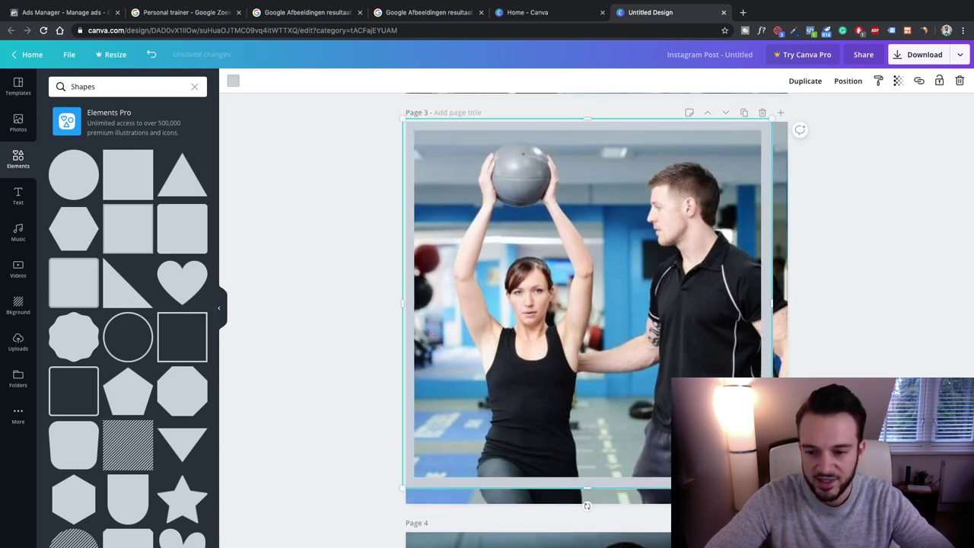
left_click_drag(768, 483, 791, 506)
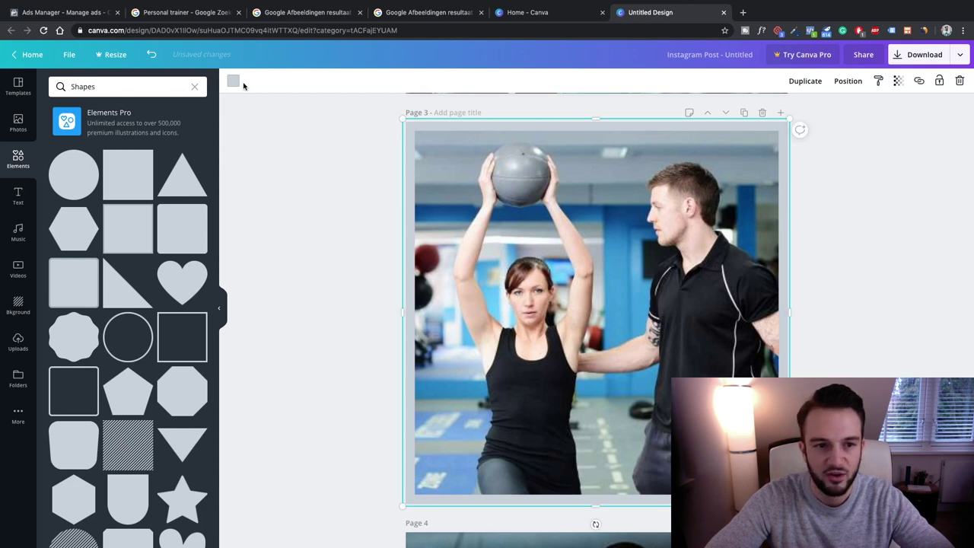
Step: Colour the square frame on page 3 with the bright yellow already used in the document
left_click(234, 82)
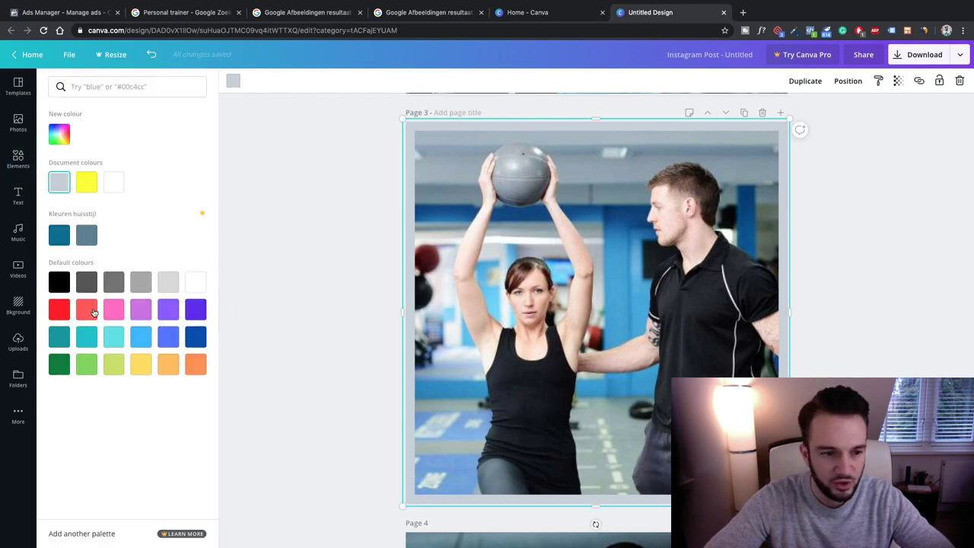
left_click(59, 310)
left_click(57, 134)
left_click_drag(121, 172, 235, 133)
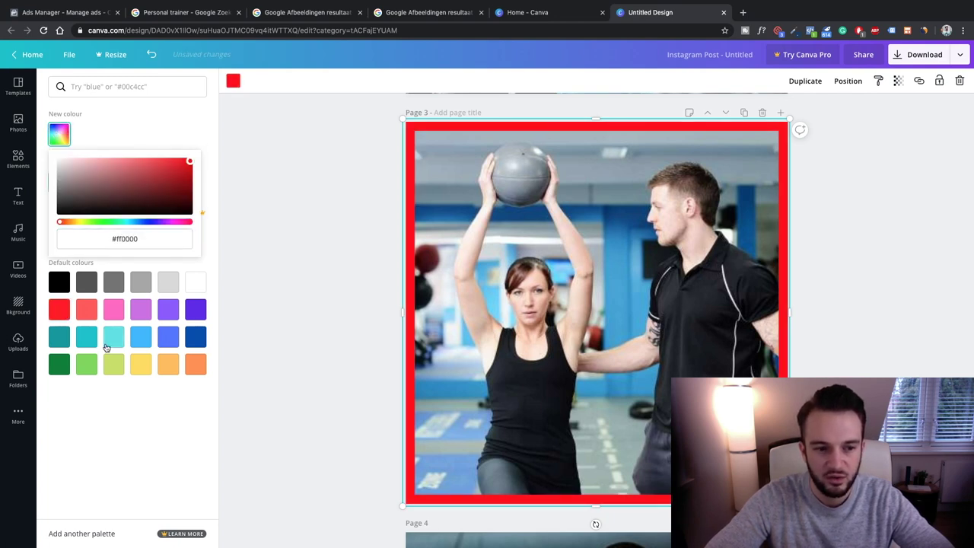
left_click(138, 364)
left_click(90, 181)
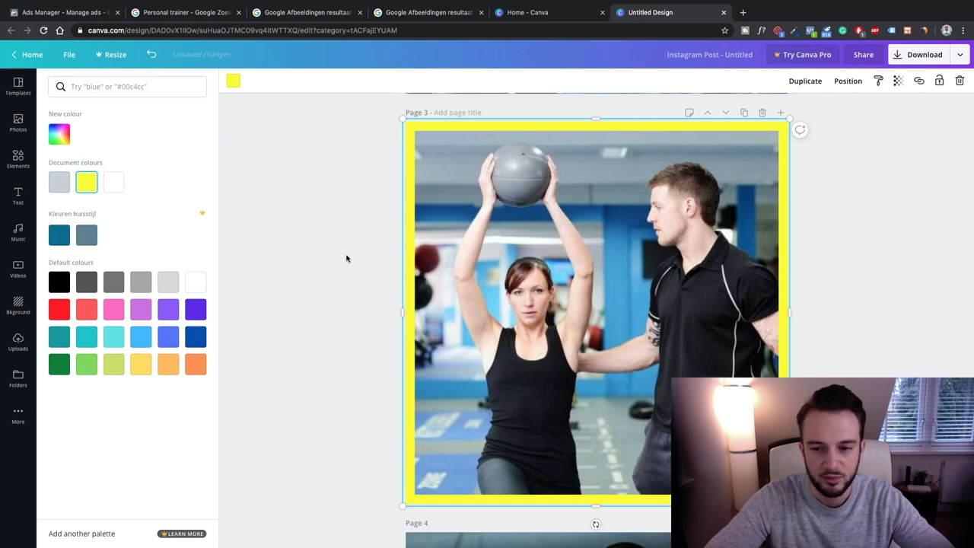
Step: Enlarge the yellow frame slightly beyond the edges of page 3 to leave a thinner border
left_click_drag(400, 119, 396, 113)
left_click_drag(790, 505, 797, 514)
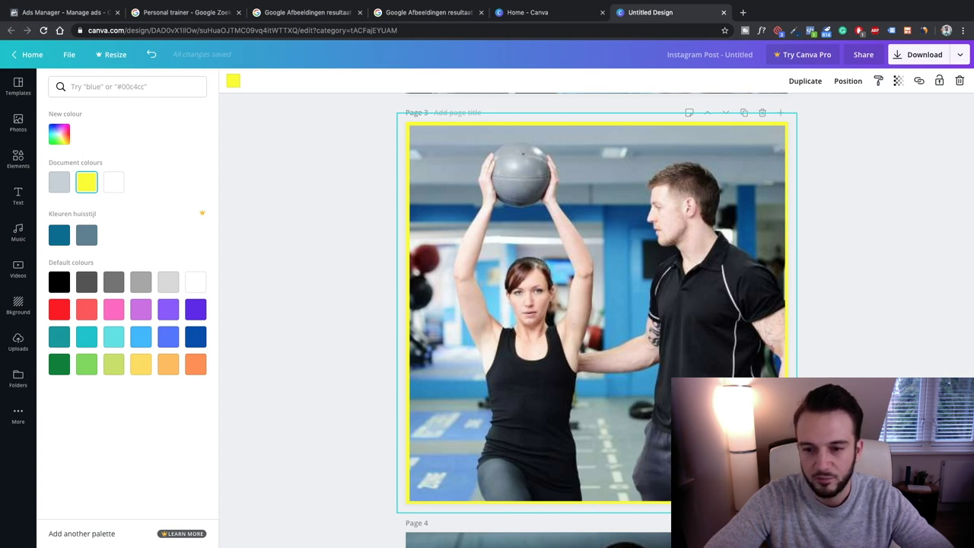
key("Escape")
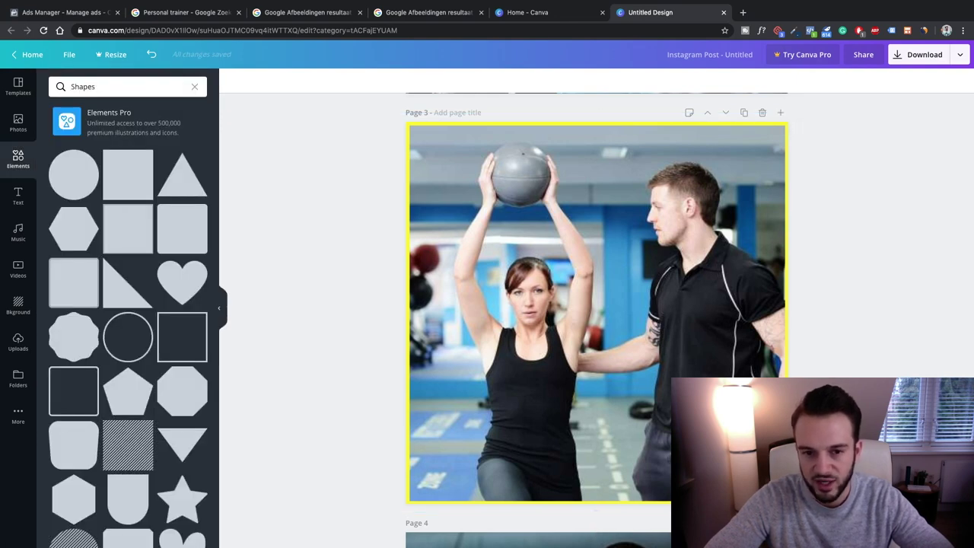
Step: Copy the yellow frame from page 3 onto page 2 and page 1
left_click(630, 380)
scroll(630, 380, "up", 1)
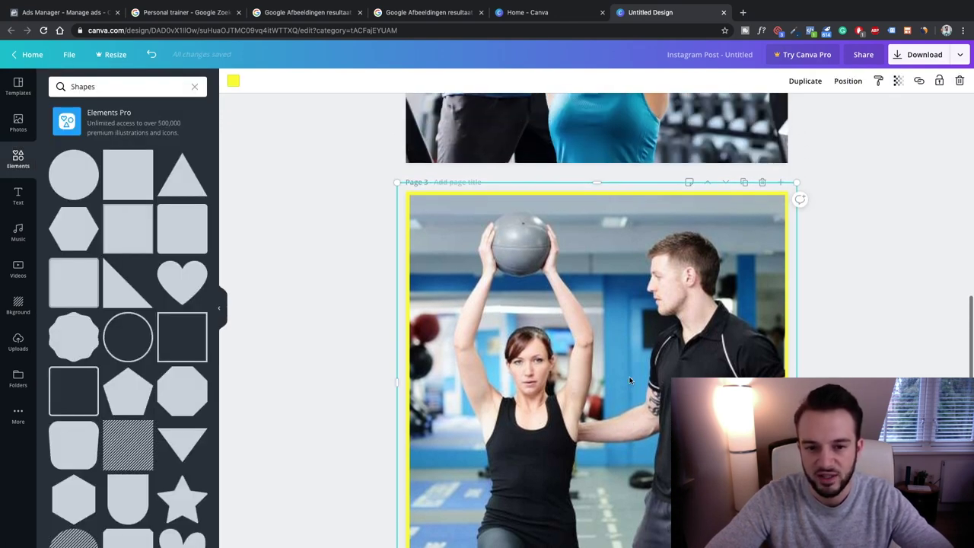
scroll(629, 380, "up", 5)
scroll(628, 378, "down", 3)
scroll(607, 485, "up", 4)
key("ctrl+v")
scroll(325, 354, "up", 3)
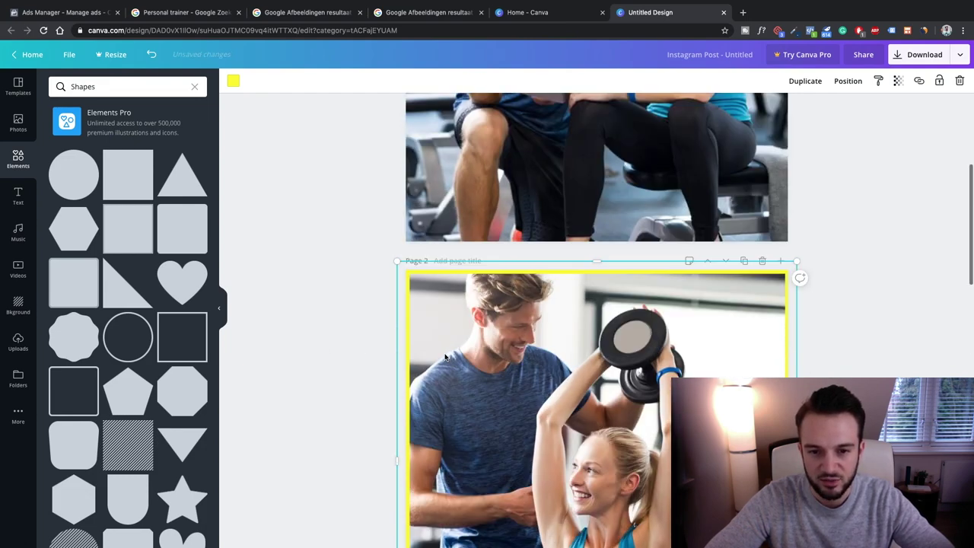
scroll(446, 358, "up", 3)
left_click(445, 358)
key("ctrl+v")
Step: Search the elements for "arrow" and add the white curved arrow pointing down-left to page 3
scroll(727, 362, "down", 6)
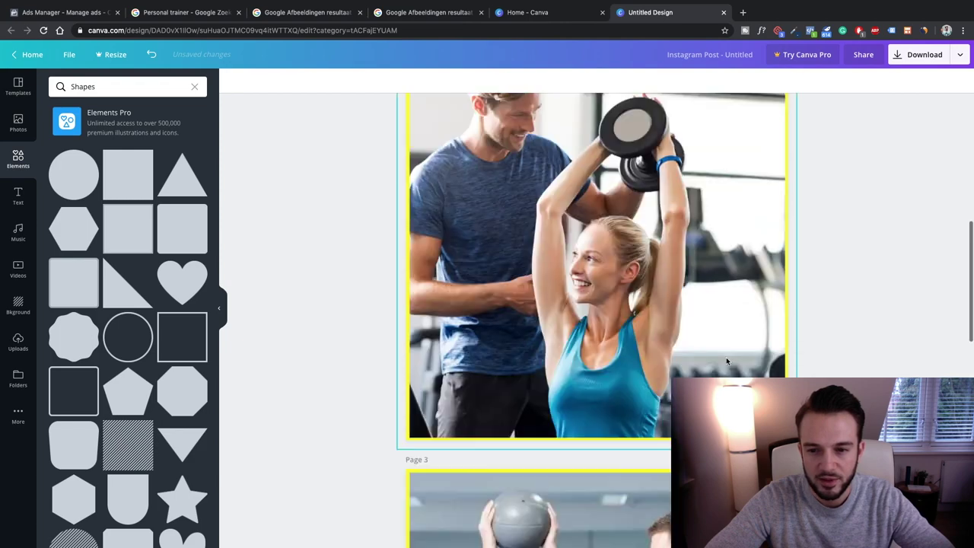
scroll(727, 361, "down", 6)
scroll(597, 305, "up", 5)
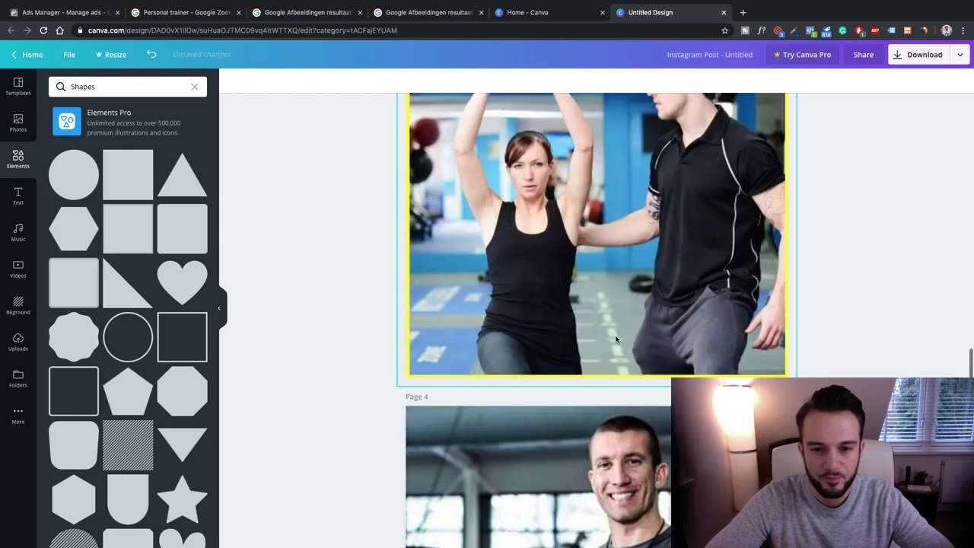
left_click(111, 89)
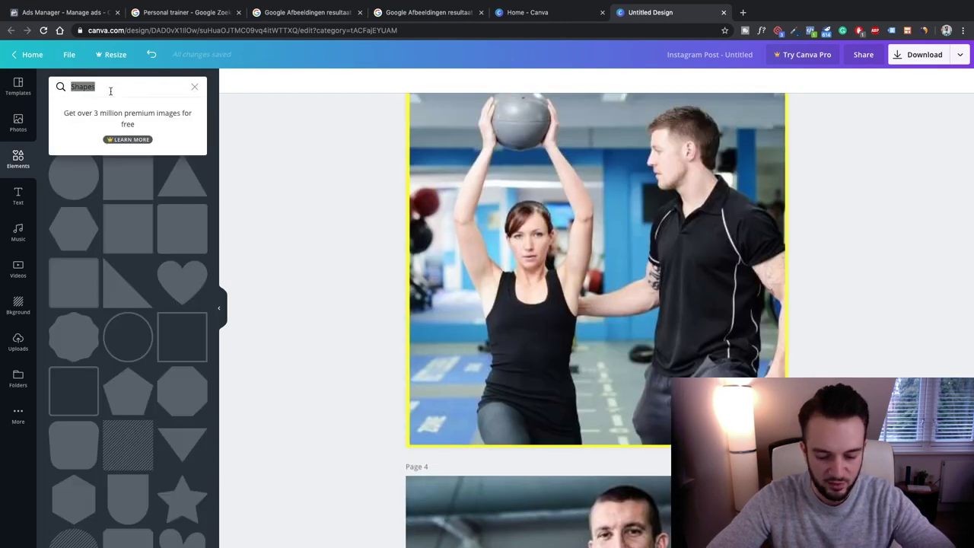
type("ARROW")
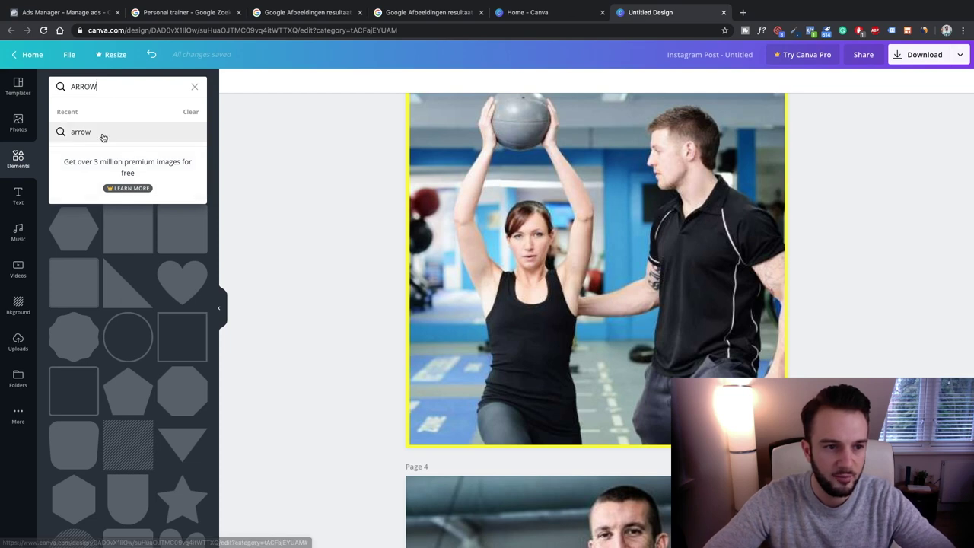
left_click(104, 137)
scroll(148, 285, "down", 2)
scroll(148, 286, "down", 2)
left_click(131, 339)
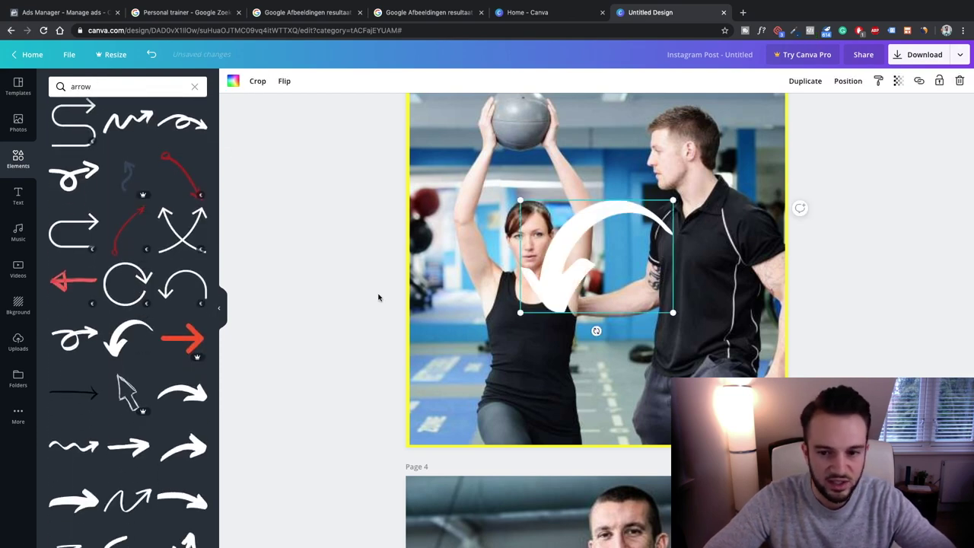
Step: Colour the curved arrow with the document's bright yellow to match the frame
left_click(231, 81)
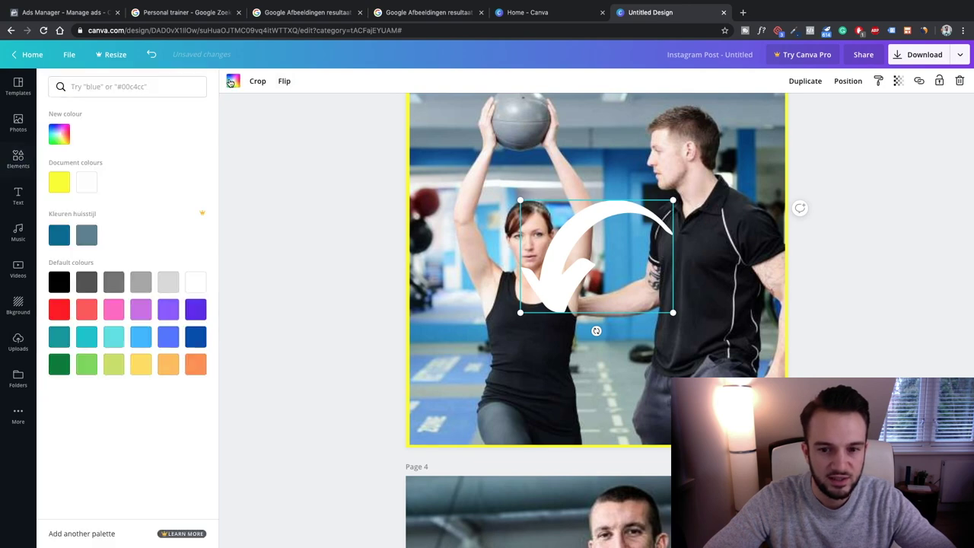
left_click(63, 189)
left_click(86, 363)
left_click(65, 309)
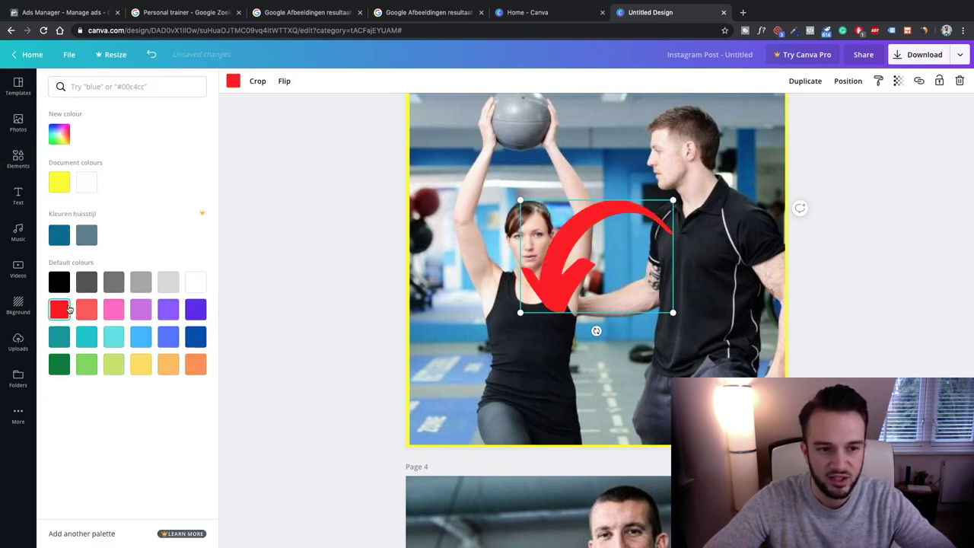
left_click(61, 184)
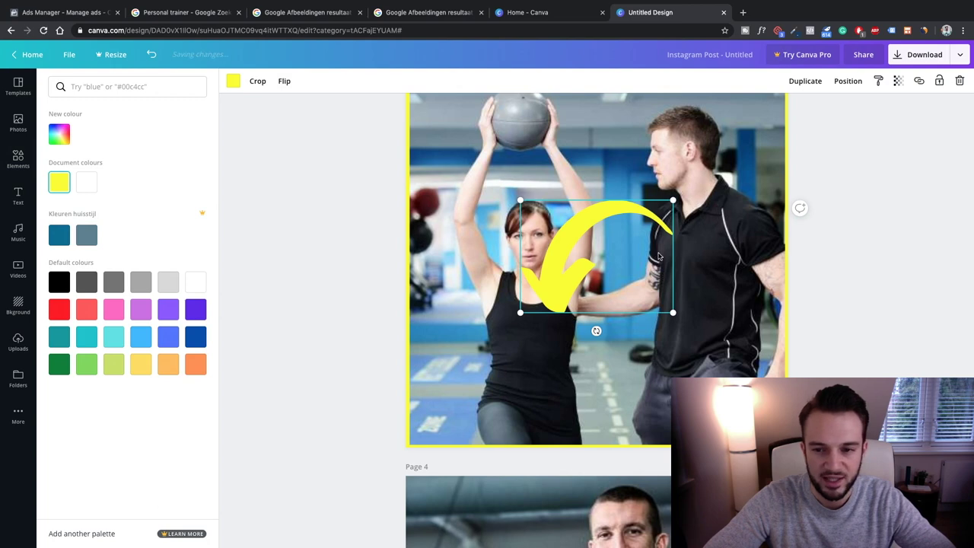
Step: Shrink the yellow arrow to about 251 by 185 and rotate it about a quarter turn, placing it on the trainer's torso
left_click_drag(663, 204, 609, 249)
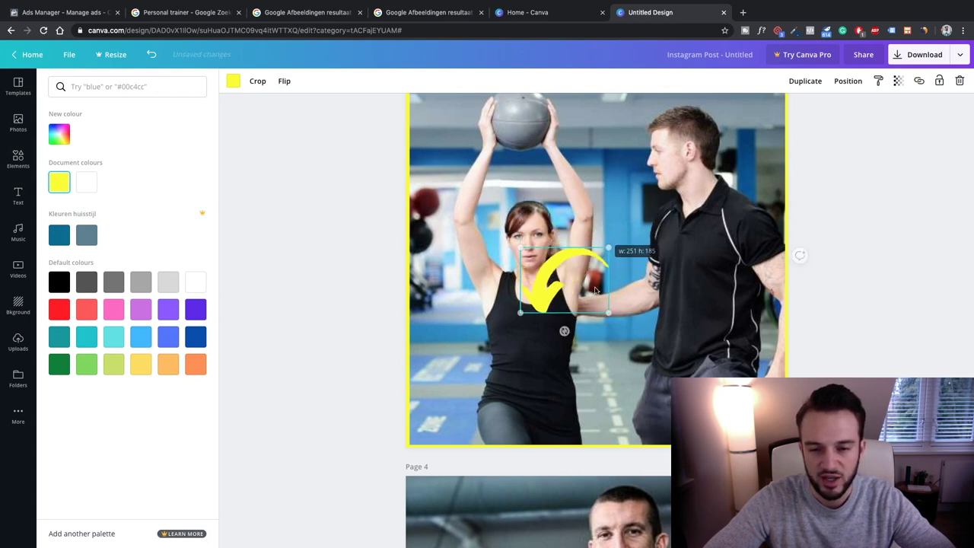
left_click_drag(567, 330, 512, 280)
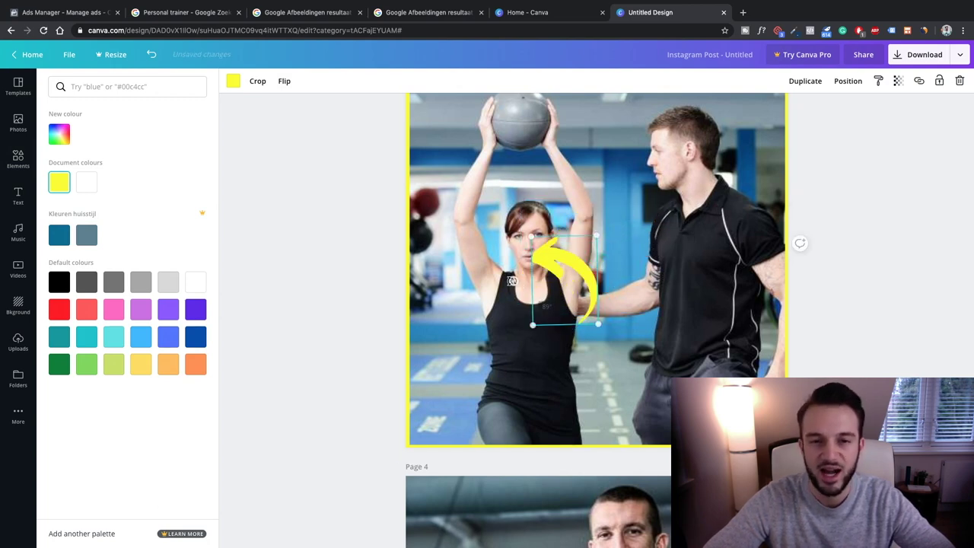
left_click_drag(552, 263, 668, 259)
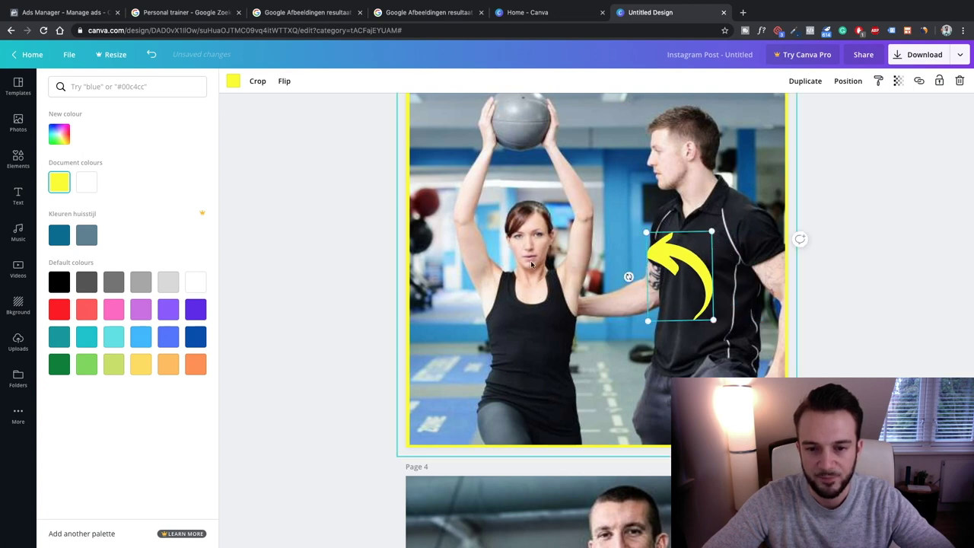
Step: Move the yellow arrow beside the woman's hip, shrink it to about half its size and tilt it slightly
scroll(531, 254, "up", 1)
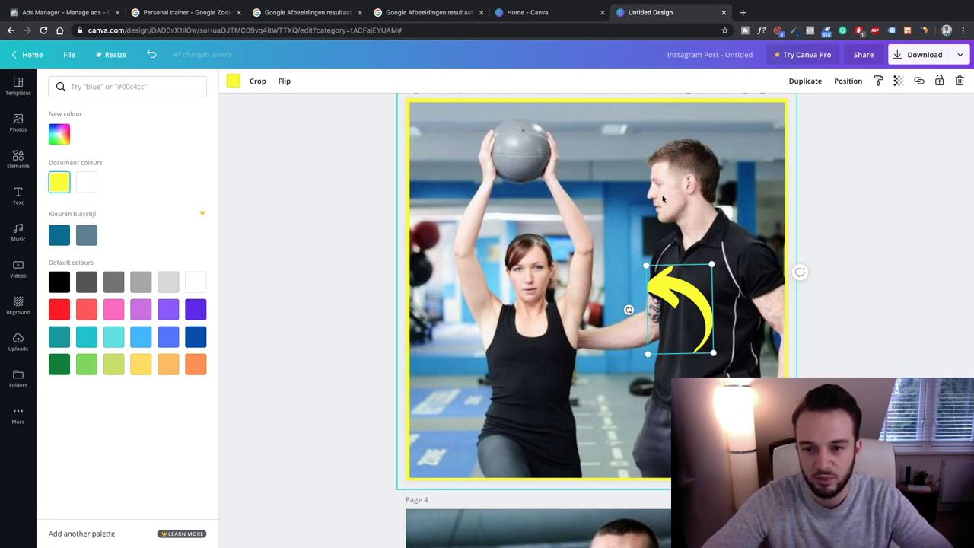
left_click_drag(682, 327, 633, 427)
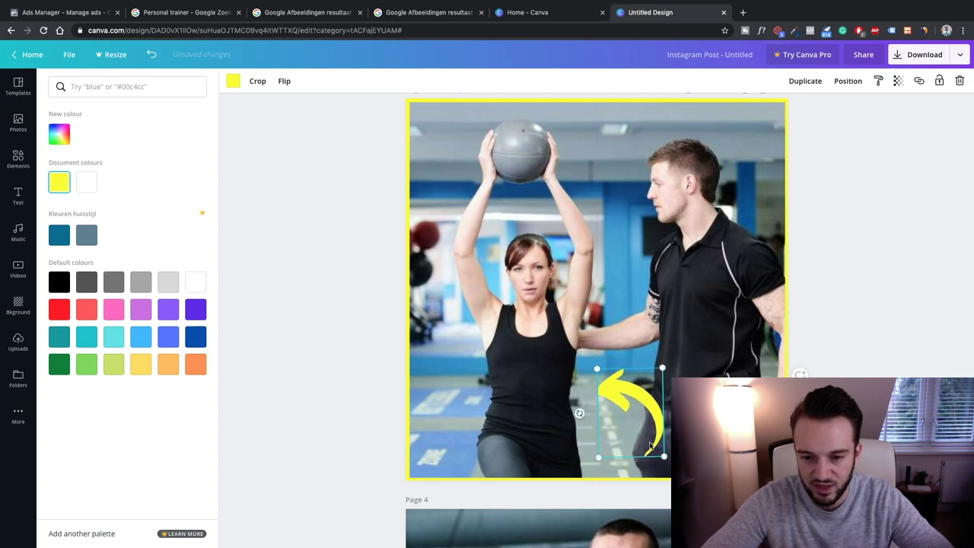
left_click_drag(665, 457, 632, 415)
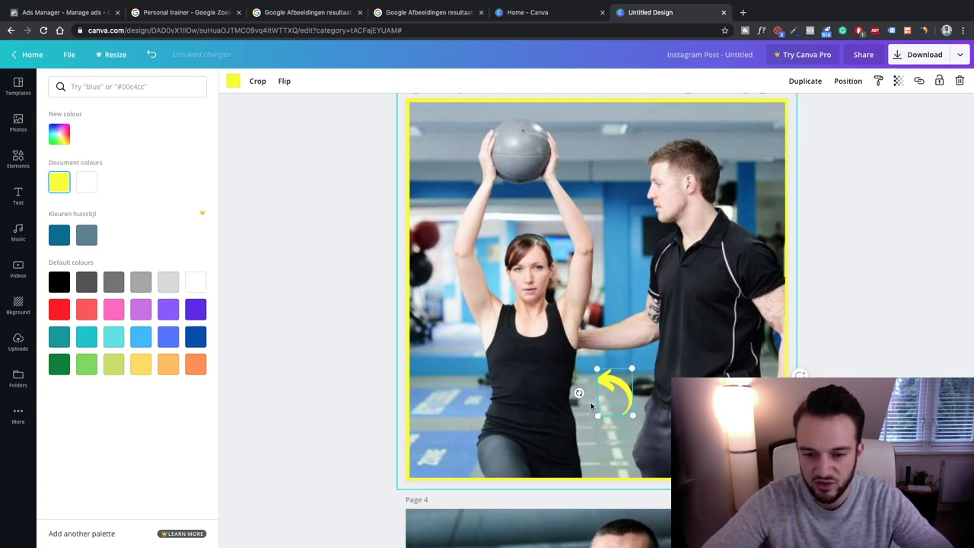
left_click_drag(579, 394, 580, 400)
scroll(531, 135, "down", 1)
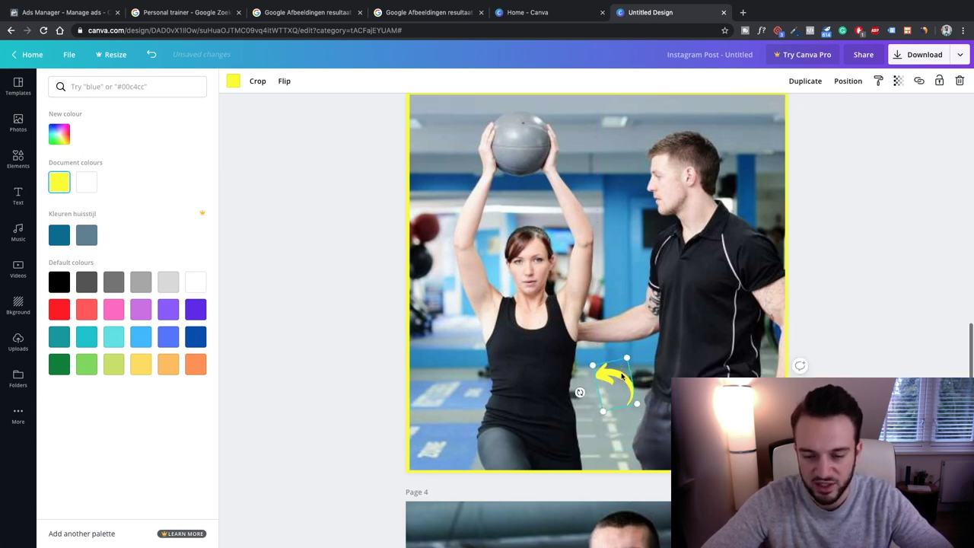
Step: Rotate the yellow curved arrow beside the woman's hip on page 3 until it curves upward toward the trainer's hand
left_click_drag(581, 392, 605, 388)
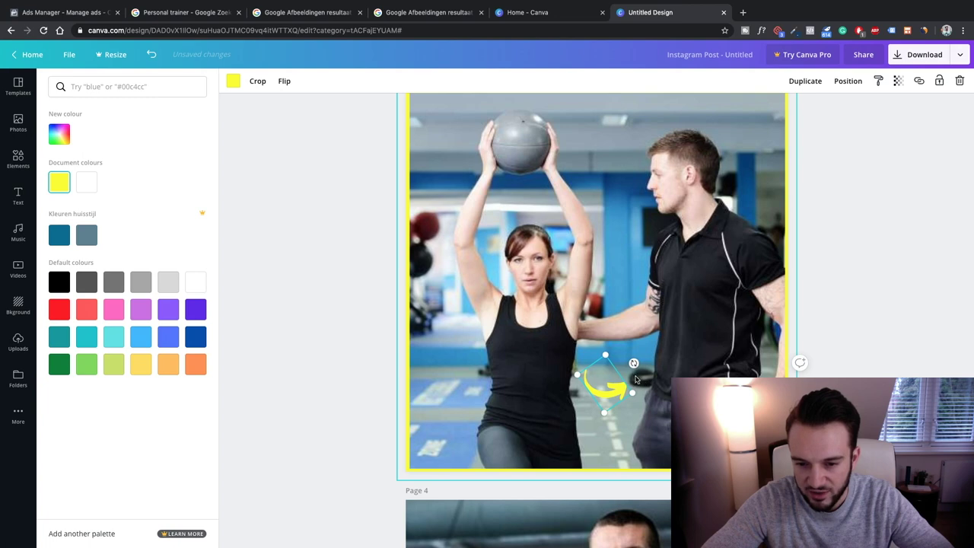
left_click(882, 325)
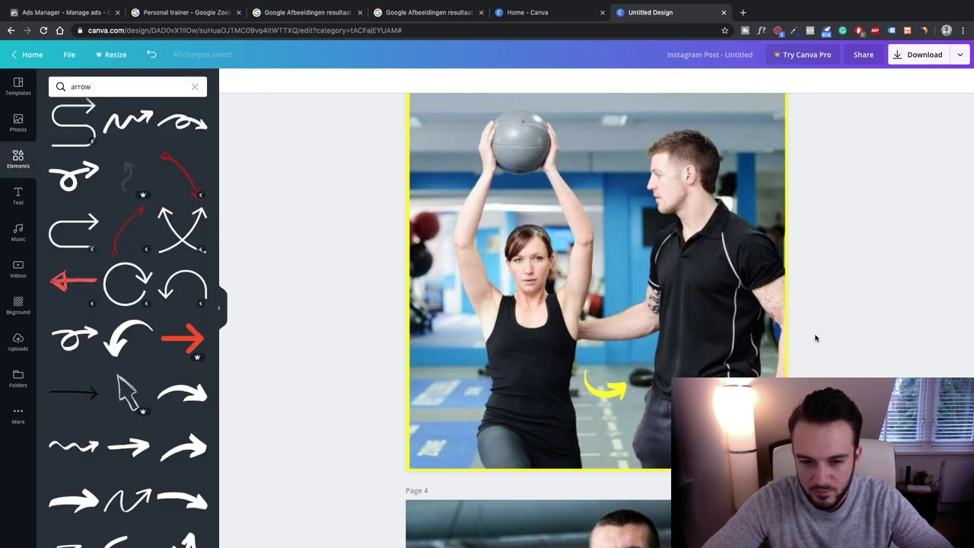
left_click(611, 395)
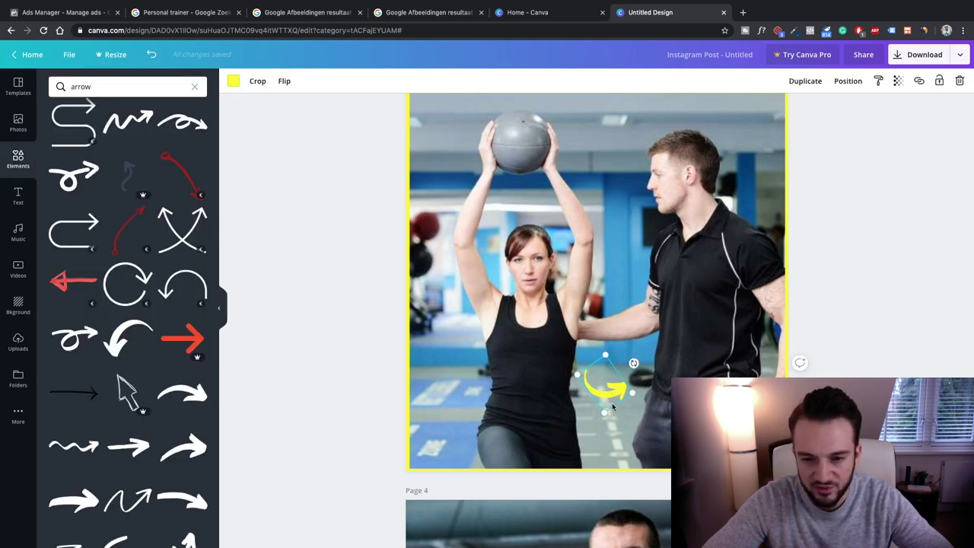
left_click_drag(633, 364, 561, 338)
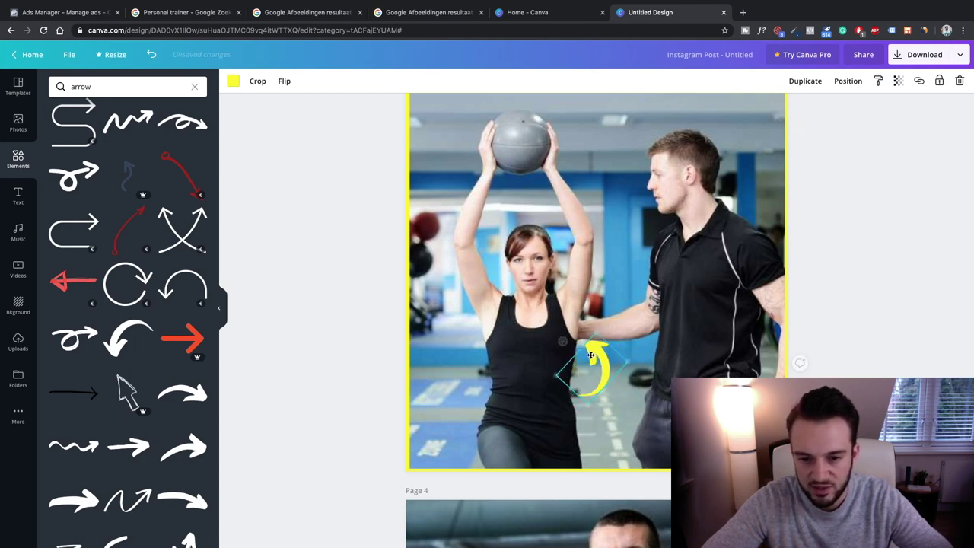
left_click(863, 322)
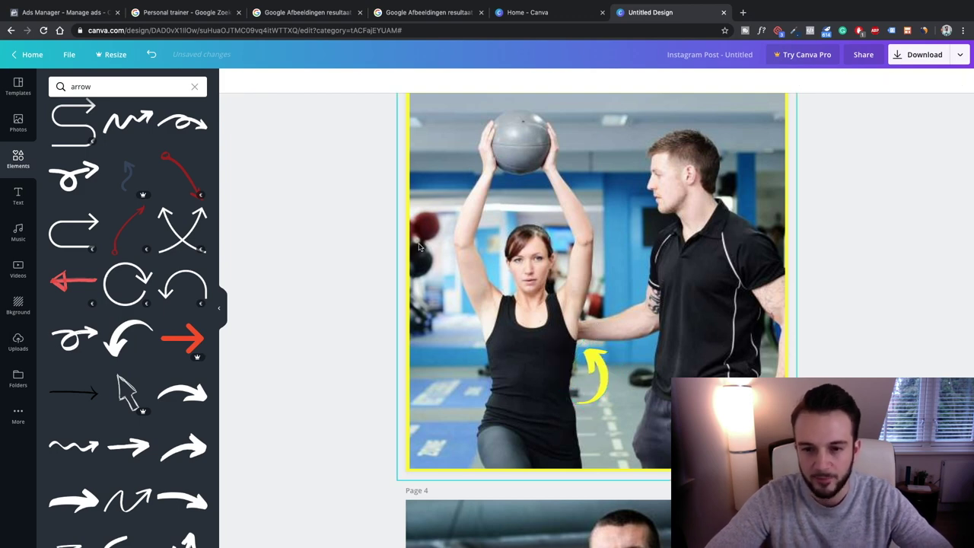
Step: Undo the yellow arrow edits until the arrow is removed from the page 3 image
scroll(518, 243, "up", 1)
key("ctrl+z")
key("ctrl+z")
key("ctrl+z")
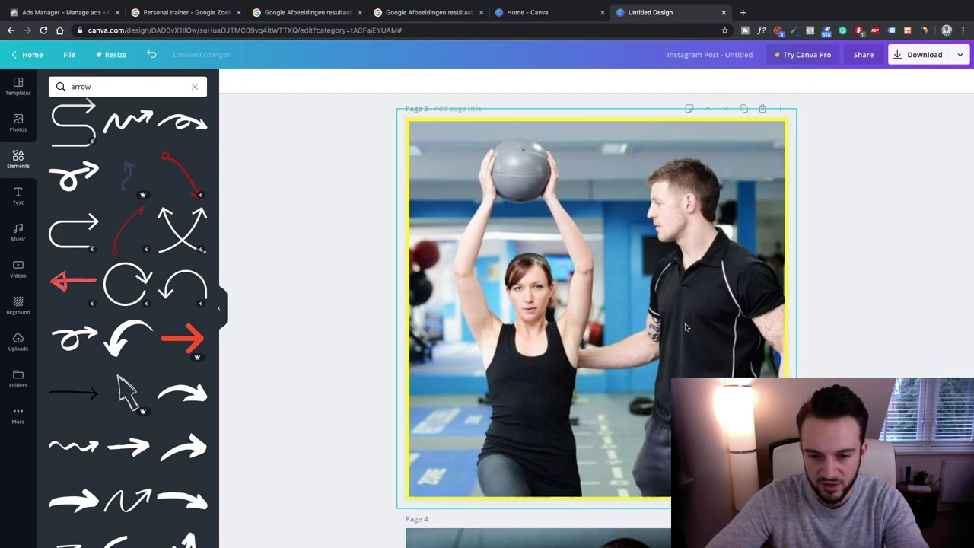
Step: Download the finished square trainer designs from all four pages
left_click(938, 59)
left_click(897, 283)
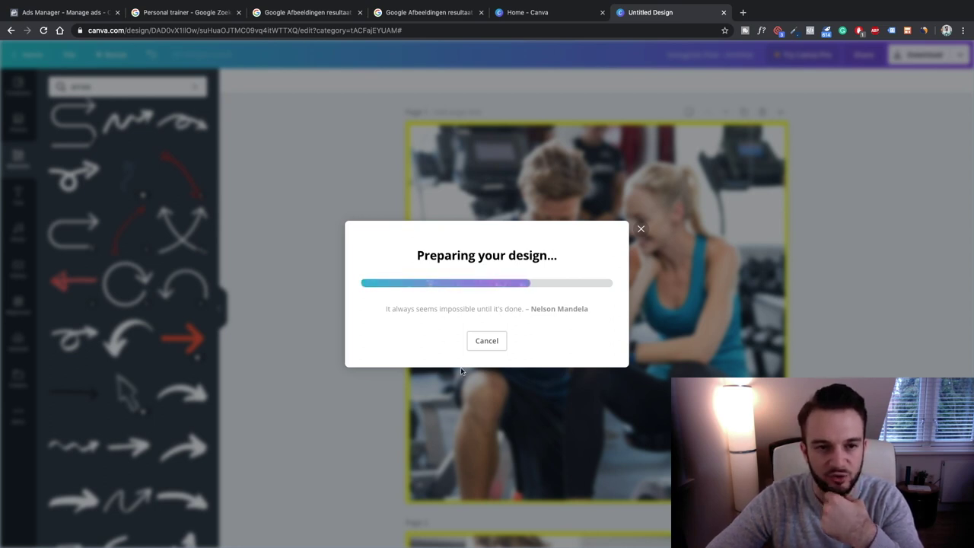
Step: Switch to Facebook Ads Manager and open the image selection for the single-image ad's media
left_click(79, 14)
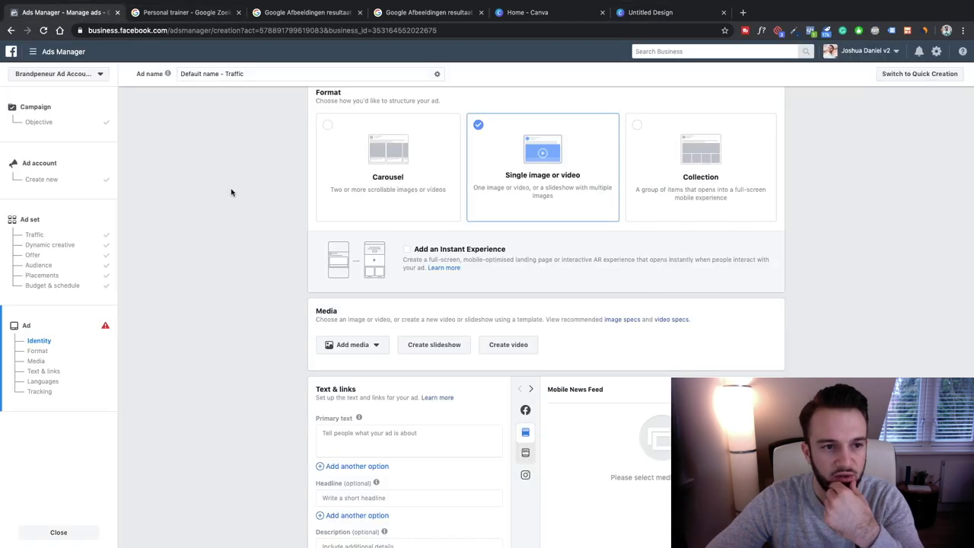
scroll(319, 250, "down", 3)
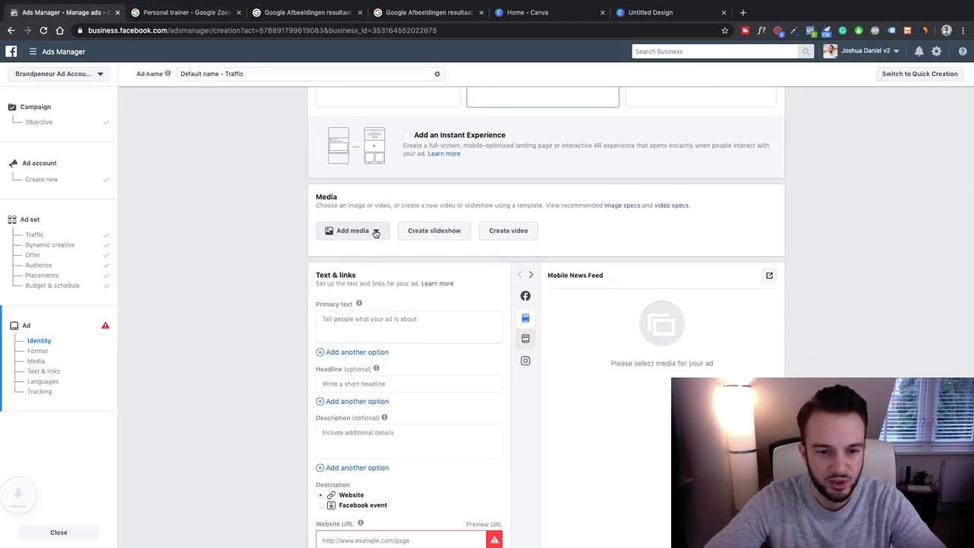
left_click(373, 231)
left_click(342, 252)
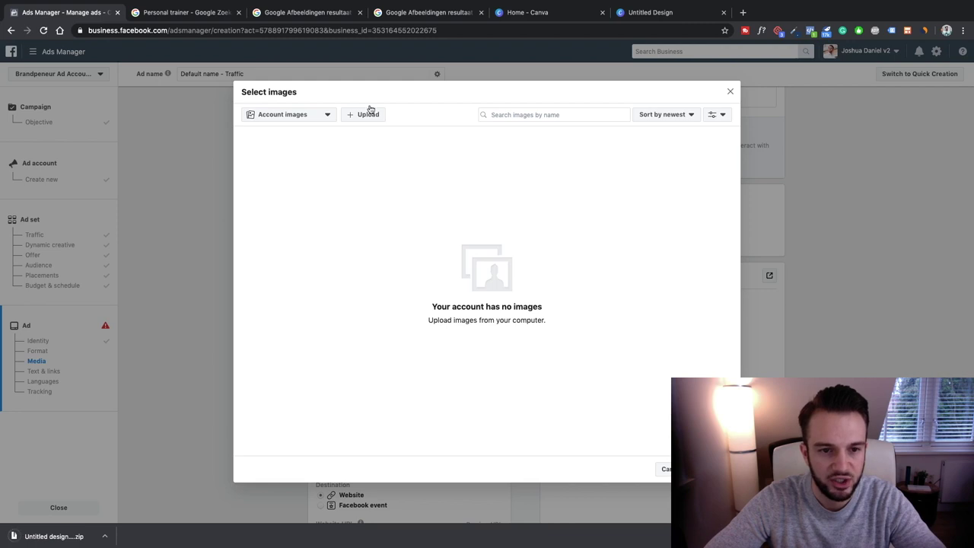
left_click(365, 116)
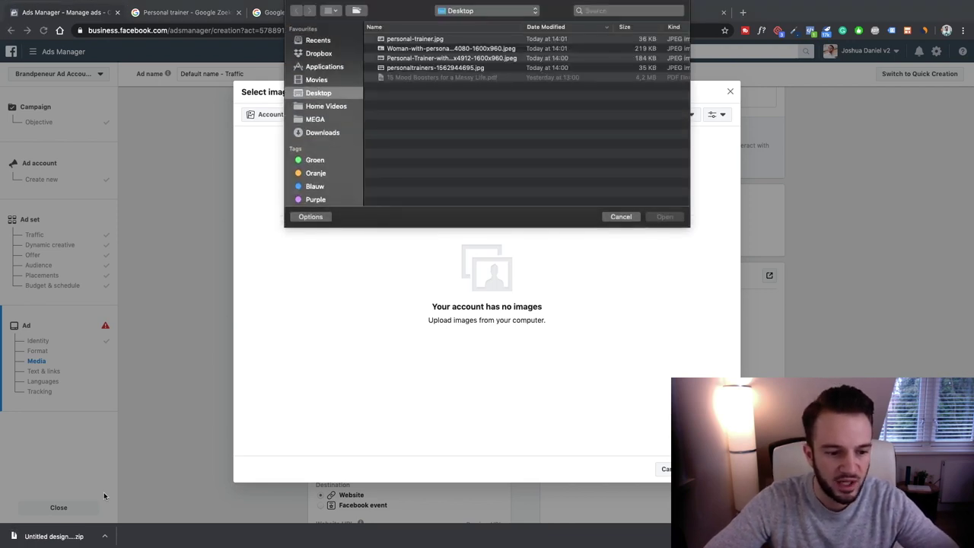
left_click(321, 134)
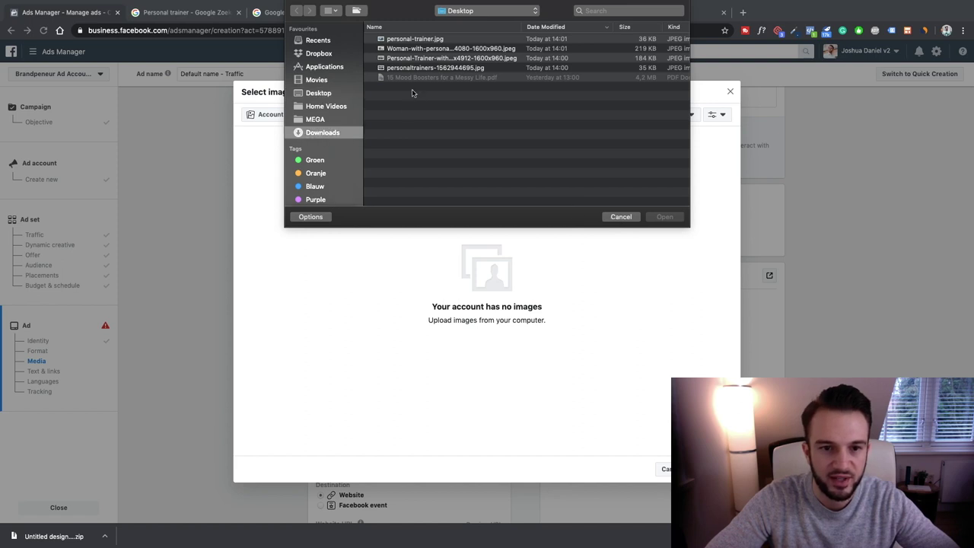
right_click(410, 40)
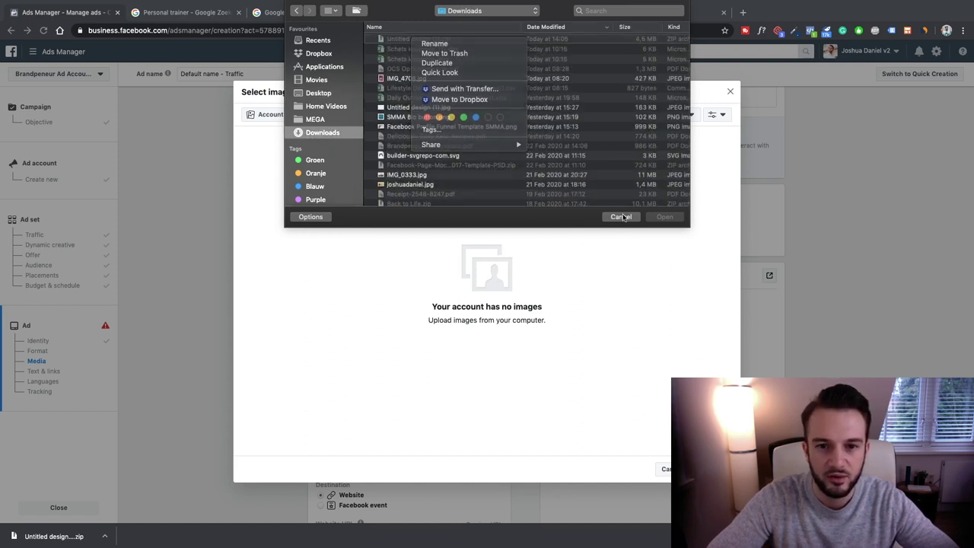
left_click(623, 217)
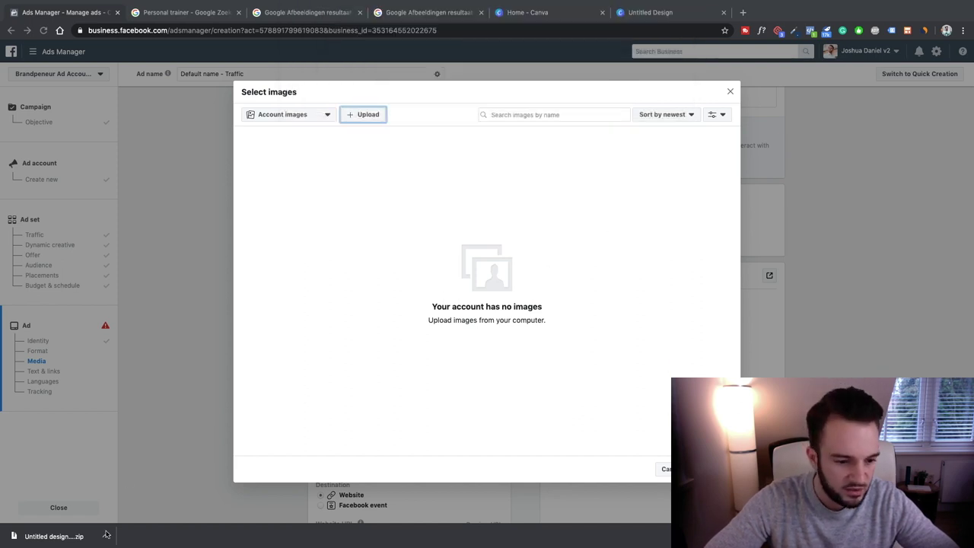
Step: Extract the downloaded zip and add 1.png, 2.png, 3.png and 4.png from the Untitled design (1) folder as the ad images
left_click(106, 535)
left_click(119, 522)
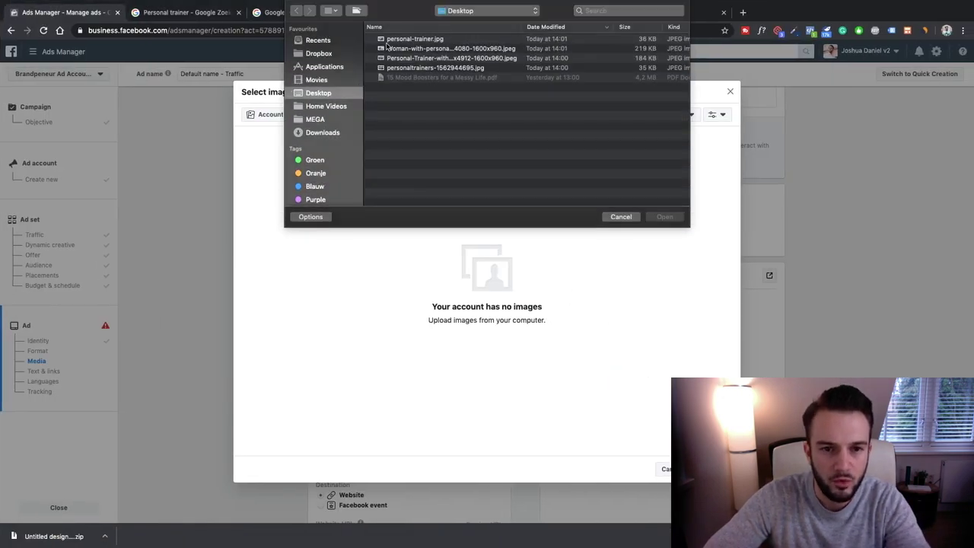
left_click(324, 134)
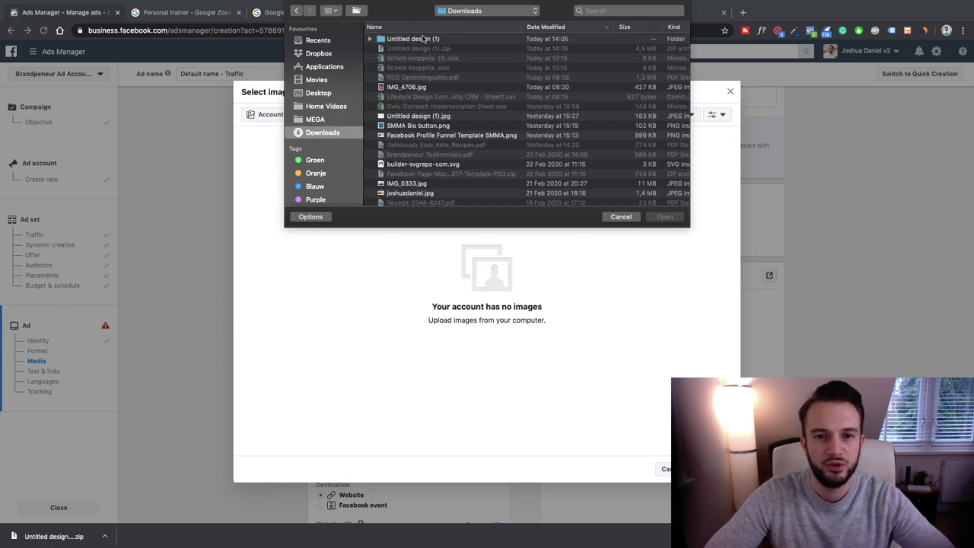
left_click(425, 39)
key("Return")
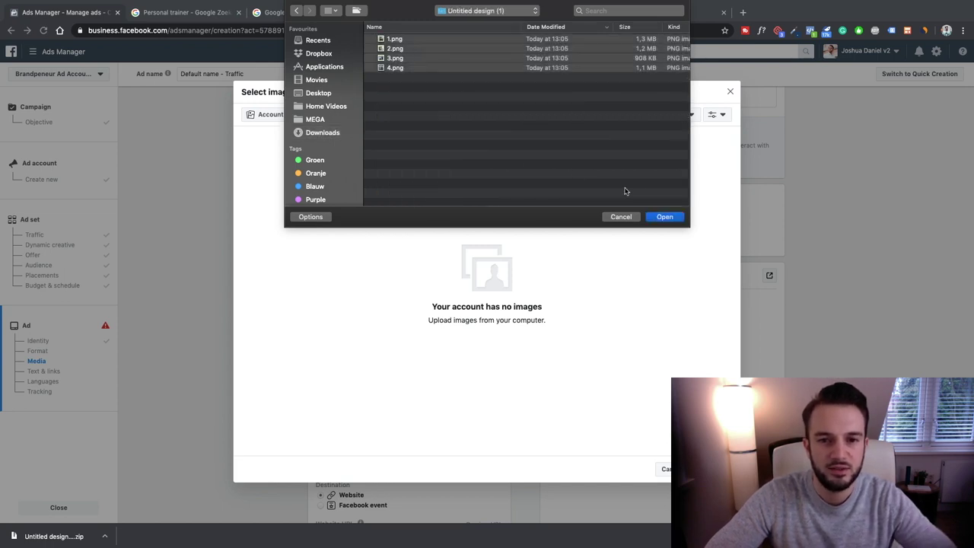
left_click(669, 220)
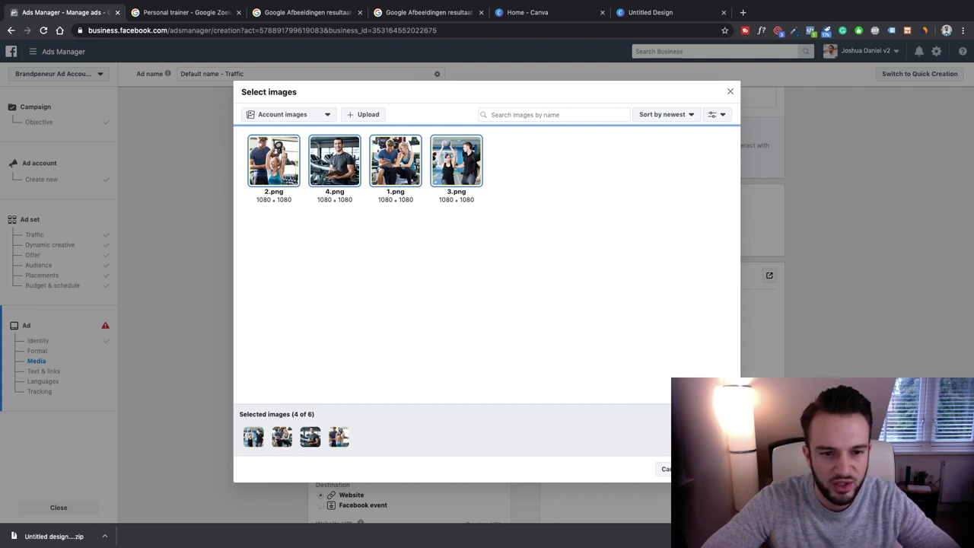
left_click(712, 469)
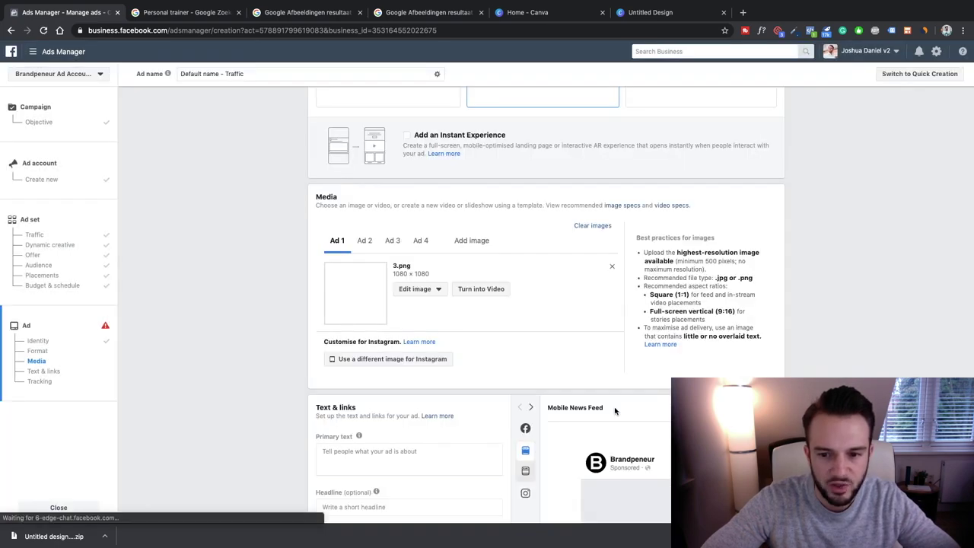
Step: Write the ad's primary text as "Are You A Personal Trainer Trying To Figure Out How To Get More Clients"
scroll(515, 361, "down", 3)
scroll(515, 361, "down", 2)
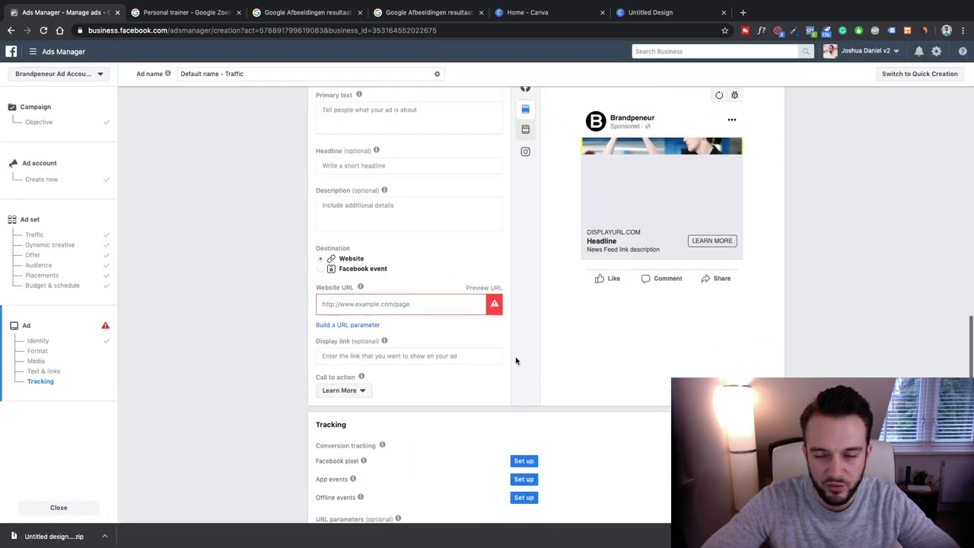
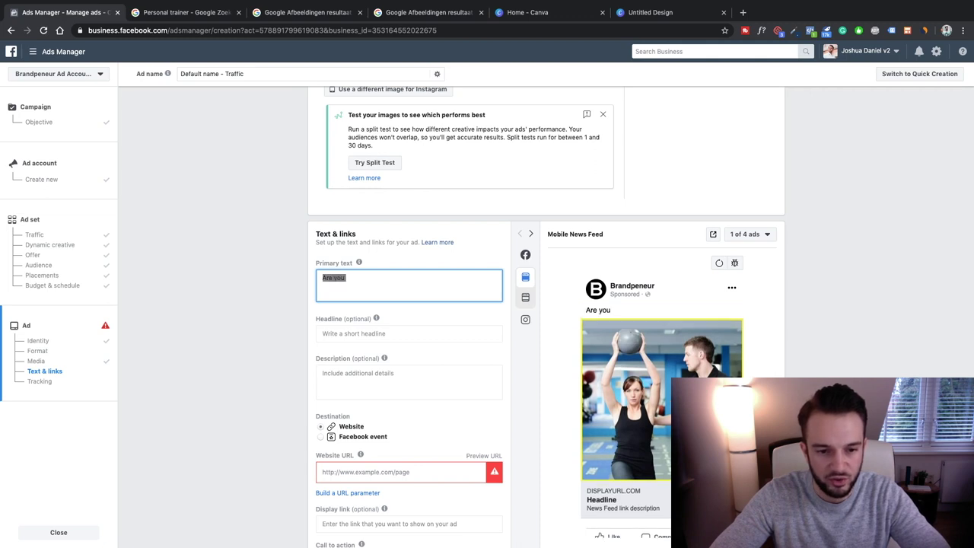
type("A Pe")
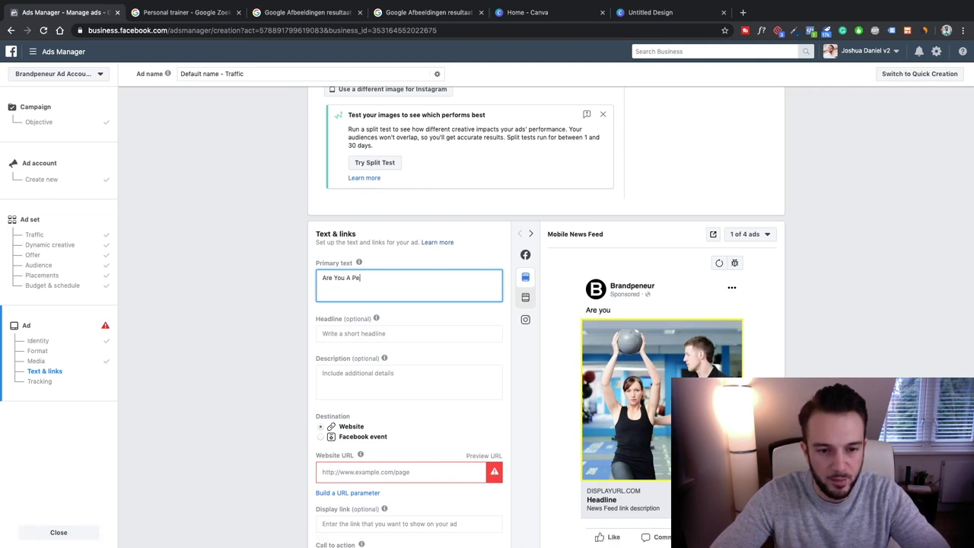
type("rsonal Trainer")
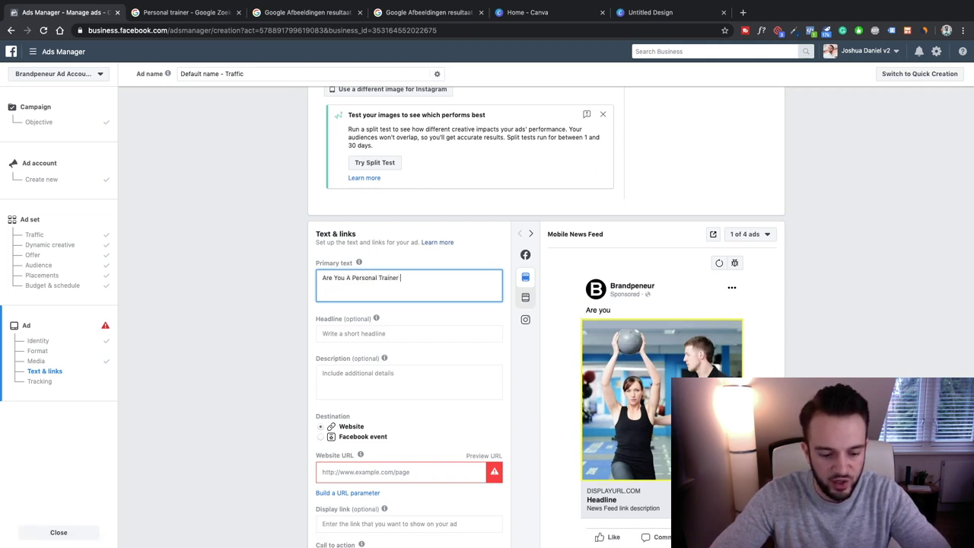
type(" Trying")
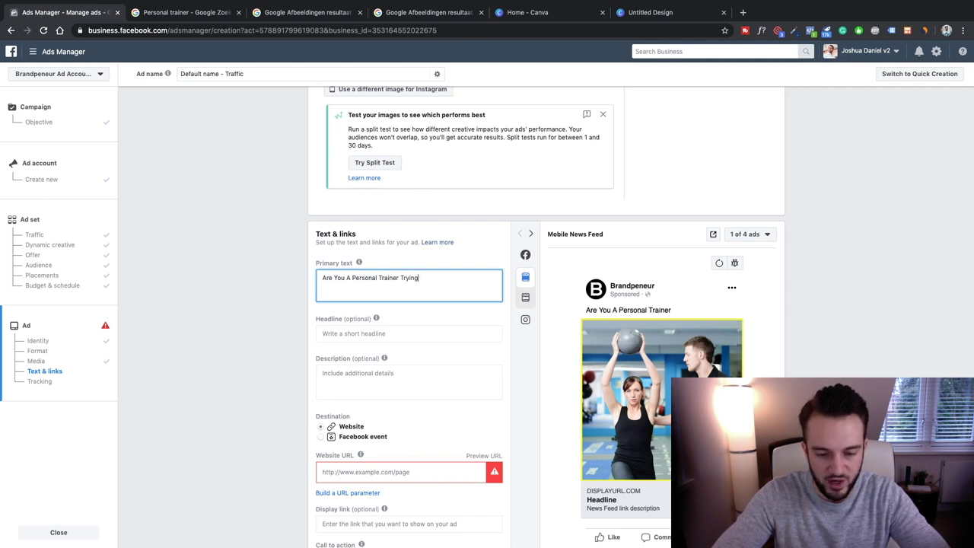
type(" To Figure Ouut")
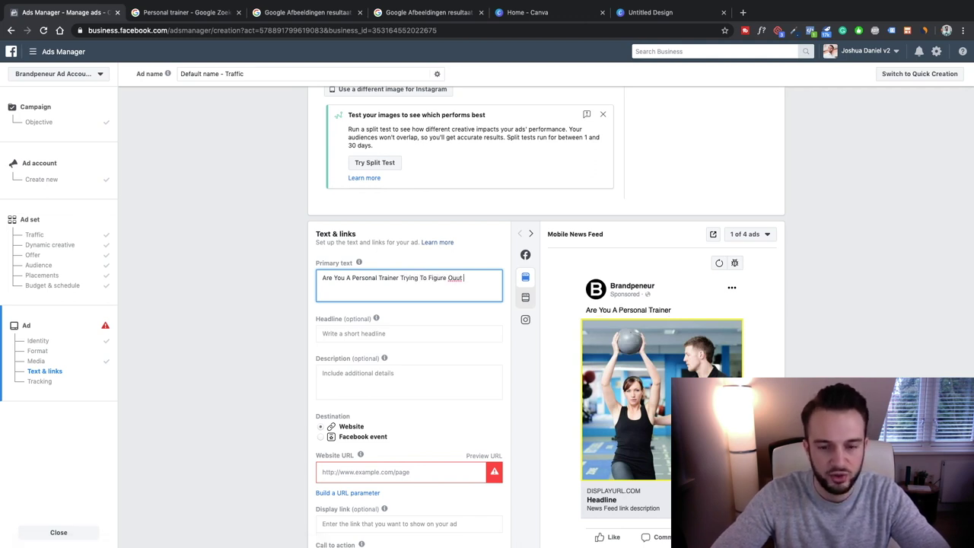
key("BackSpace")
key("BackSpace")
type("t How To Get P")
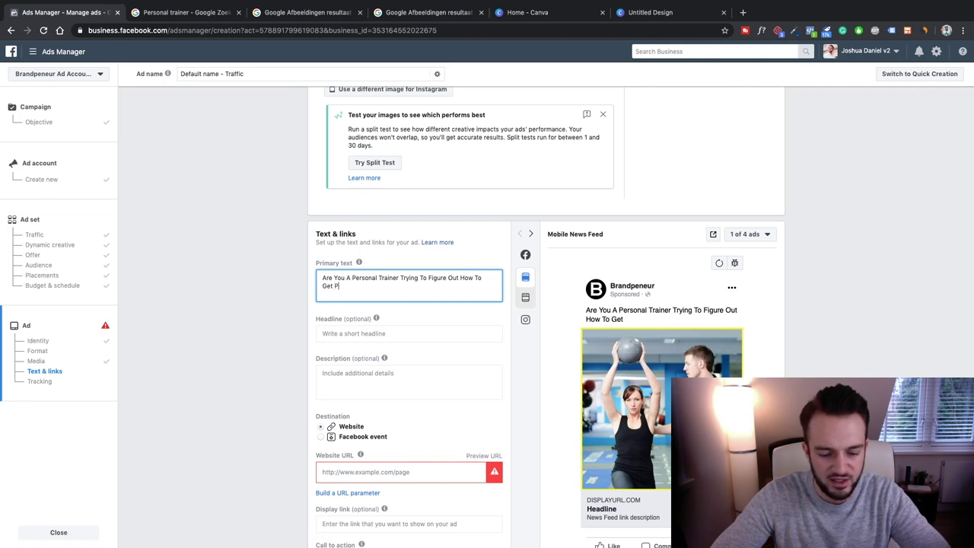
key("BackSpace")
type("More Clients")
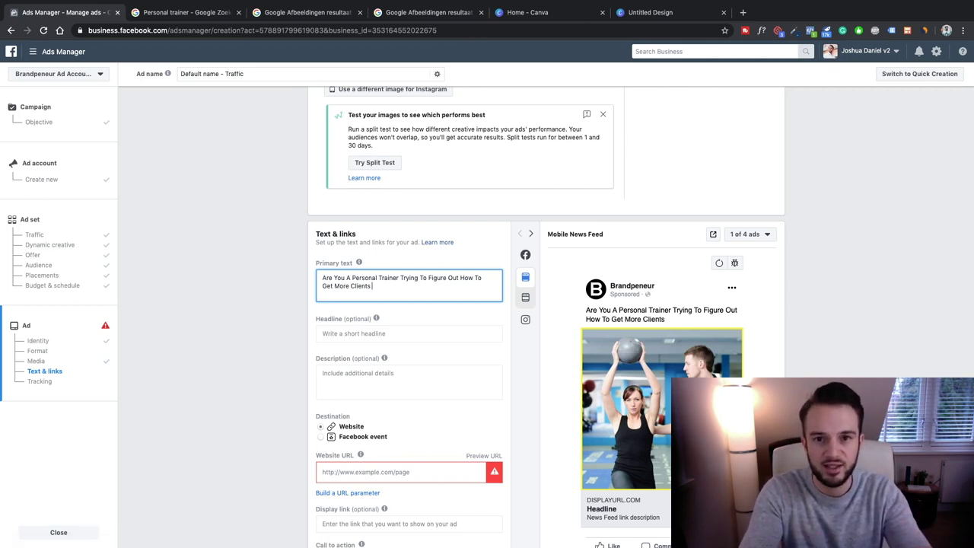
Step: Complete the primary text's question with "Without Spending All Your Time Behind A Laptop?"
type(" Wihtout")
key("BackSpace")
key("BackSpace")
key("BackSpace")
key("BackSpace")
type("thout")
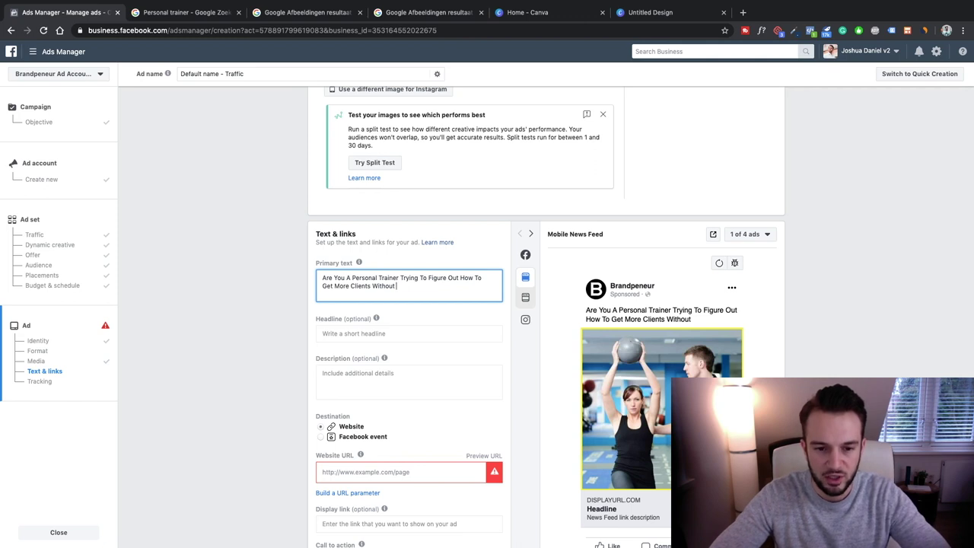
type("Spend")
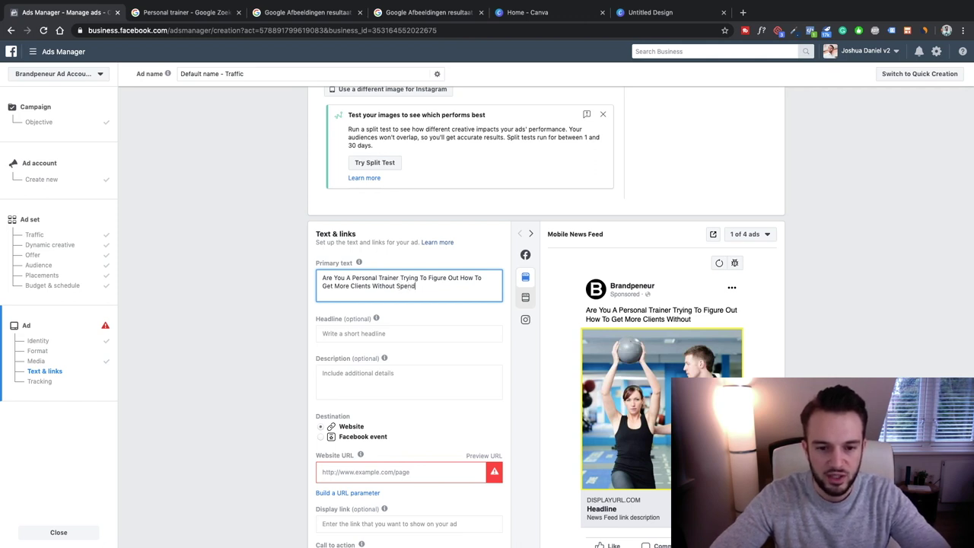
type("ing All Your Time ")
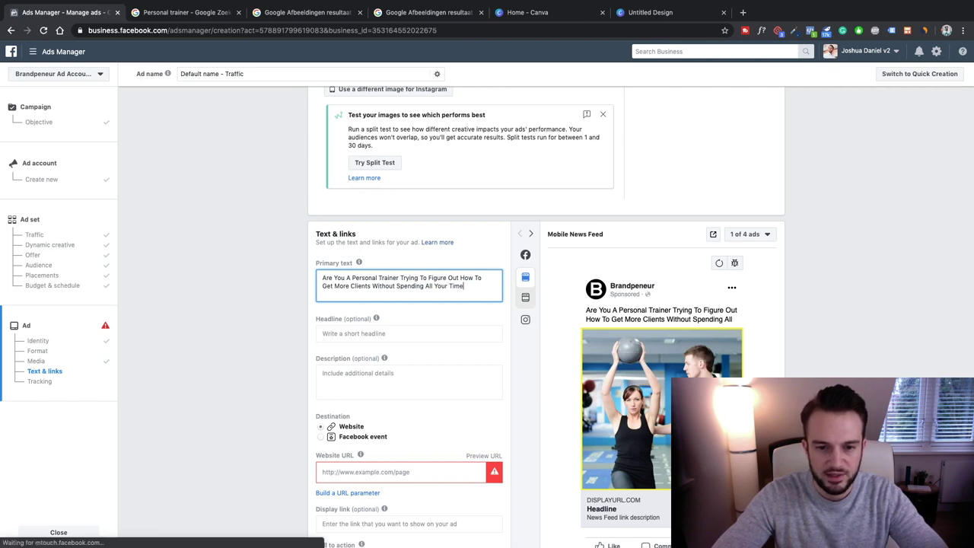
type("Behind A Laptop")
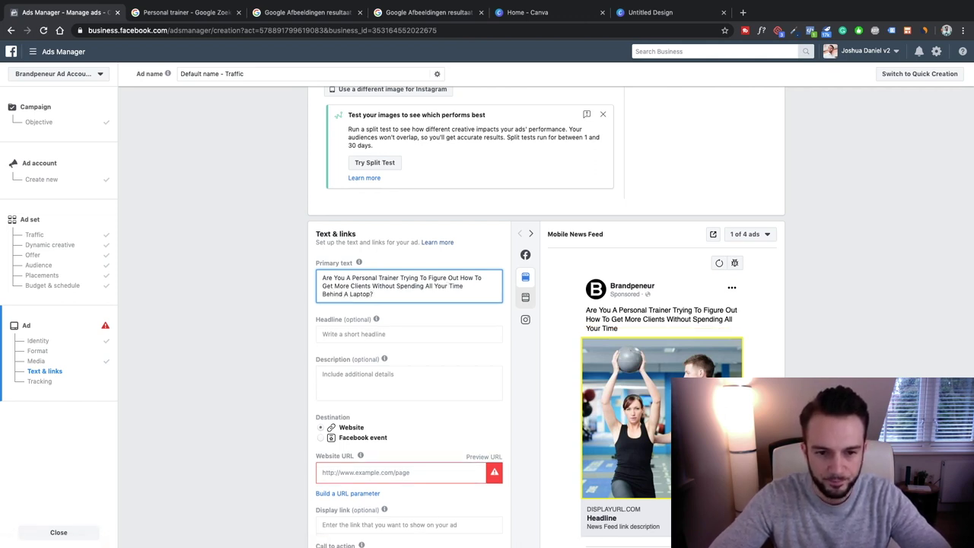
type("?")
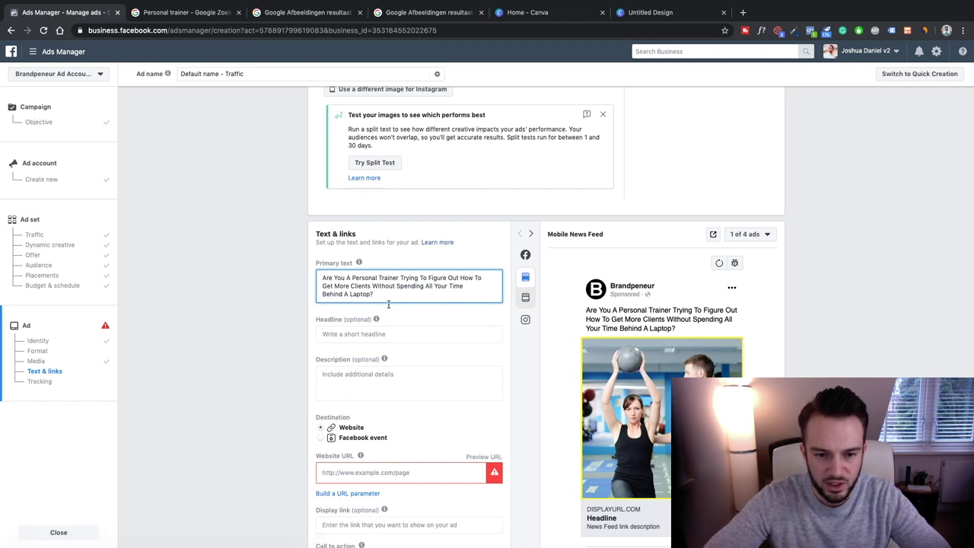
Step: Add a new line to the primary text reading "Click below to schedule a free consultation call"
key("Return")
type("CL")
key("BackSpace")
type("lick below to")
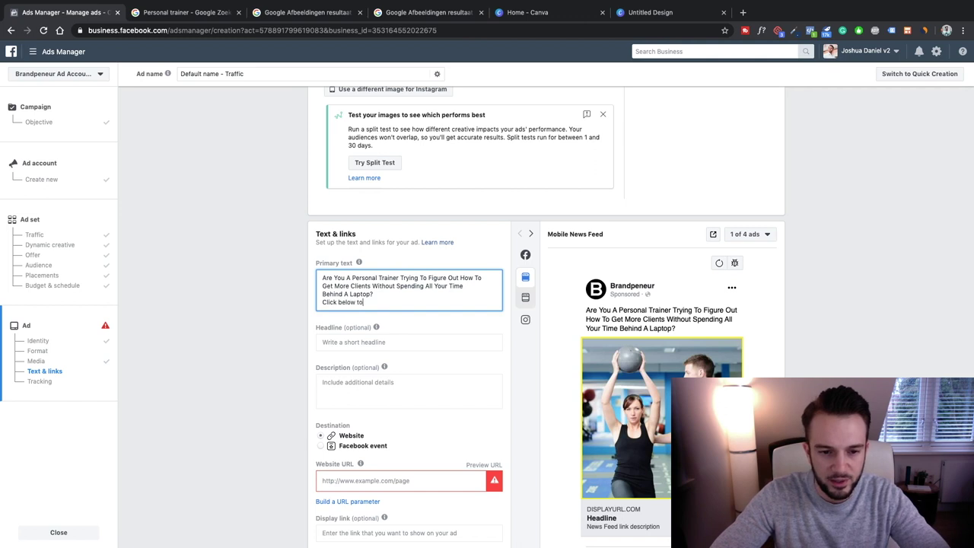
type(" schedule a")
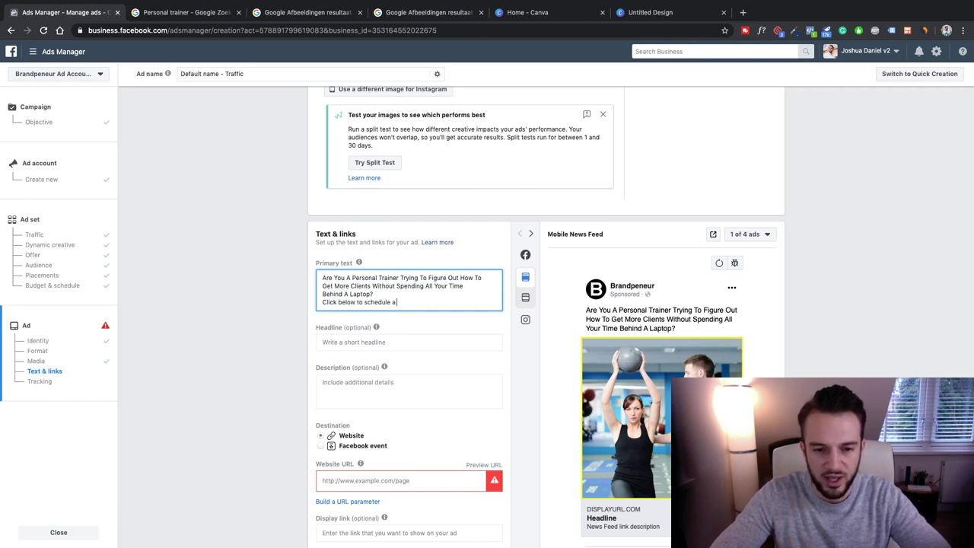
type(" free consultation call")
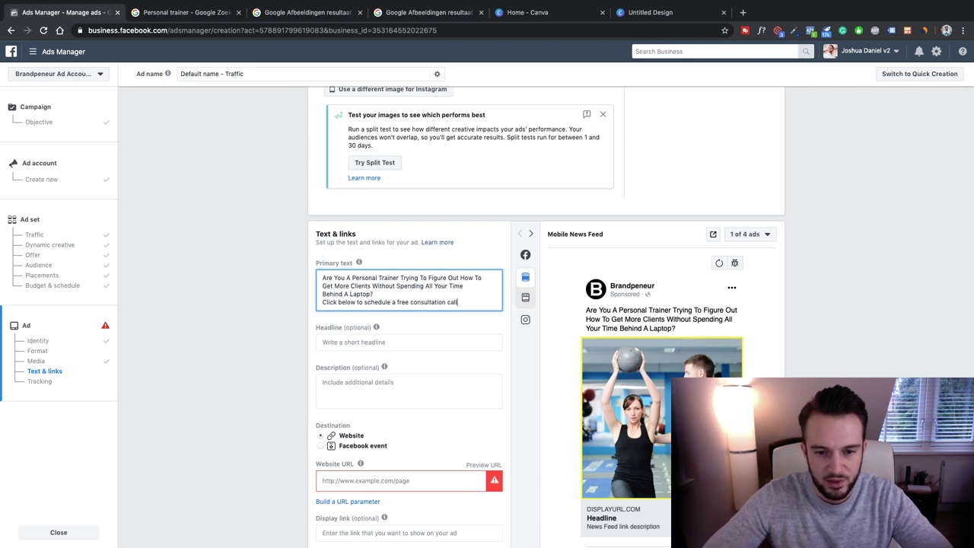
Step: Turn on dynamic creative for the ad set and accept keeping only the Default name - Traffic ad
left_click(418, 335)
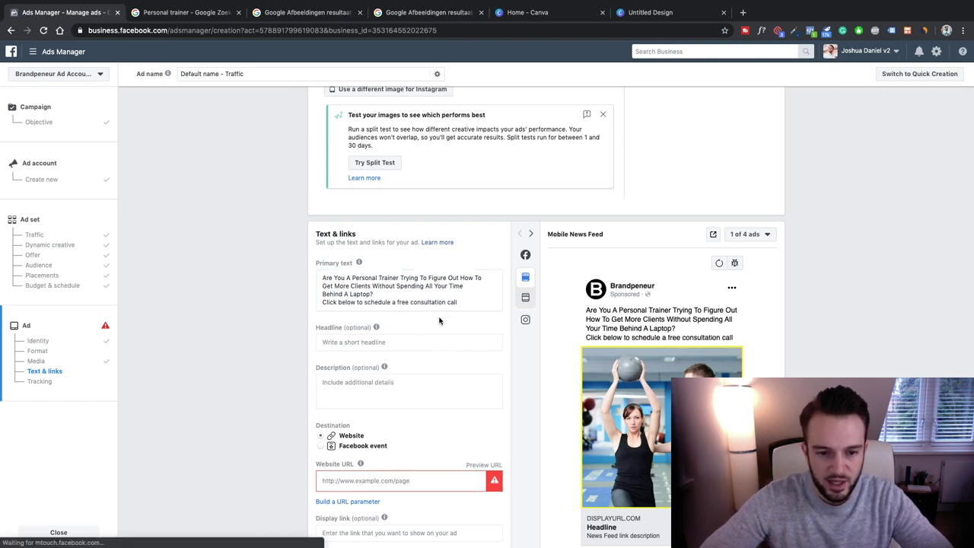
scroll(439, 347, "down", 5)
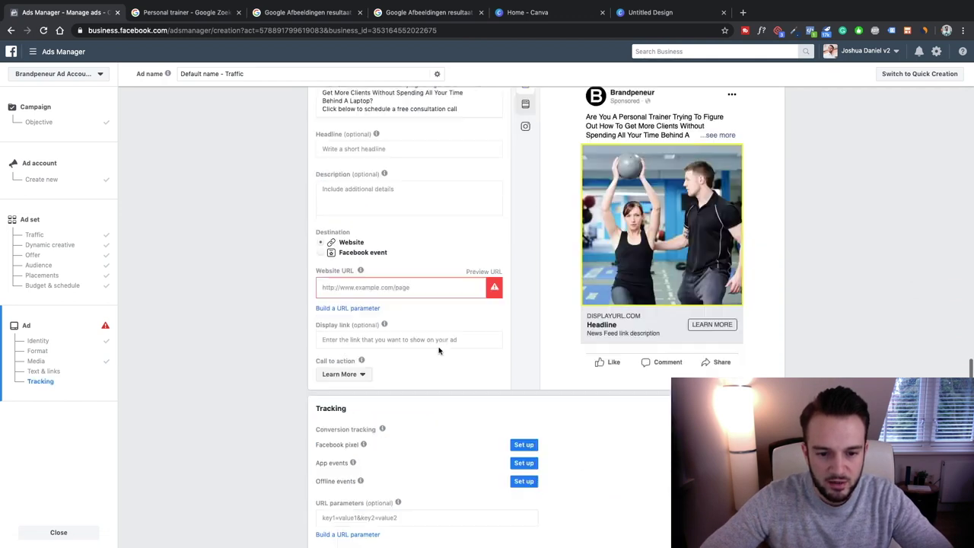
scroll(438, 351, "up", 8)
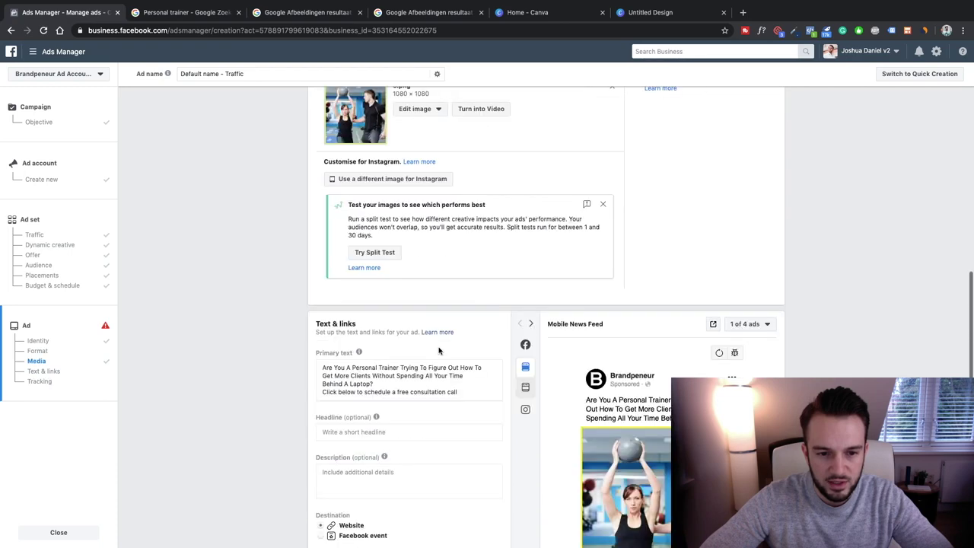
scroll(439, 350, "up", 8)
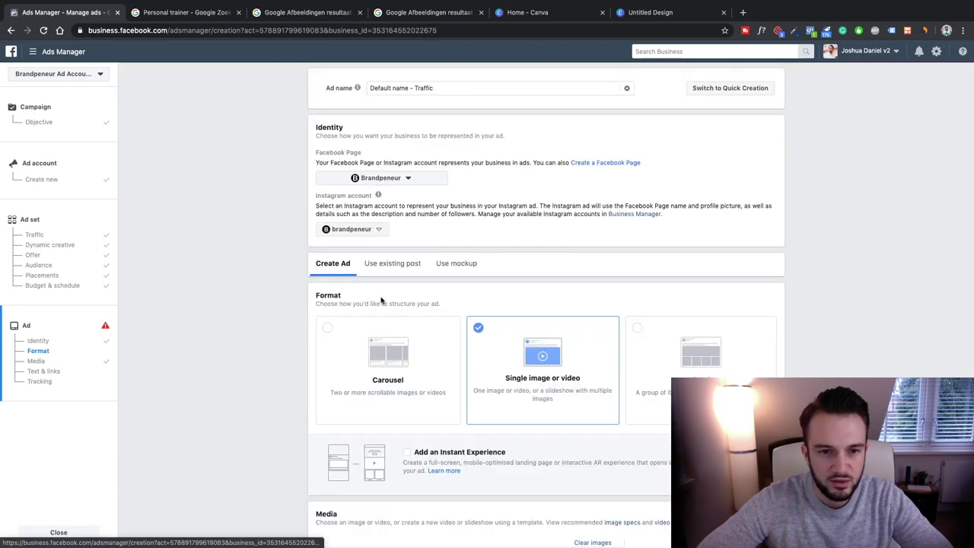
left_click(54, 245)
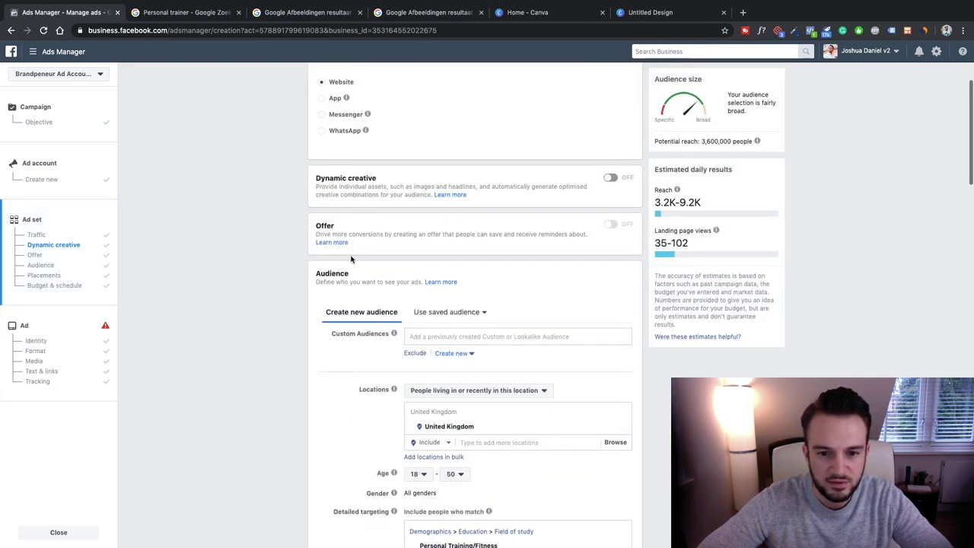
left_click(612, 105)
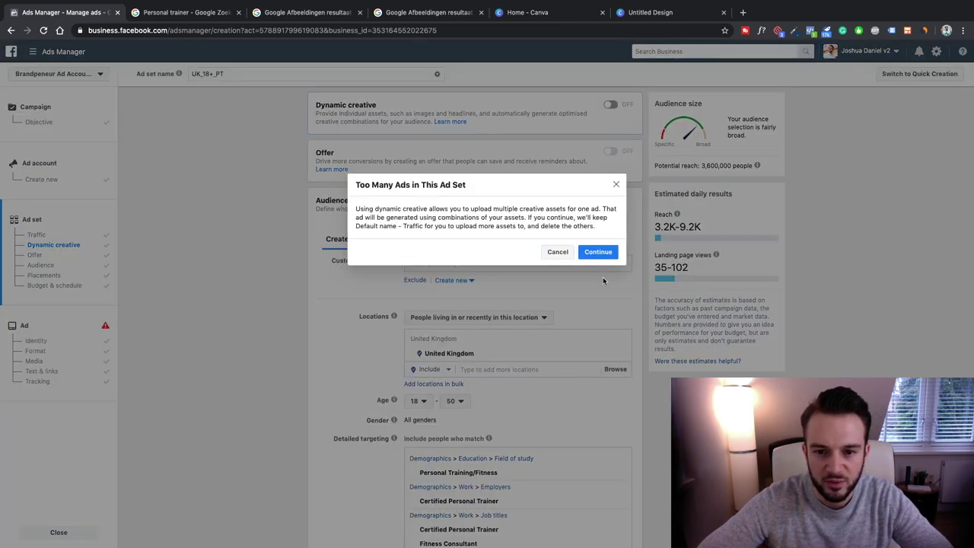
left_click(597, 252)
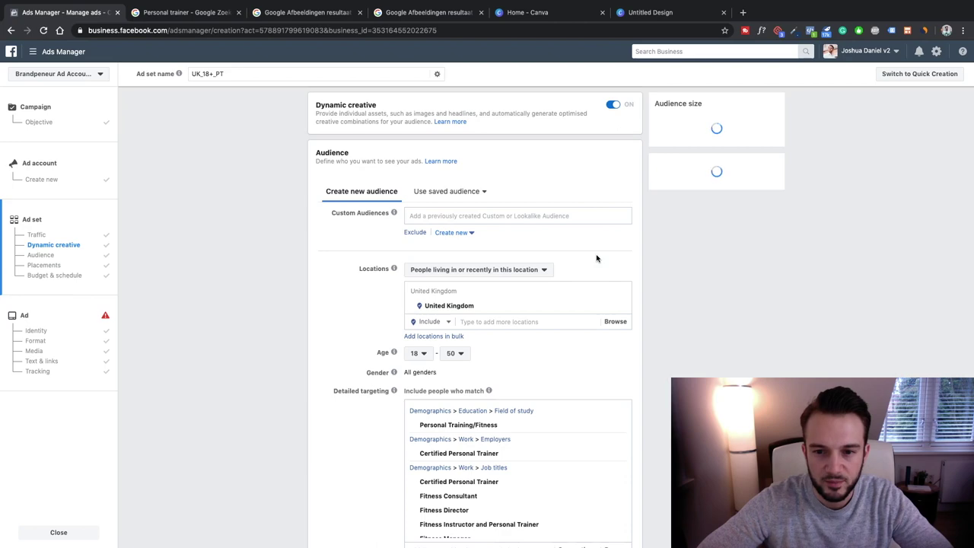
Step: Add the account images 2.png, 4.png and 1.png to the ad's media alongside 3.png
left_click(37, 331)
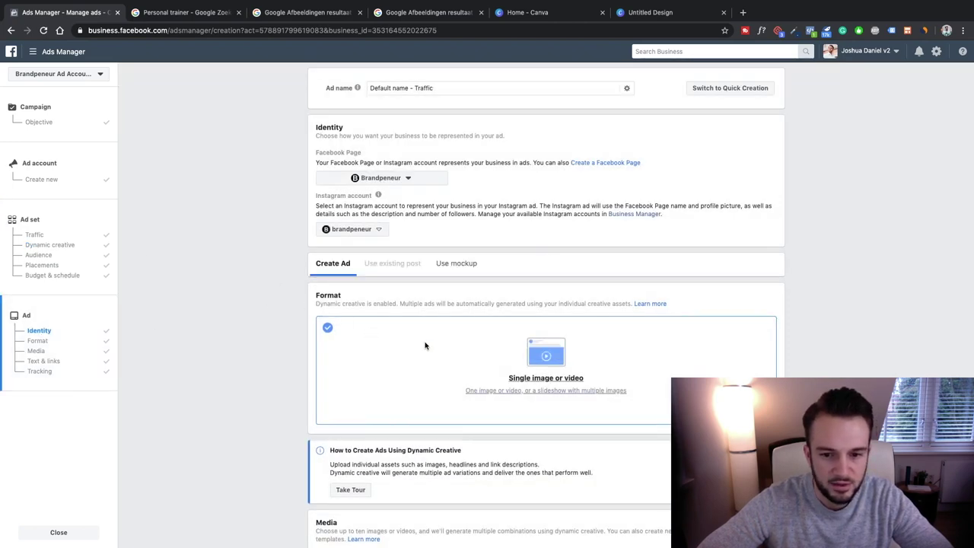
scroll(244, 353, "down", 6)
scroll(251, 349, "up", 3)
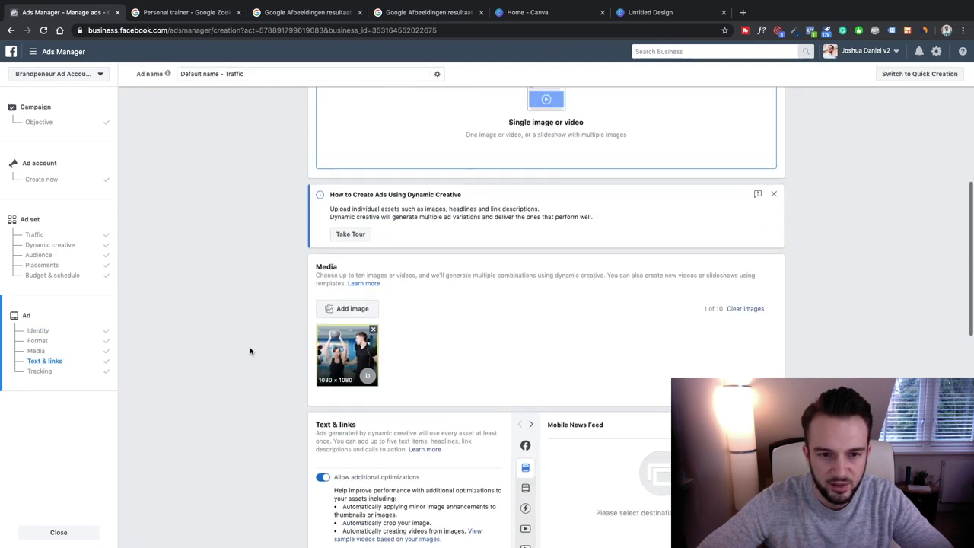
left_click(346, 342)
left_click(289, 179)
left_click(330, 174)
left_click(402, 178)
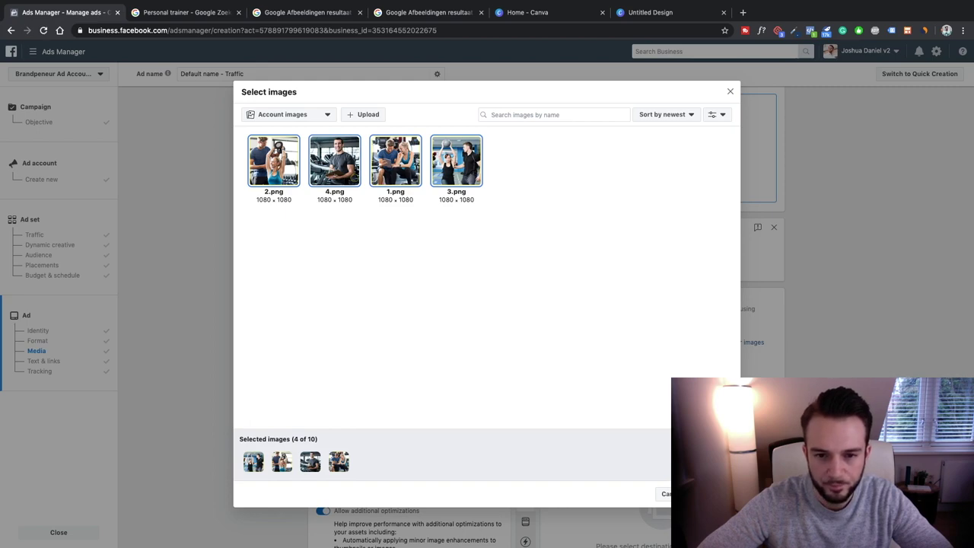
left_click(712, 494)
Step: Add a second primary text option containing a copy of the first primary text
scroll(302, 281, "down", 5)
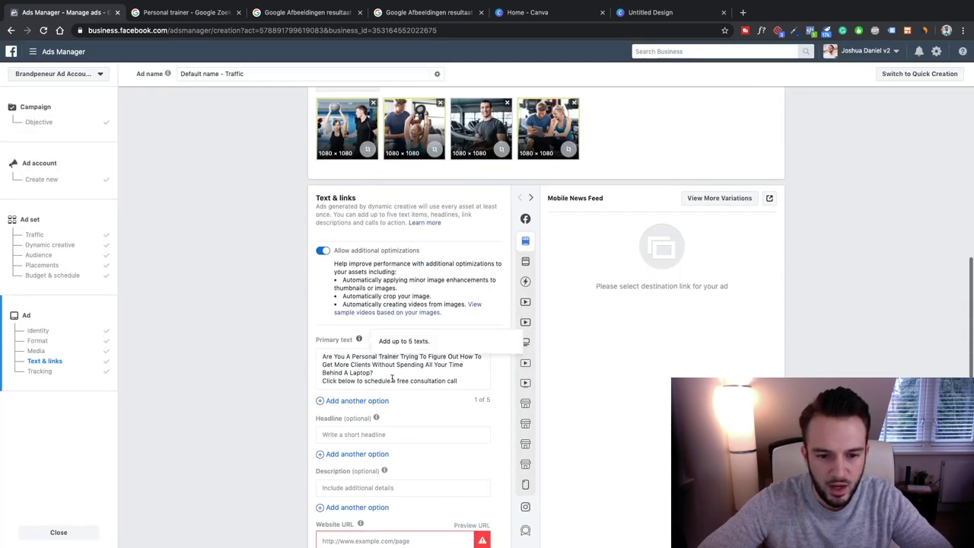
scroll(390, 378, "down", 1)
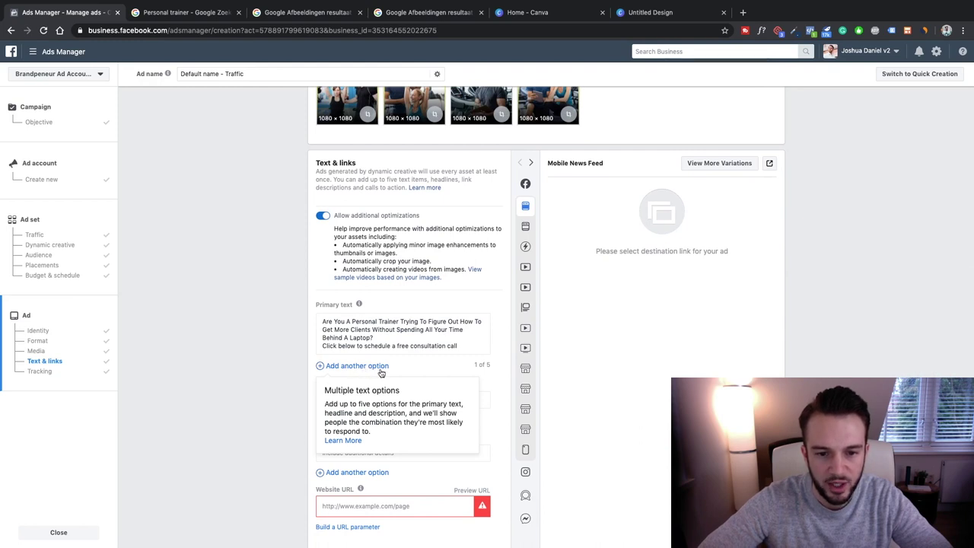
scroll(338, 322, "down", 1)
left_click(402, 312)
key("ctrl+a")
key("ctrl+c")
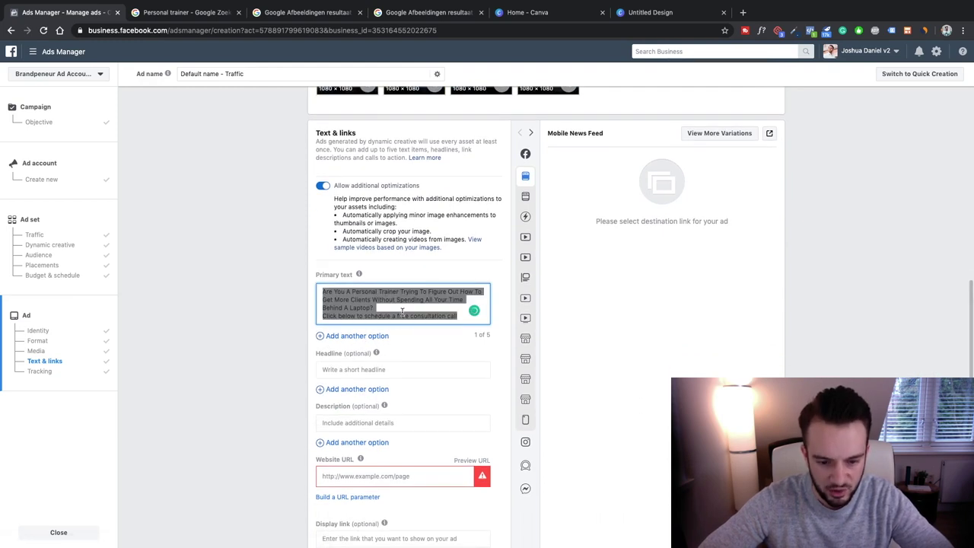
left_click(374, 341)
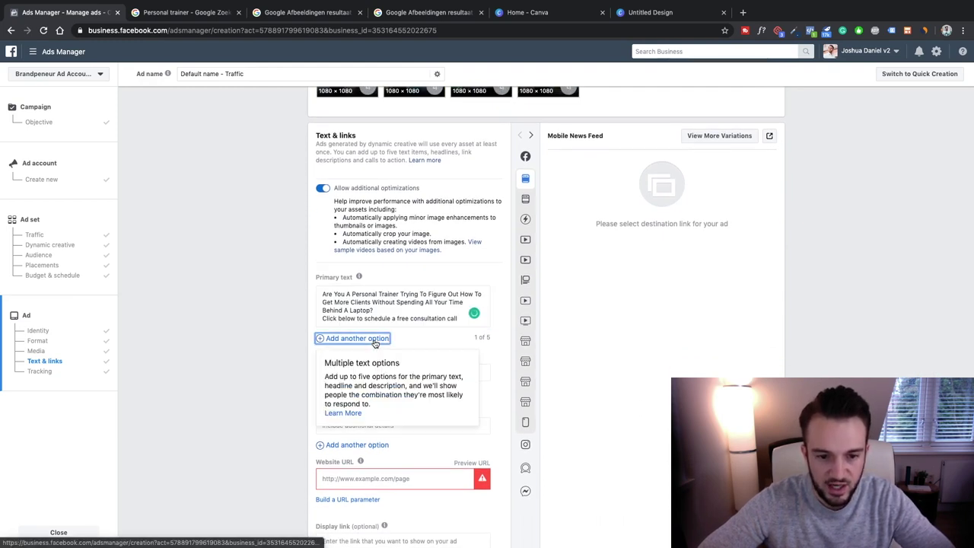
left_click(402, 342)
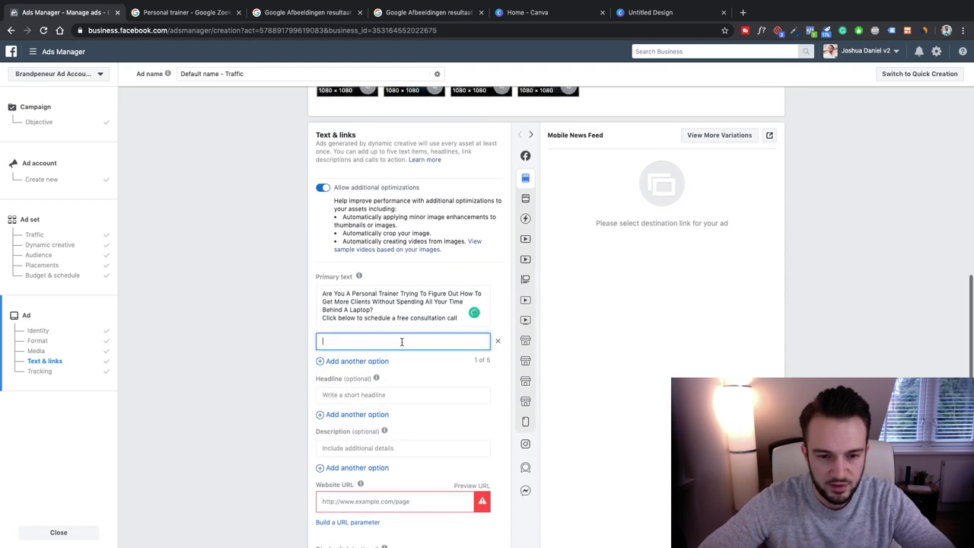
key("ctrl+v")
Step: In the second primary text, replace "Time Behind A Laptop?" with "Hard Earned Cash On Non-Performing Ads?"
double_click(328, 342)
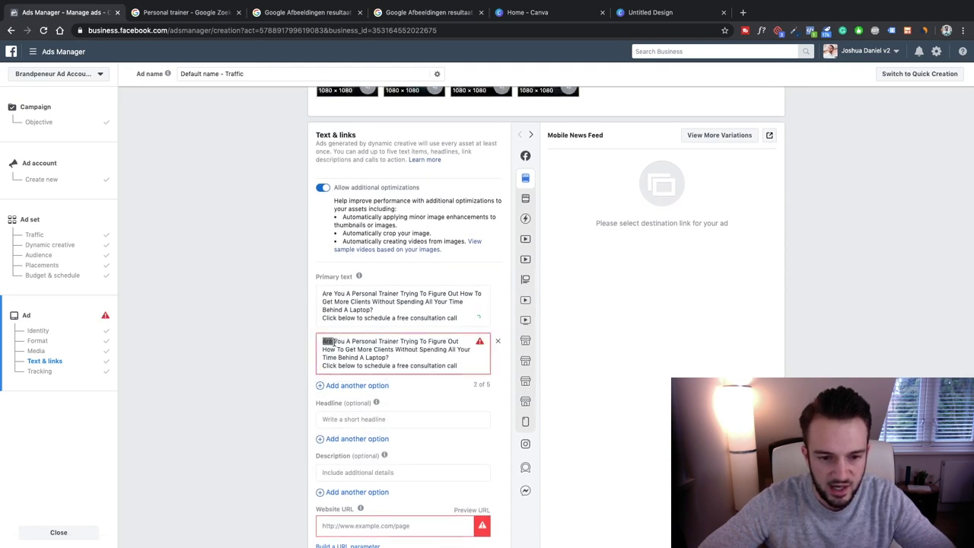
mouse_move(480, 343)
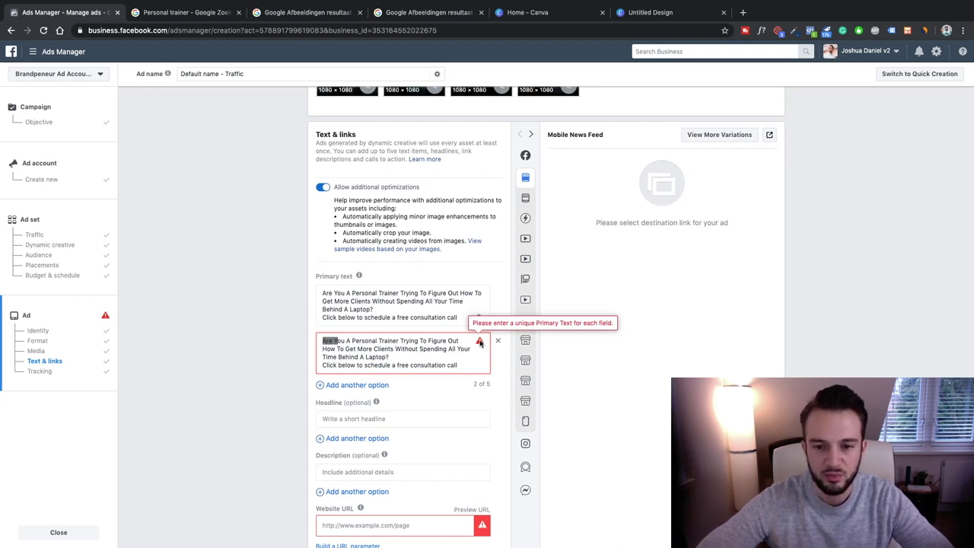
left_click(469, 355)
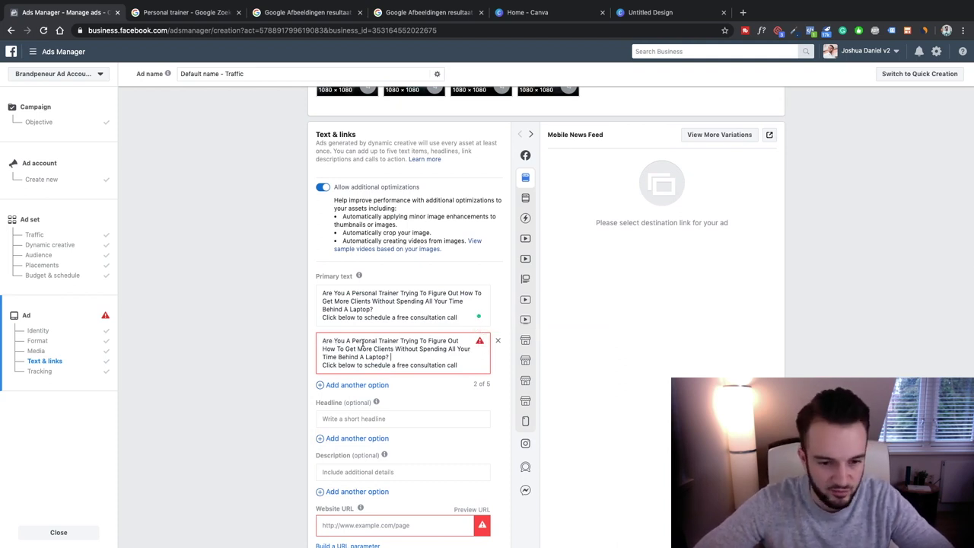
key("BackSpace")
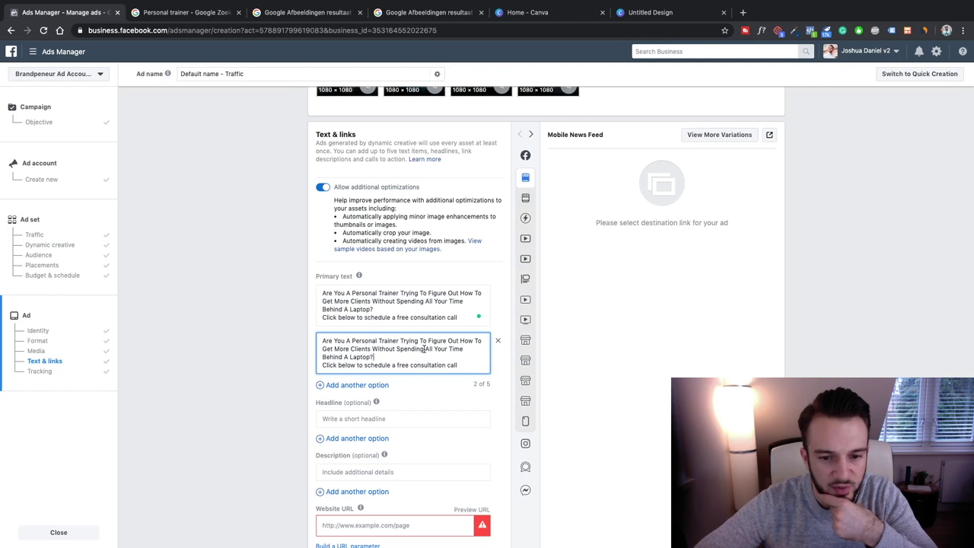
left_click_drag(450, 348, 464, 348)
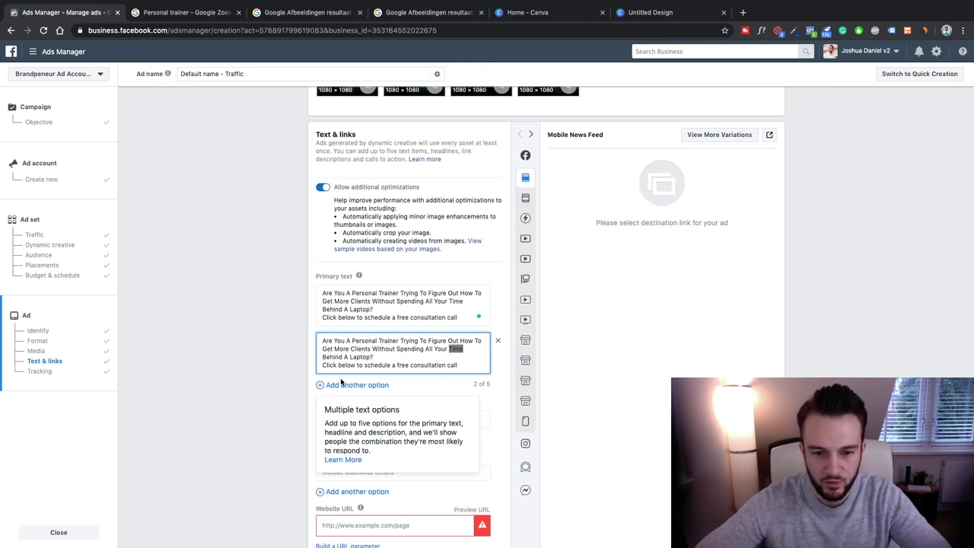
type("Hard E")
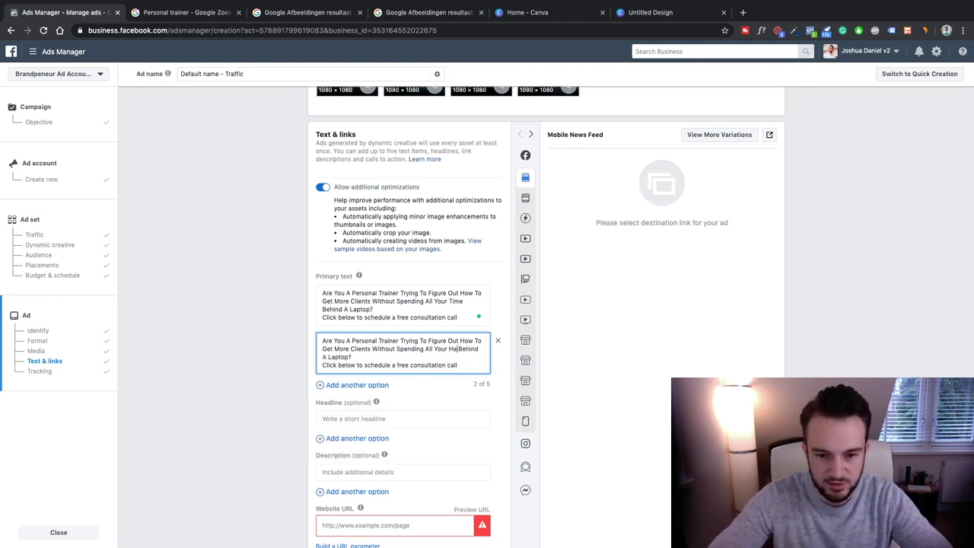
type("arned Cash")
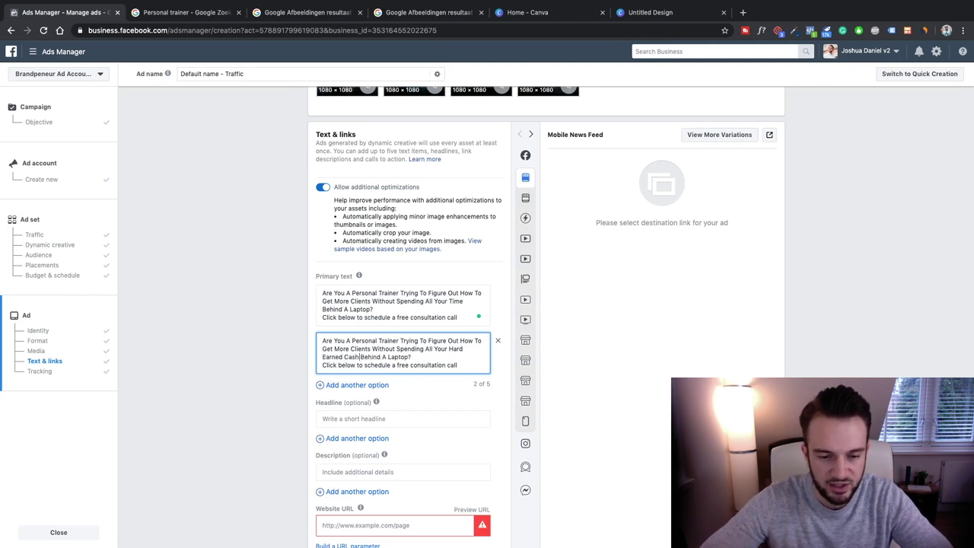
left_click_drag(373, 357, 409, 356)
type("On ")
type("?")
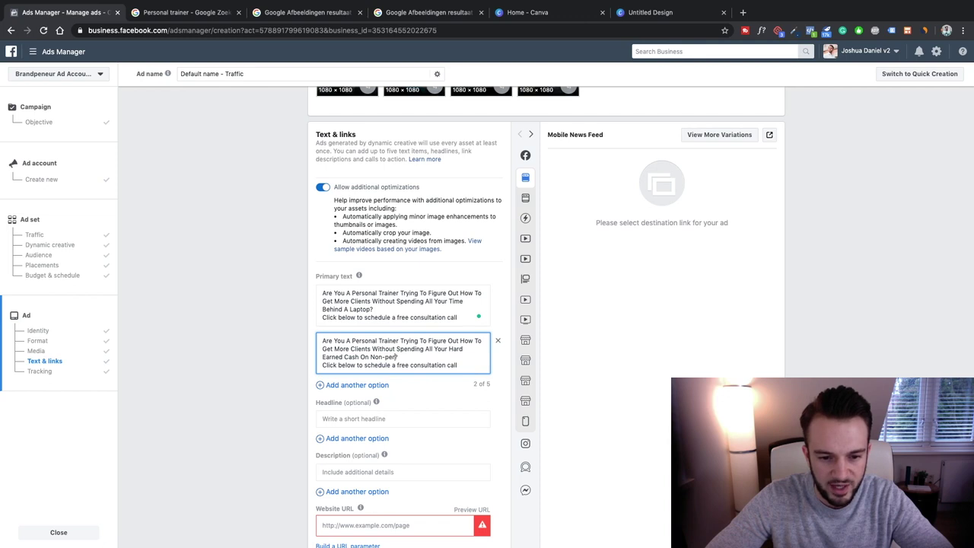
type("rming Ads?")
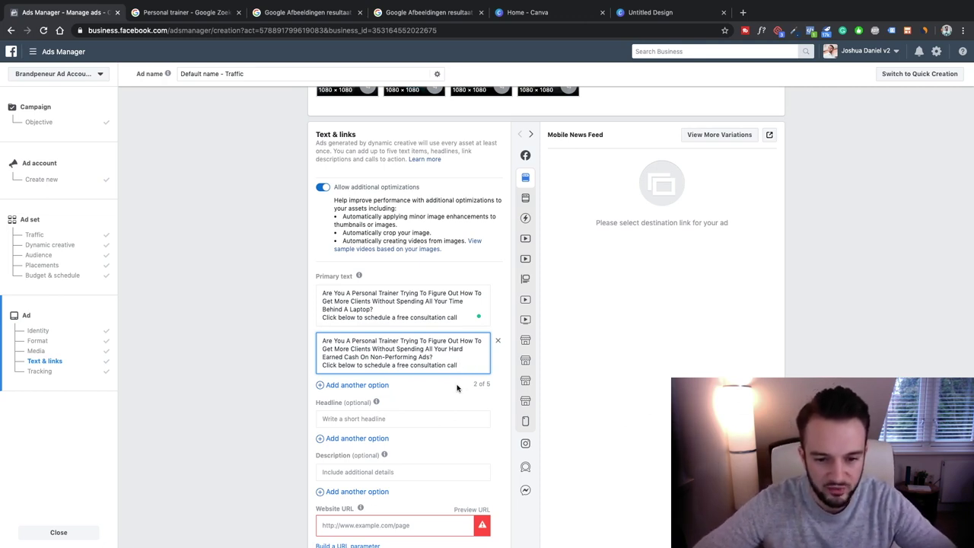
Step: Add a third primary text option containing a copy of the second primary text
key("ctrl+a")
key("ctrl+c")
mouse_move(380, 390)
key("Tab")
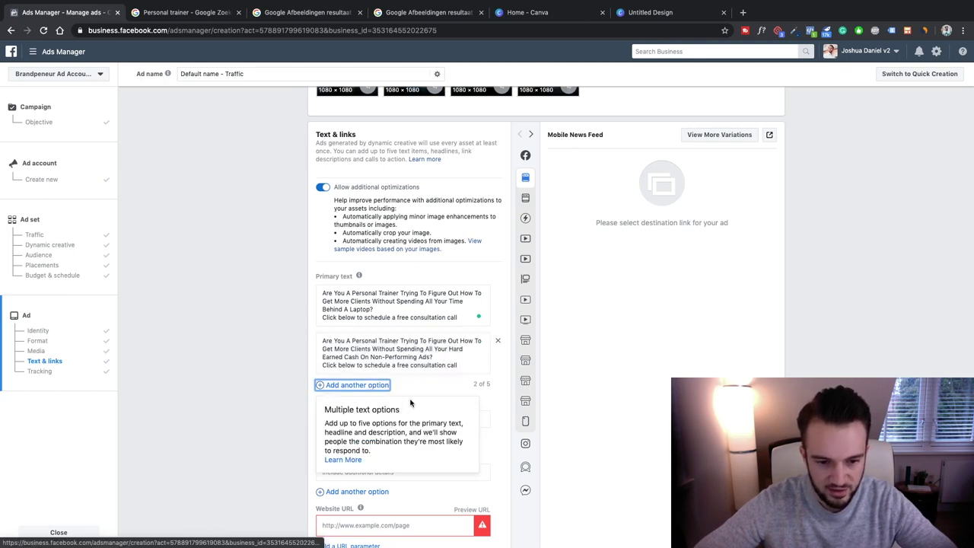
key("Return")
key("ctrl+v")
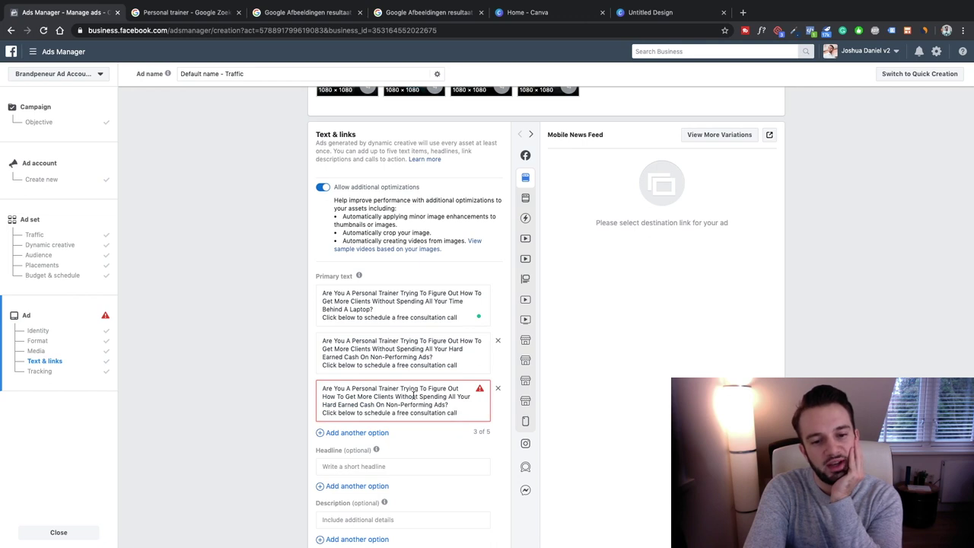
left_click_drag(401, 389, 352, 389)
type("Coach")
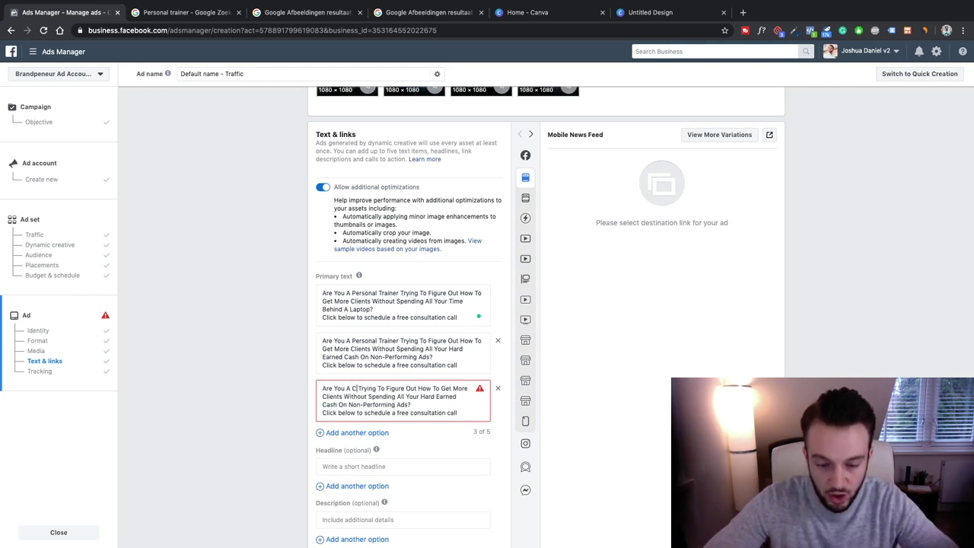
key("super+z")
key("super+z")
key("super+z")
key("super+z")
key("super+z")
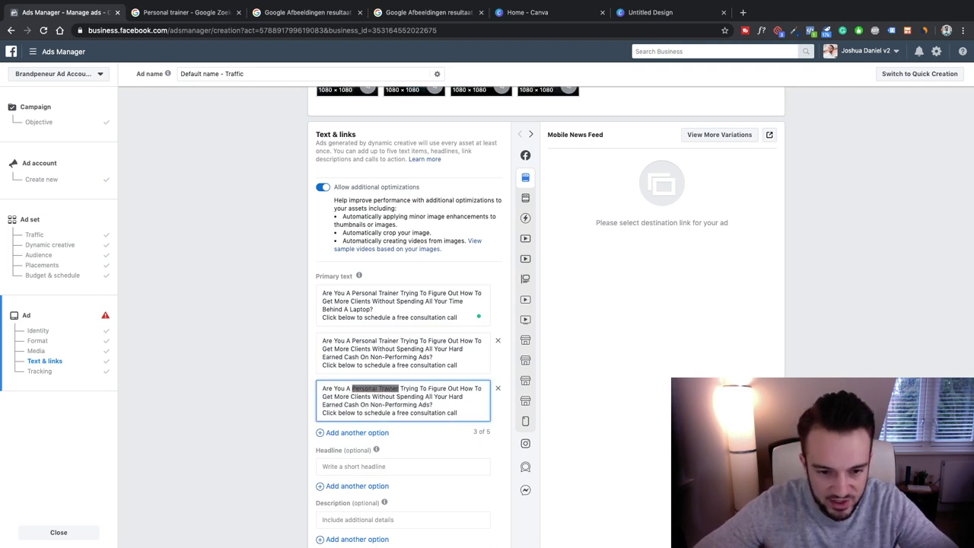
Step: In the third primary text, replace "All Your Hard Earned Cash On Non-Performing Ads?" with "Paying Your Gym"
left_click(435, 406)
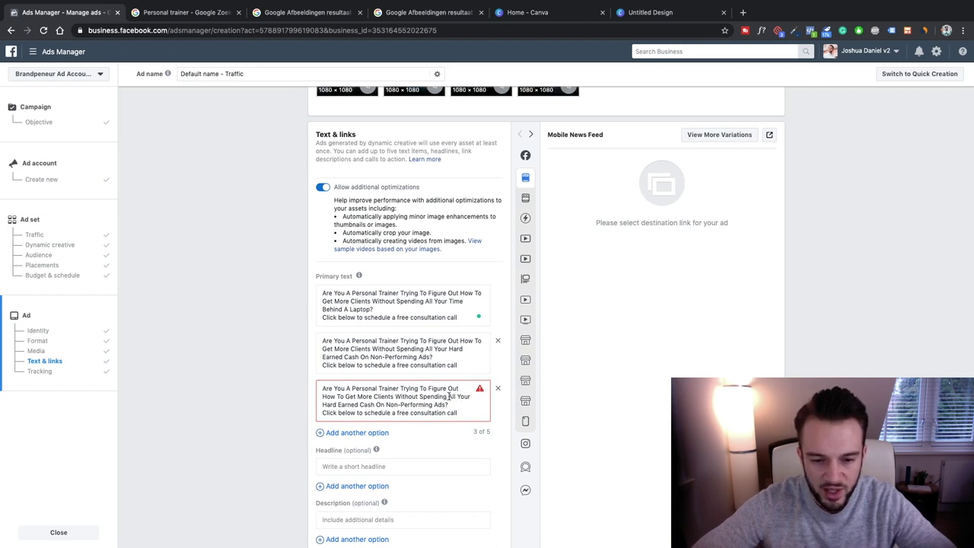
left_click_drag(449, 397, 464, 408)
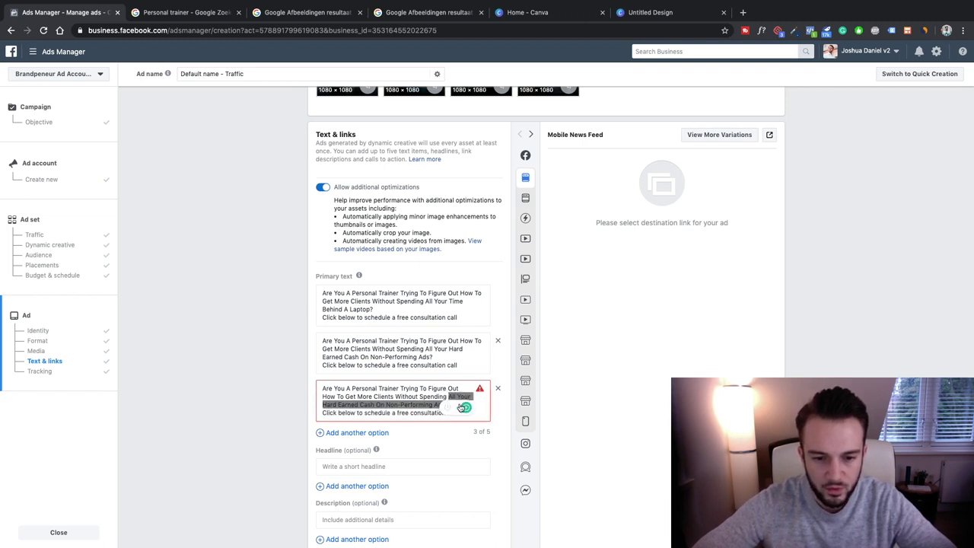
key("BackSpace")
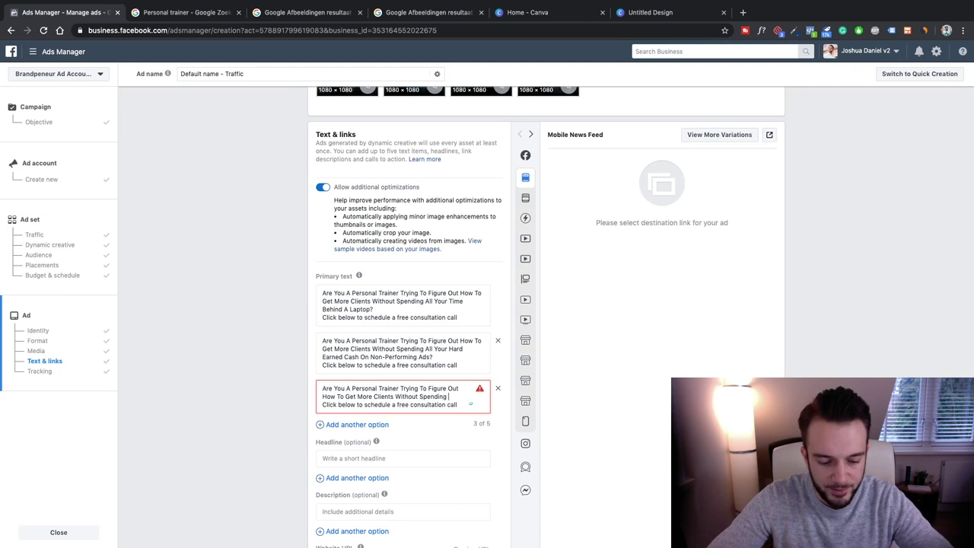
type("paying")
key("BackSpace")
key("BackSpace")
key("BackSpace")
key("BackSpace")
key("BackSpace")
key("BackSpace")
key("BackSpace")
type("Paying Your Gym")
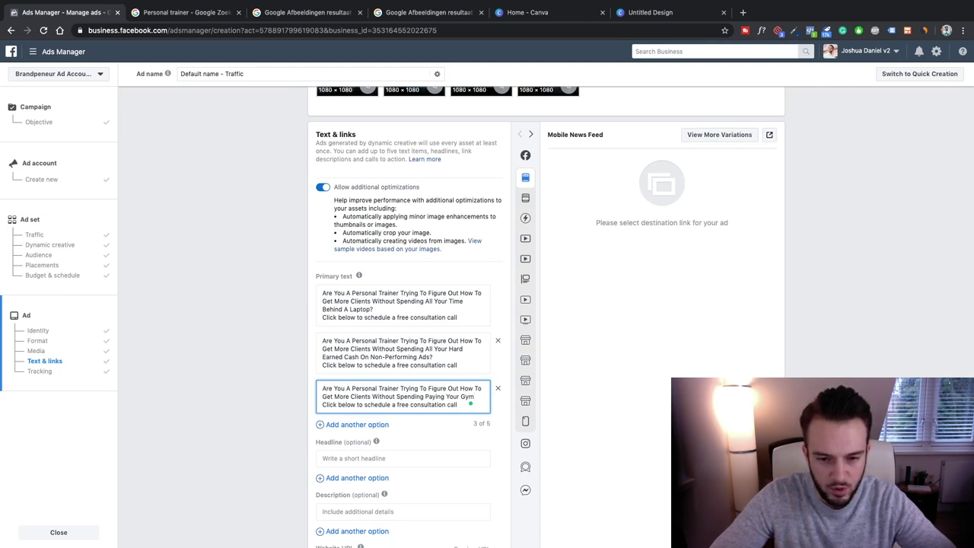
Step: Continue the third primary text after "Paying Your Gym" with "High Referral Commissions"
type("High")
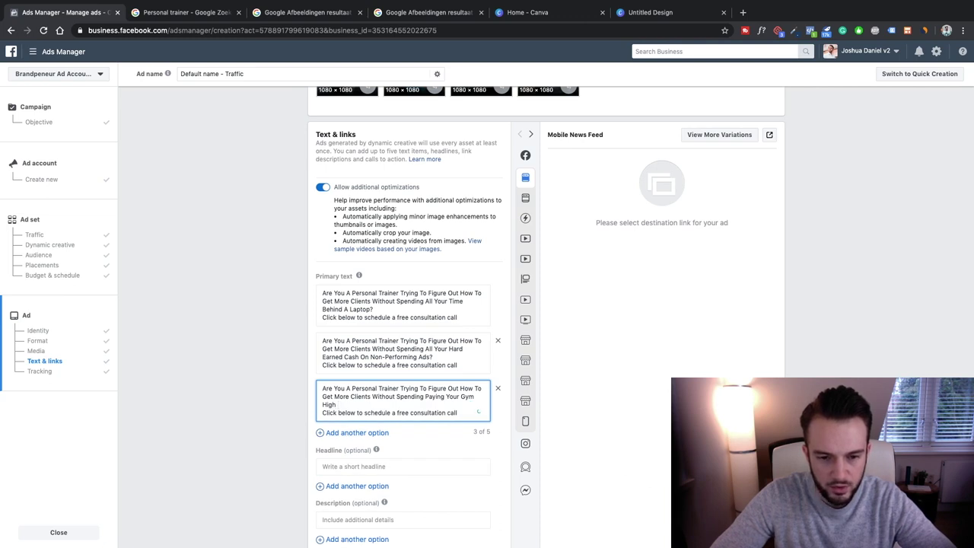
type(" Referreal C")
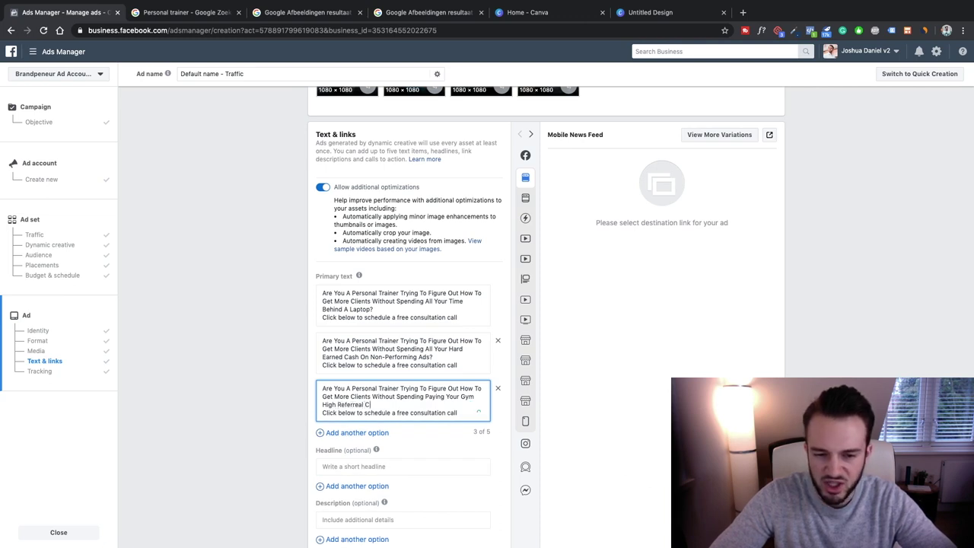
key("BackSpace")
key("BackSpace")
key("BackSpace")
type("Commissions")
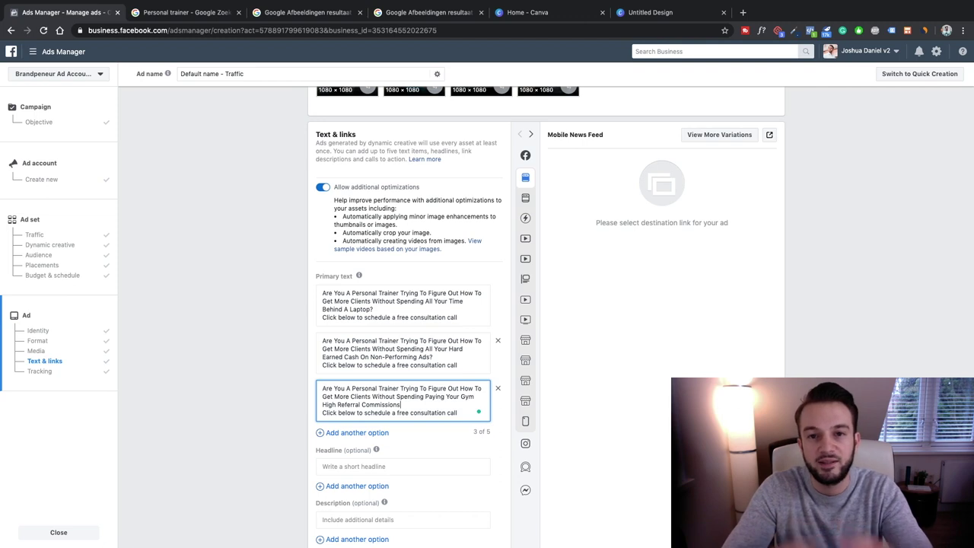
Step: End the question in the third primary text with a question mark after "High Referral Commissions"
type("?")
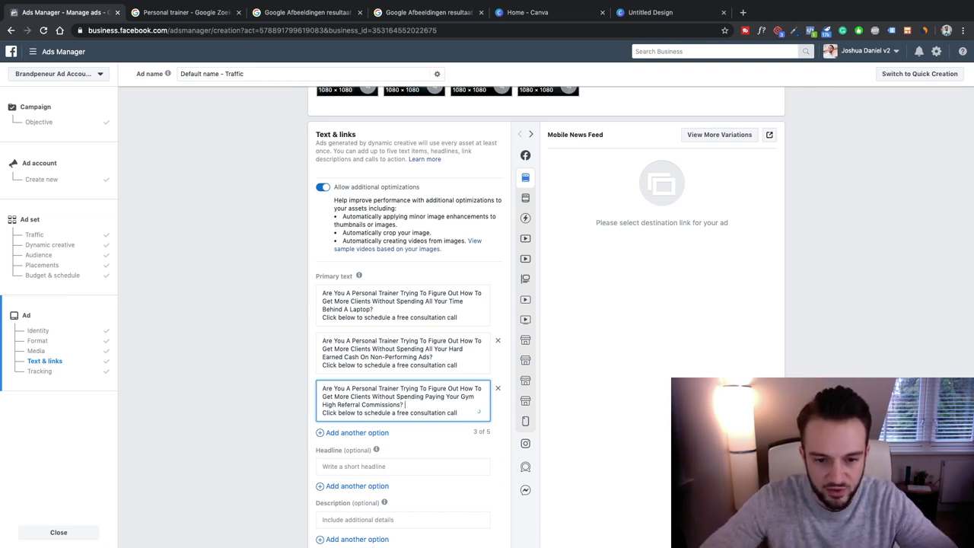
left_click(245, 326)
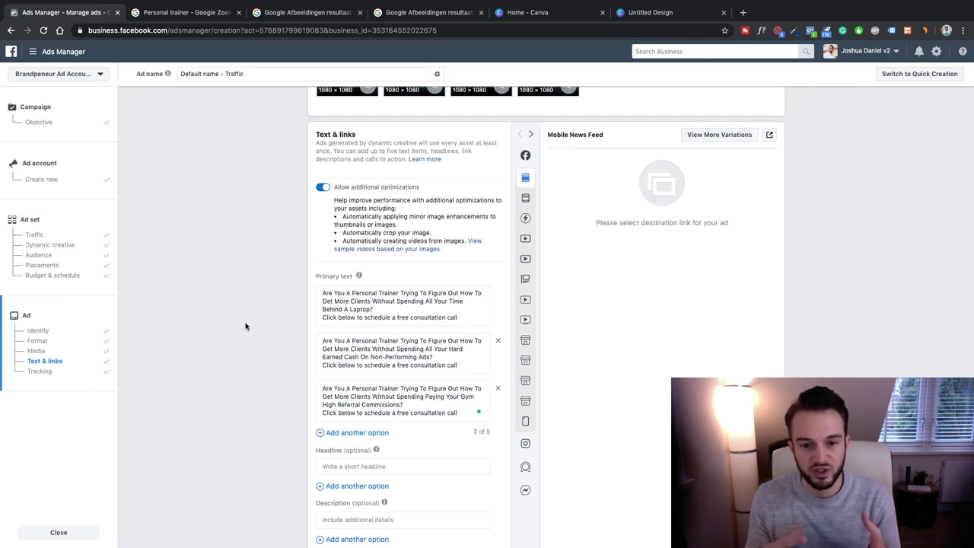
Step: Switch the ad set from automatic to manual placements and check the available device options
scroll(329, 348, "up", 1)
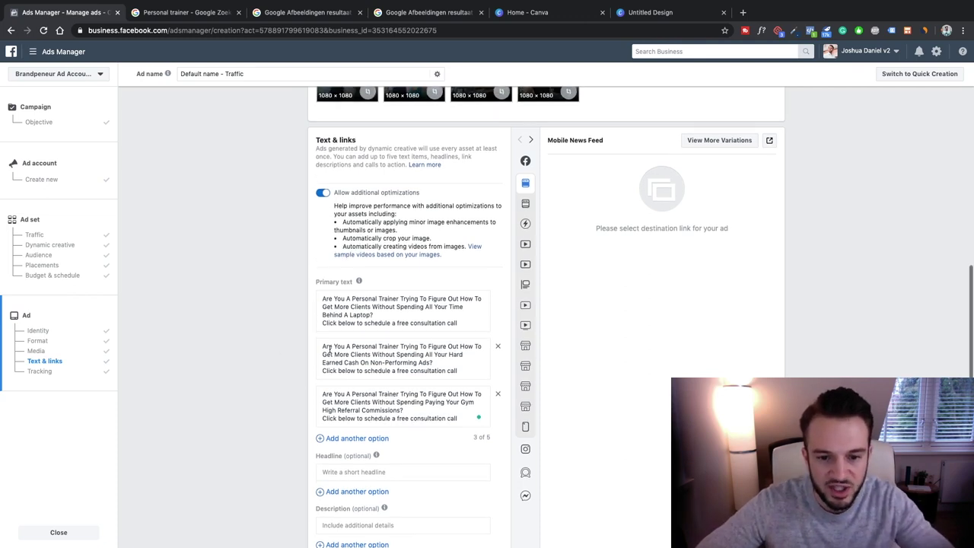
scroll(329, 347, "up", 2)
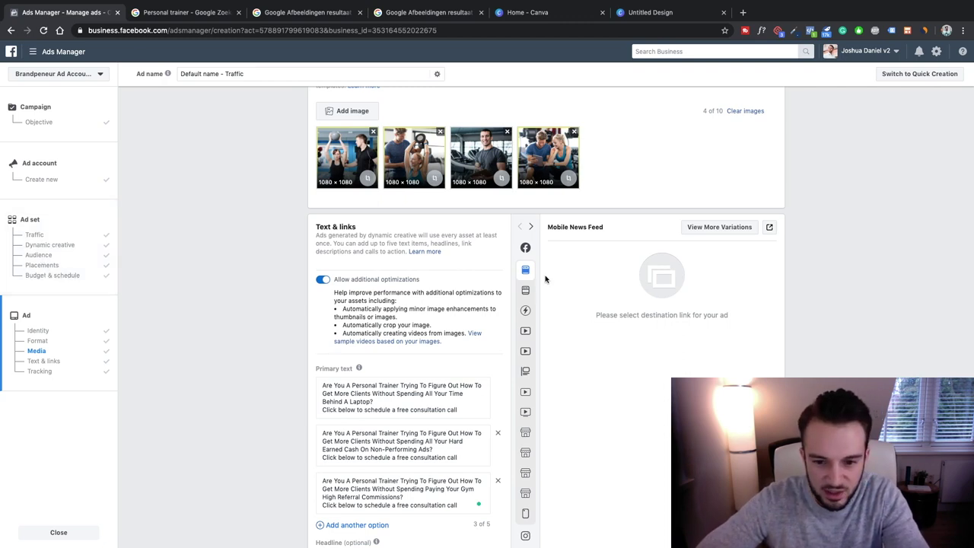
mouse_move(535, 375)
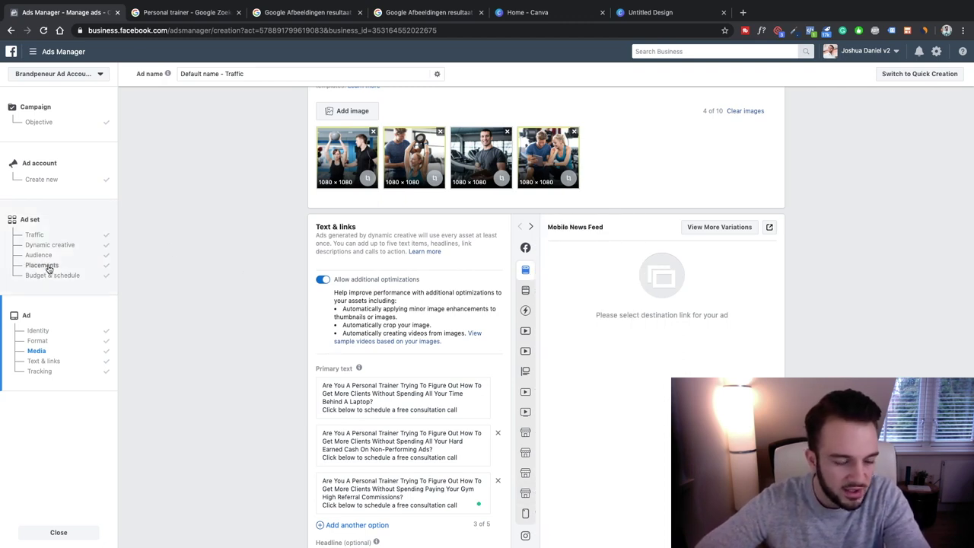
left_click(48, 265)
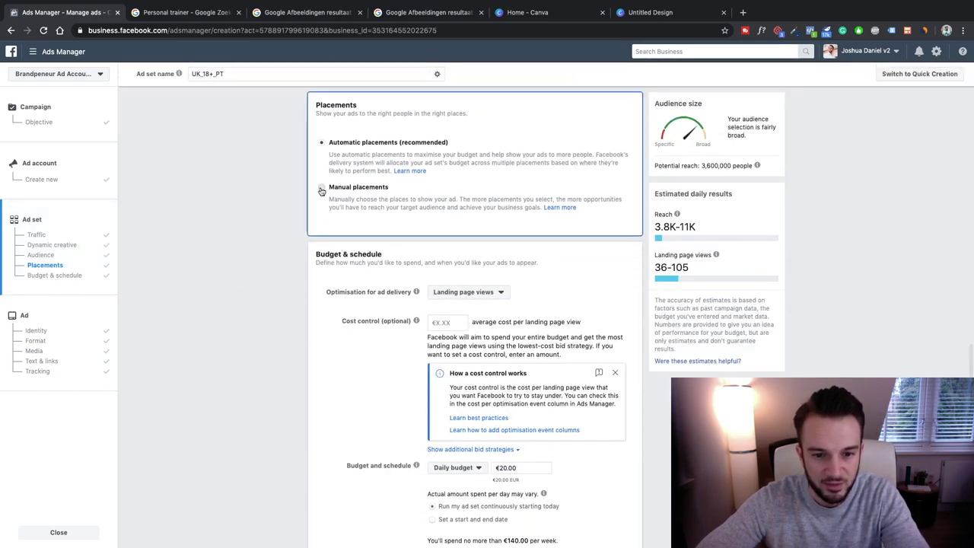
left_click(368, 195)
left_click(399, 242)
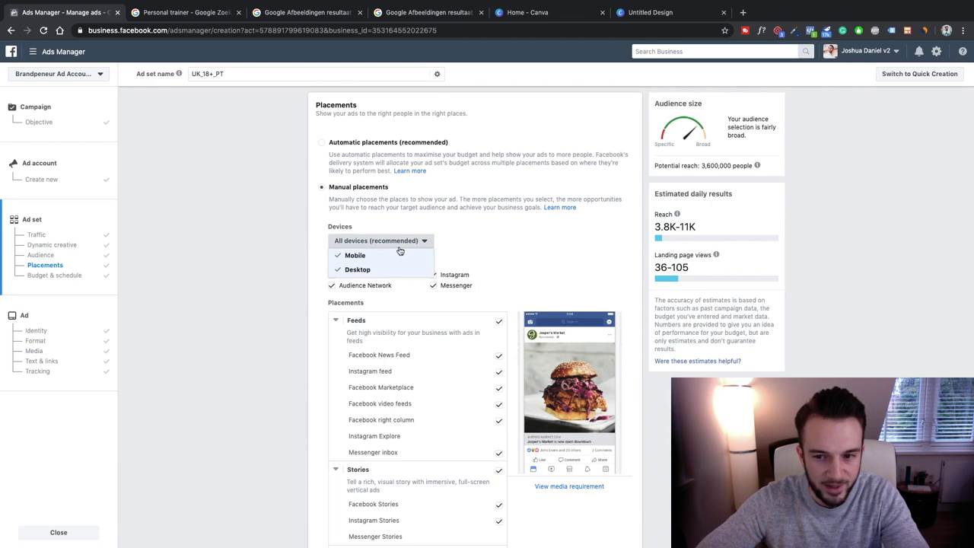
left_click(522, 238)
Step: Exclude the Apps and sites, In-article, In-stream and Stories placement groups from the ad set
scroll(467, 315, "down", 5)
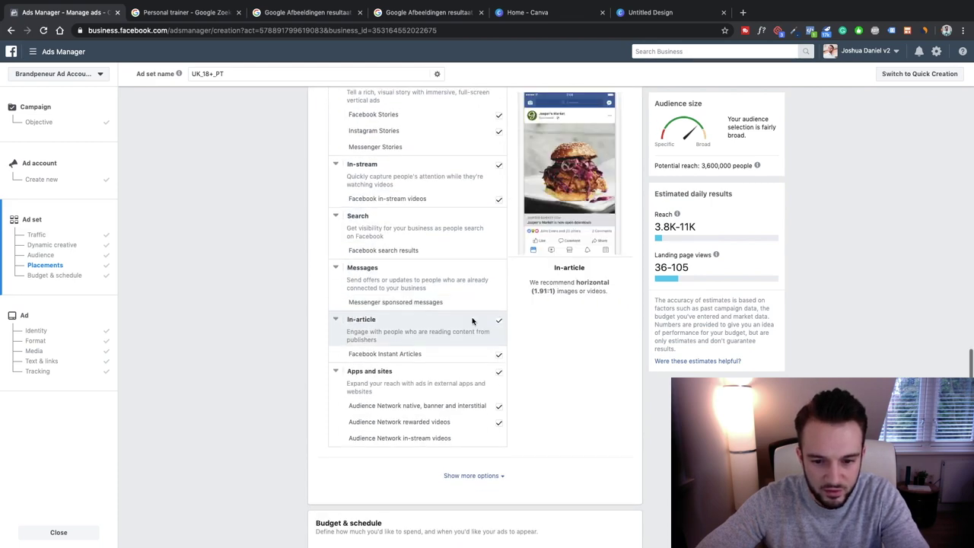
left_click(499, 361)
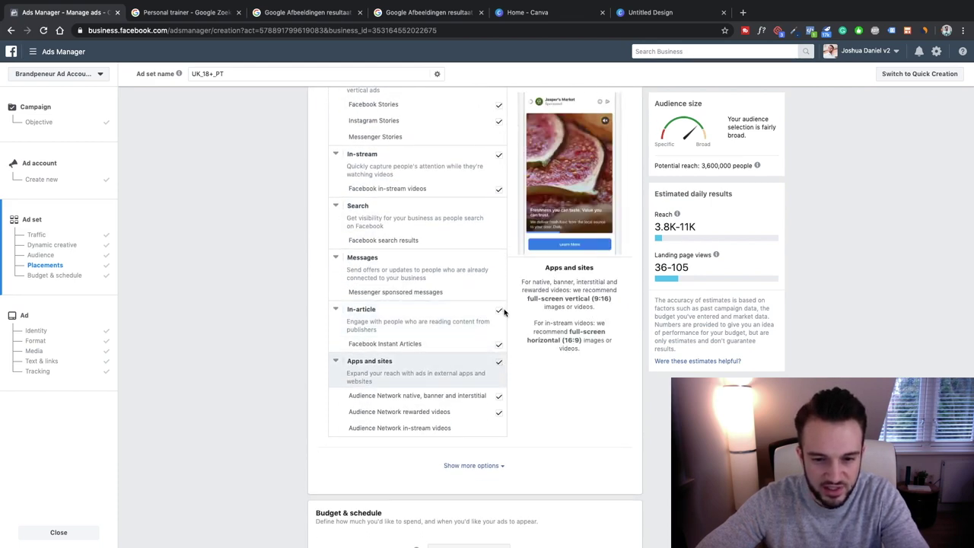
left_click(461, 350)
scroll(472, 343, "up", 2)
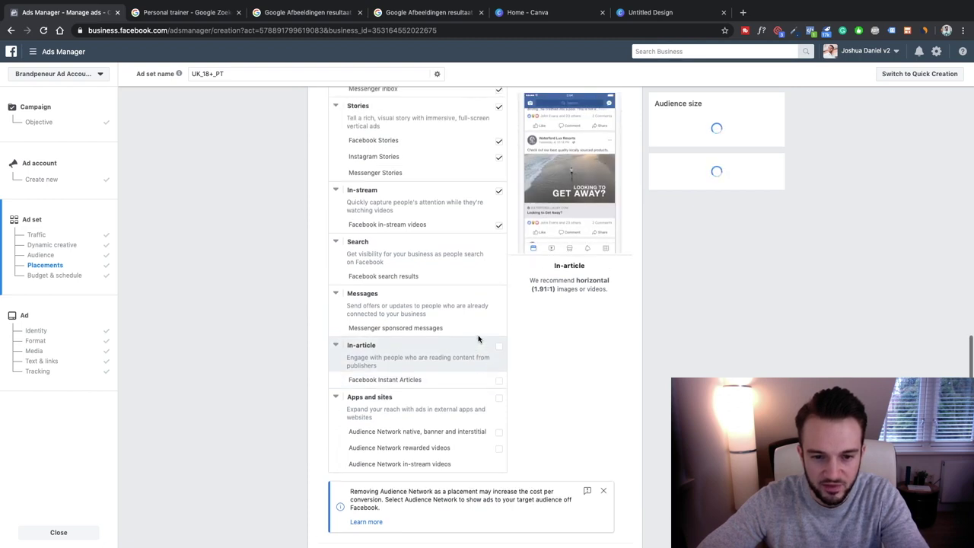
scroll(467, 342, "up", 2)
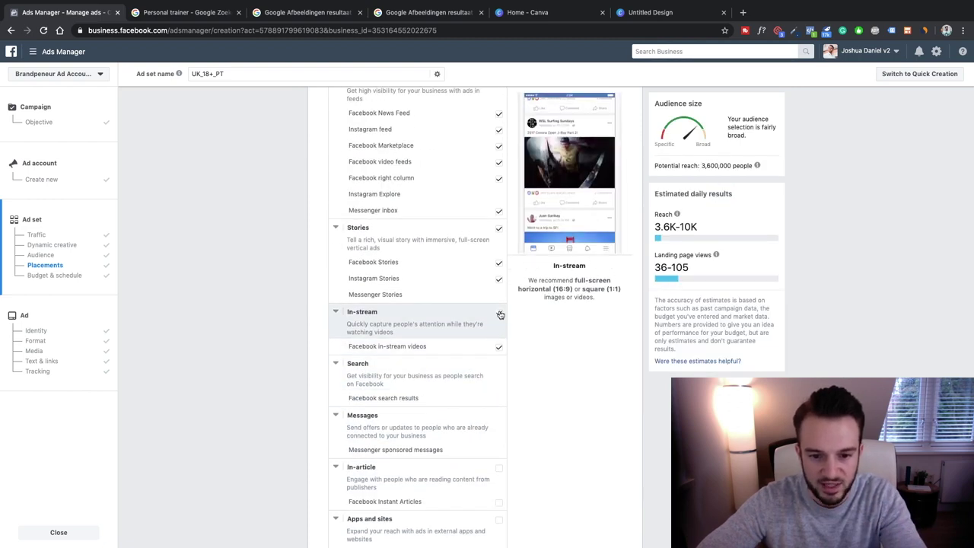
left_click(499, 229)
Step: Under Feeds, exclude Messenger inbox, Facebook right column, Facebook video feeds and Facebook Marketplace, keeping only Facebook News Feed and Instagram feed
scroll(472, 291, "up", 2)
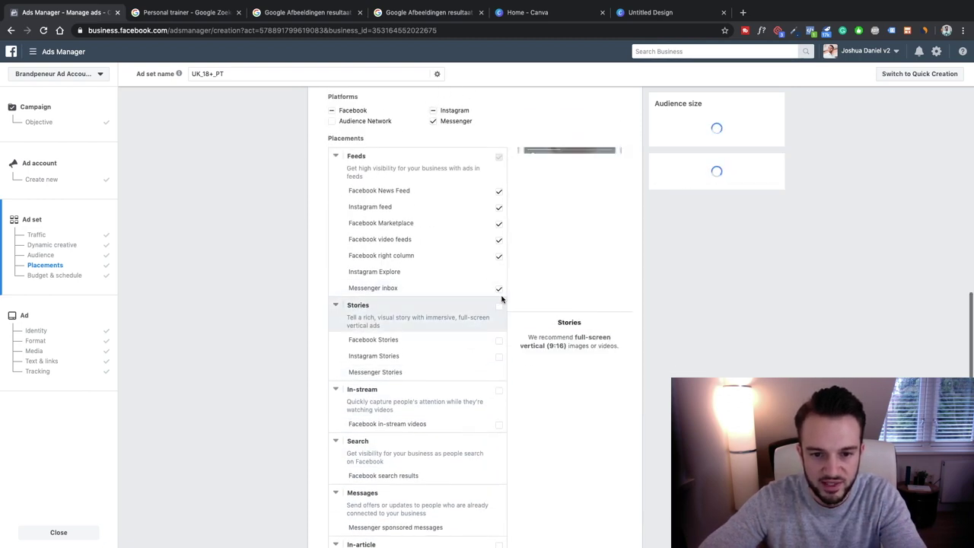
left_click(500, 293)
left_click(499, 257)
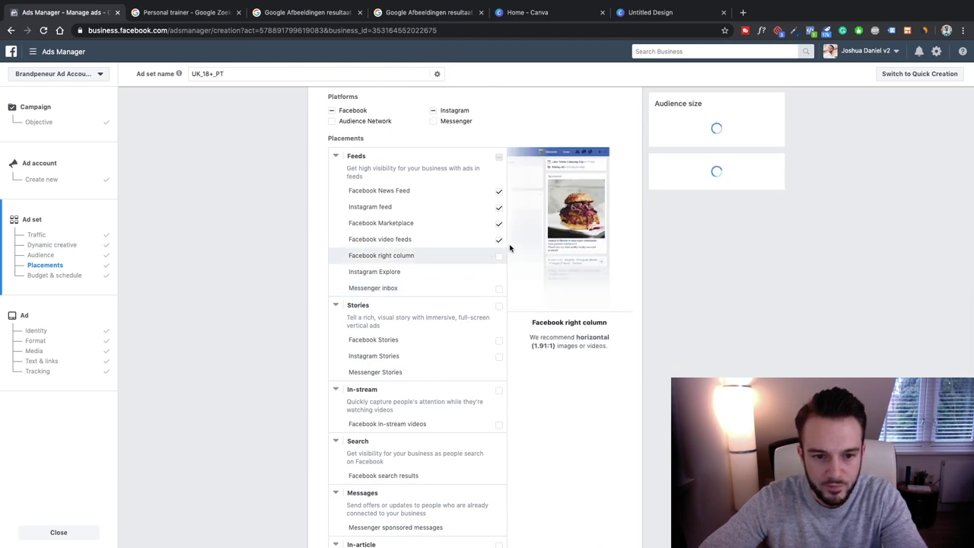
left_click(499, 243)
left_click(500, 225)
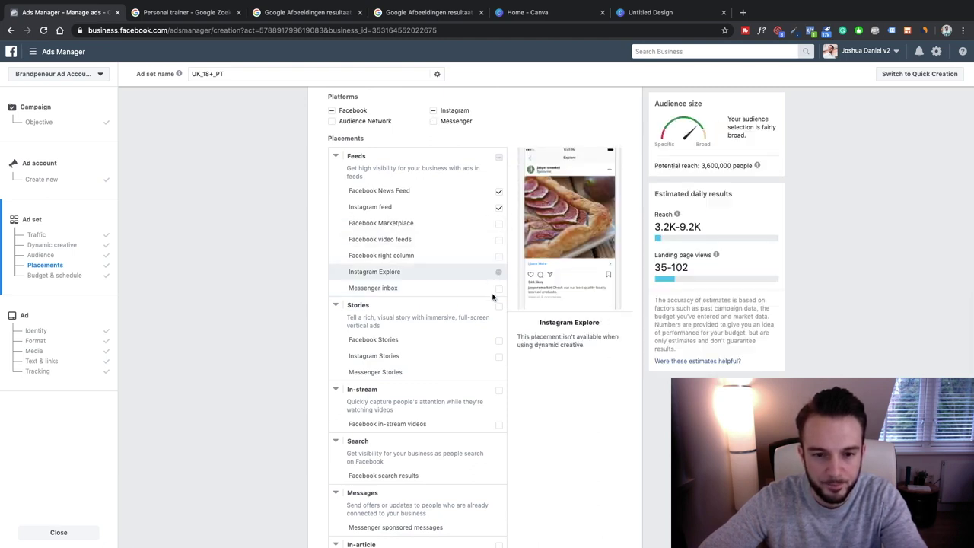
scroll(494, 304, "up", 3)
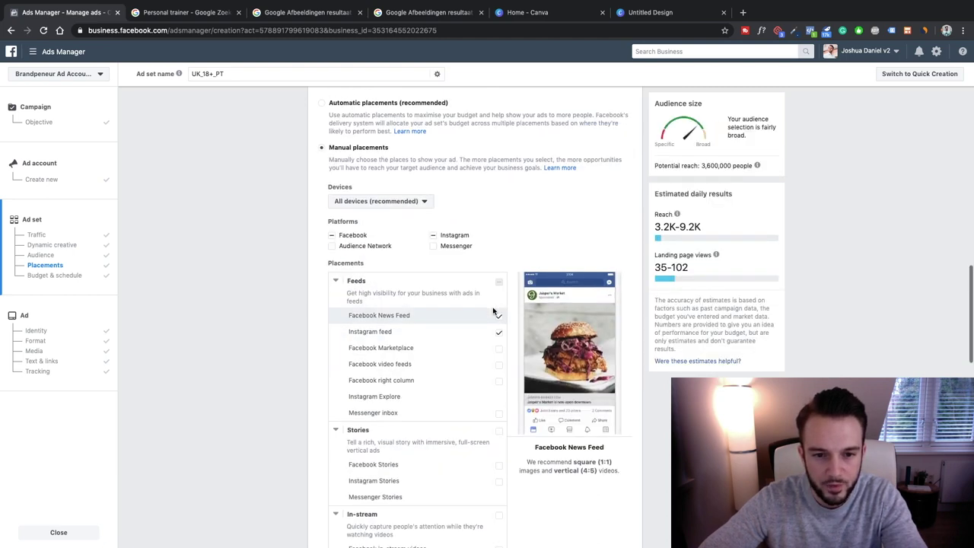
Step: Return to the ad's text and links and check the available preview placements and the ad variations preview
left_click(42, 360)
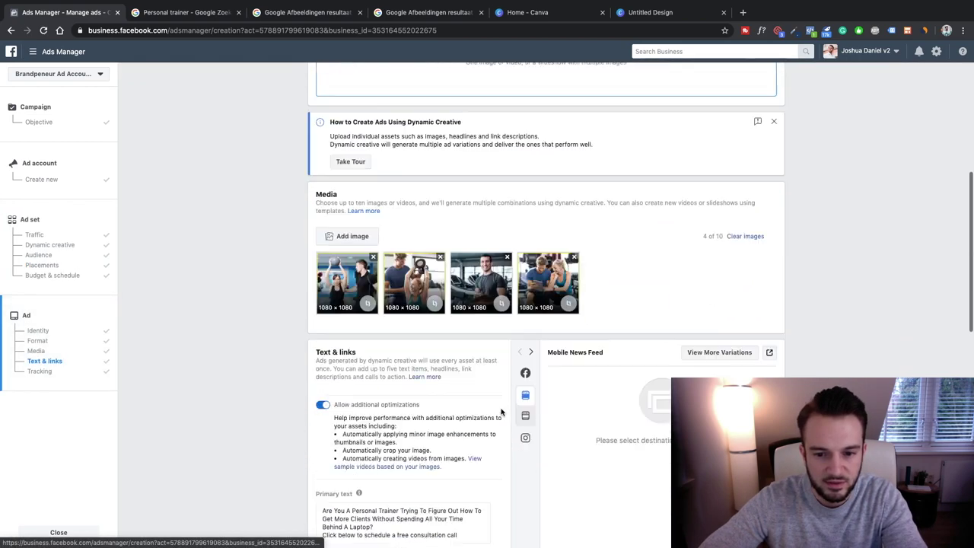
mouse_move(533, 171)
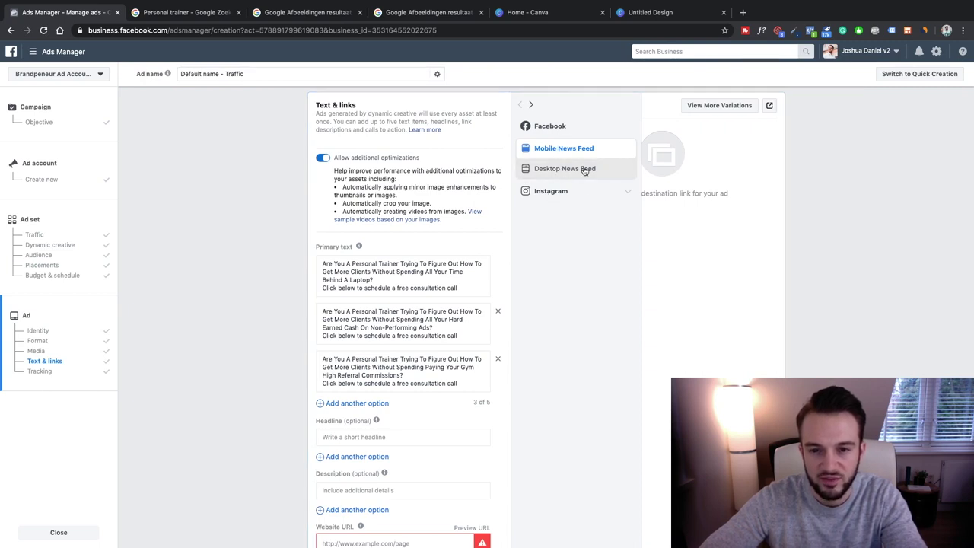
scroll(494, 313, "up", 3)
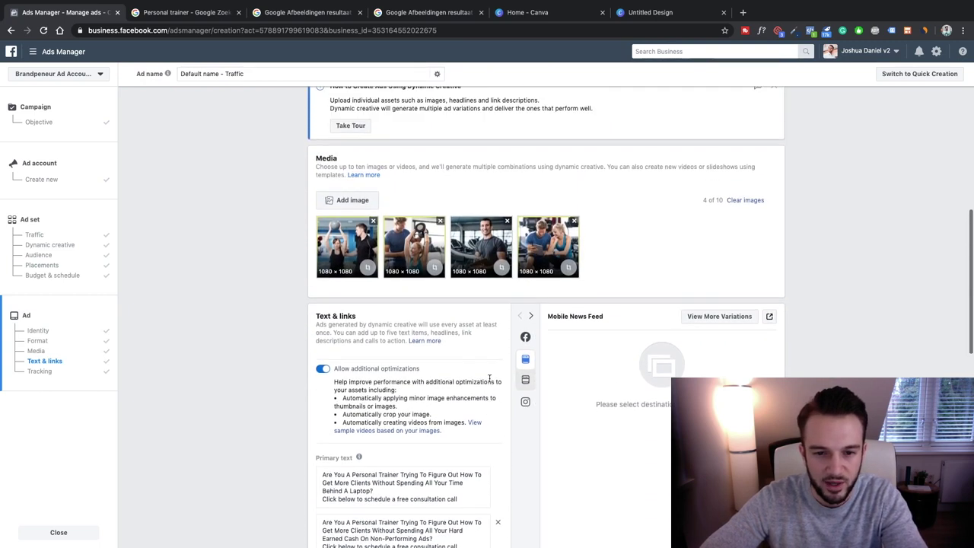
mouse_move(527, 411)
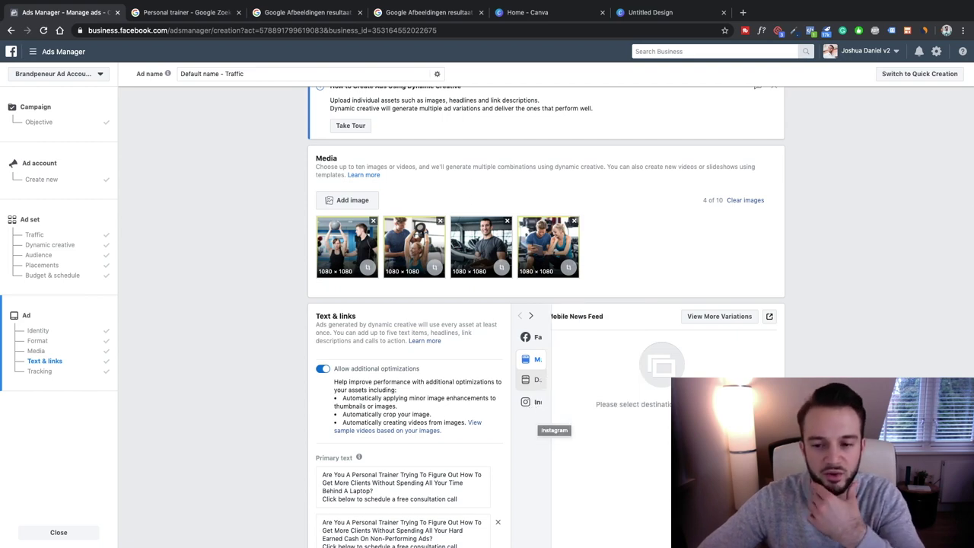
left_click(748, 316)
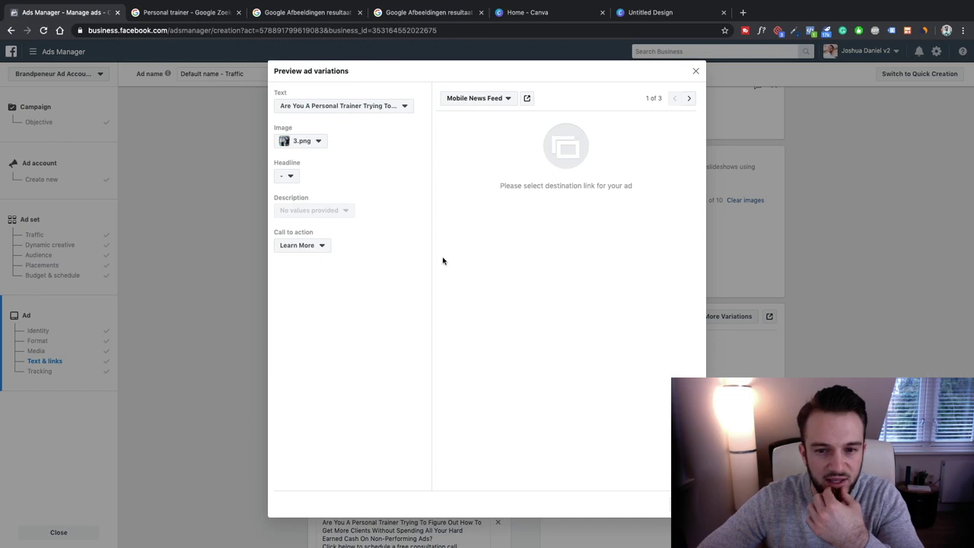
left_click(696, 71)
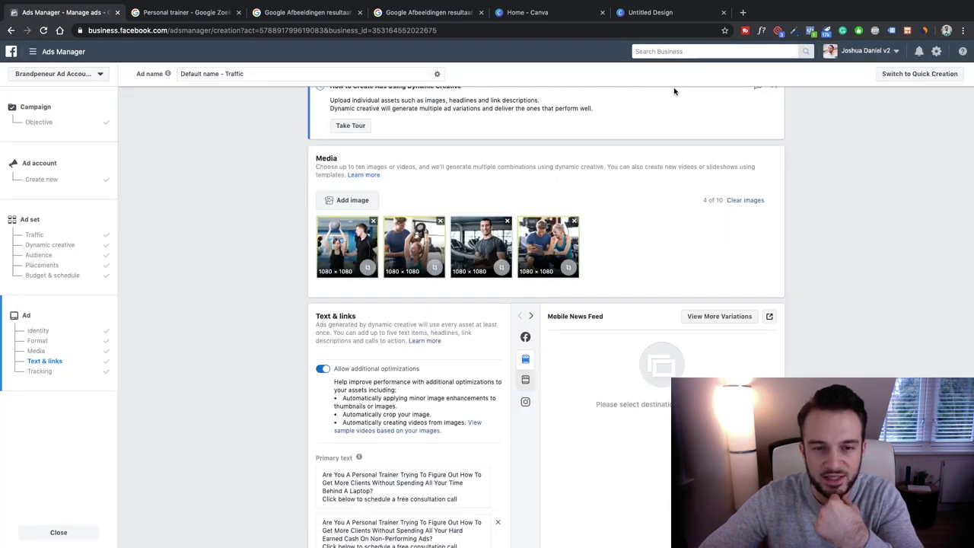
Step: Switch to the Google "Personal trainer" search, show all results and copy the link address of the personaltrainers.nl regio-hoorn overview
left_click(197, 14)
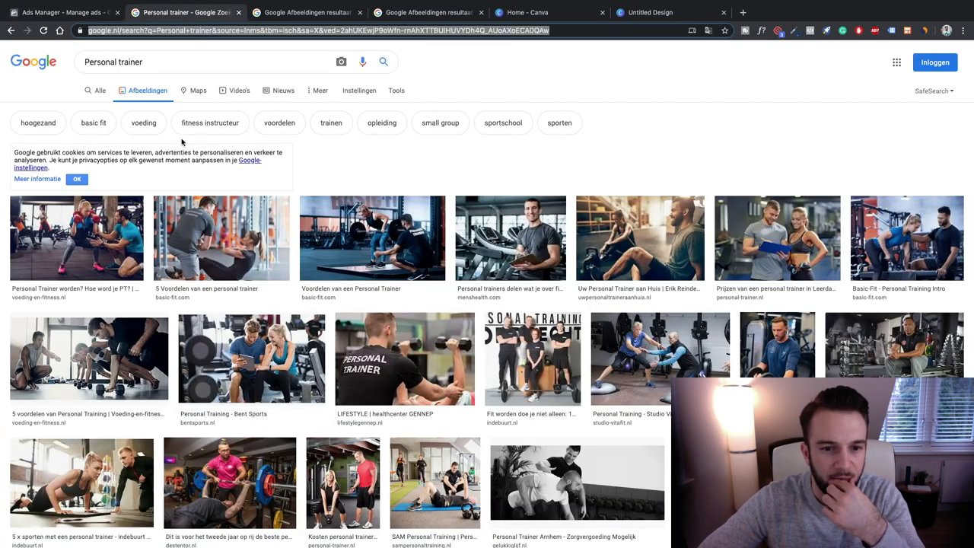
left_click(97, 94)
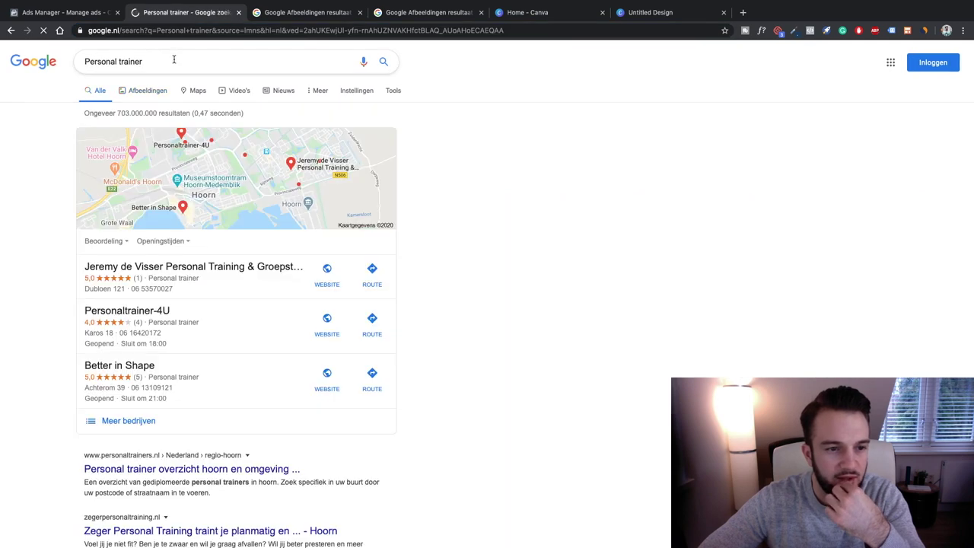
scroll(180, 270, "down", 1)
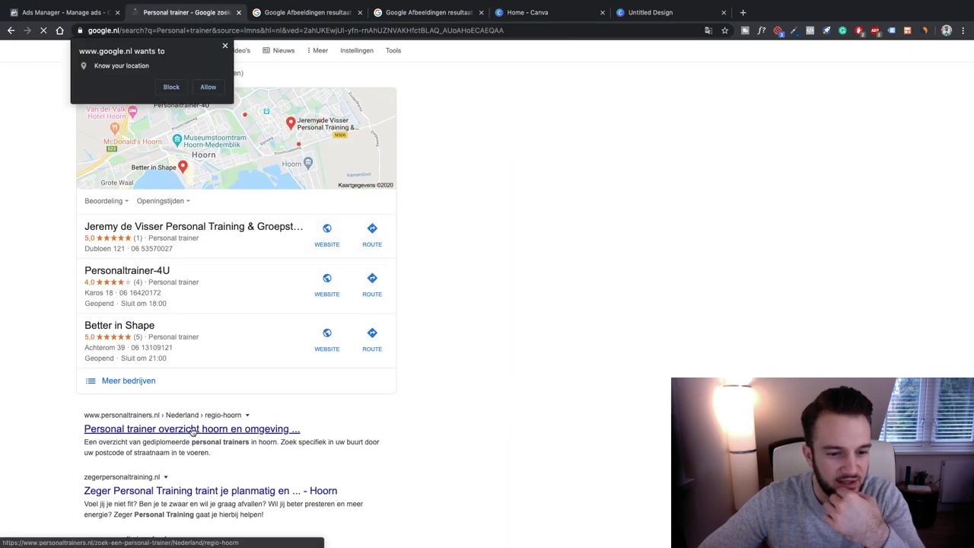
left_click(224, 46)
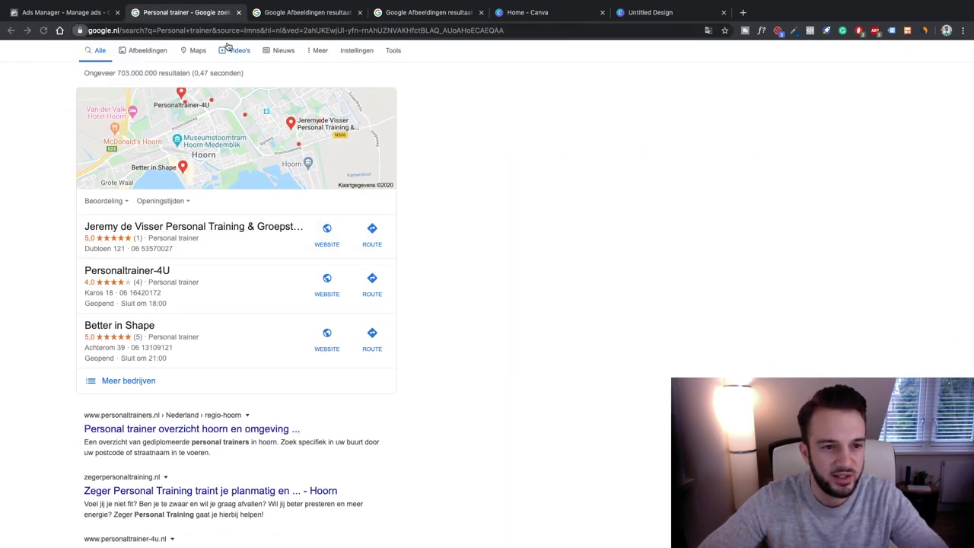
right_click(227, 436)
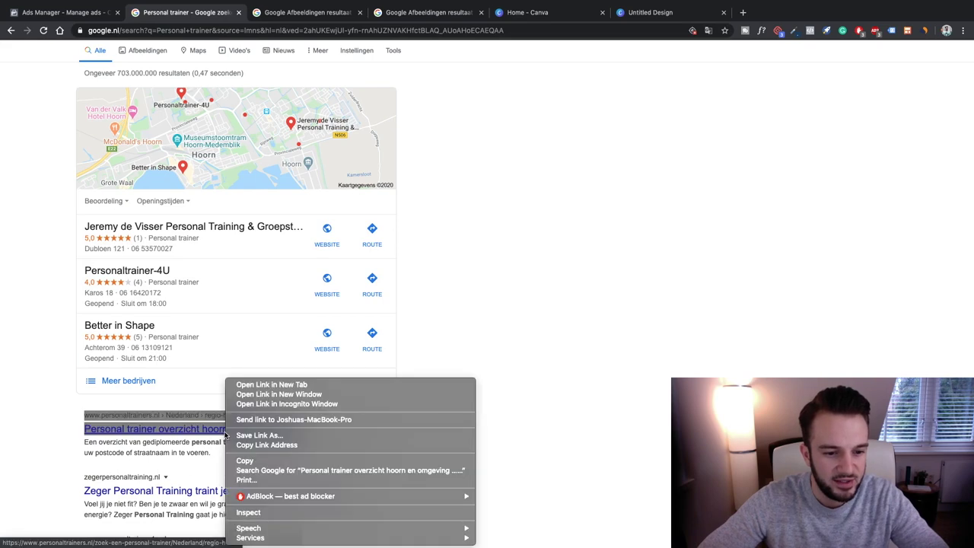
left_click(266, 444)
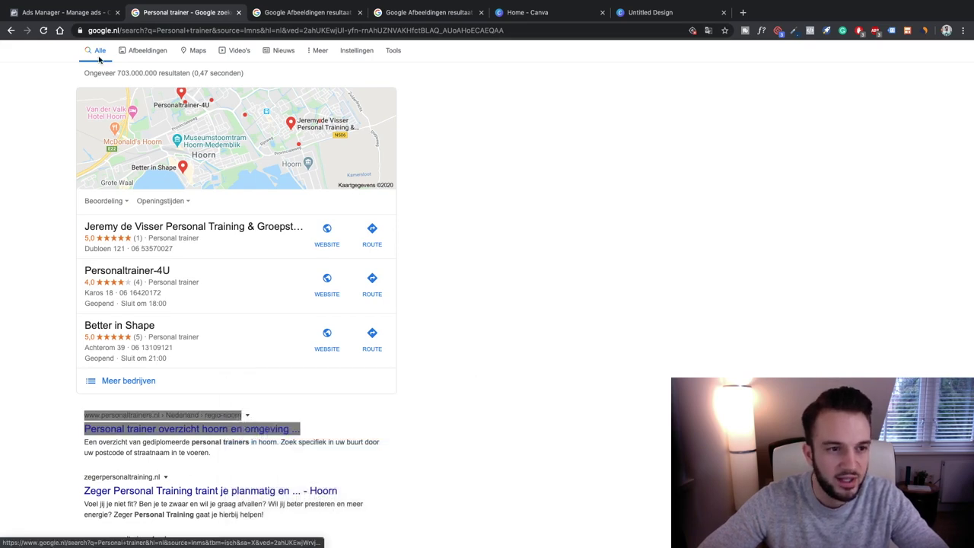
Step: Back in Ads Manager, set the ad's website URL to the copied personaltrainers.nl/zoek-een-personal-trainer/Nederland/regio-hoorn link
left_click(72, 13)
scroll(435, 439, "down", 5)
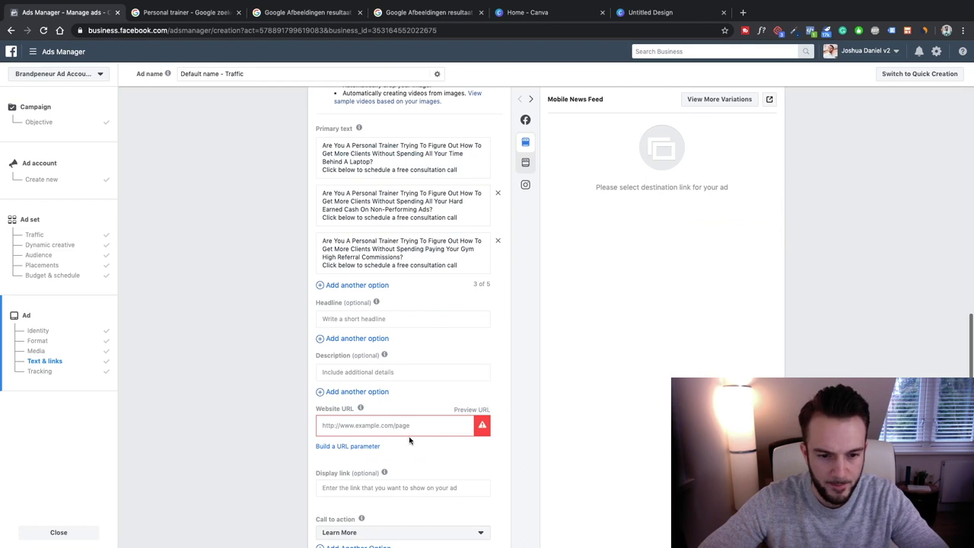
left_click(401, 426)
key("ctrl+v")
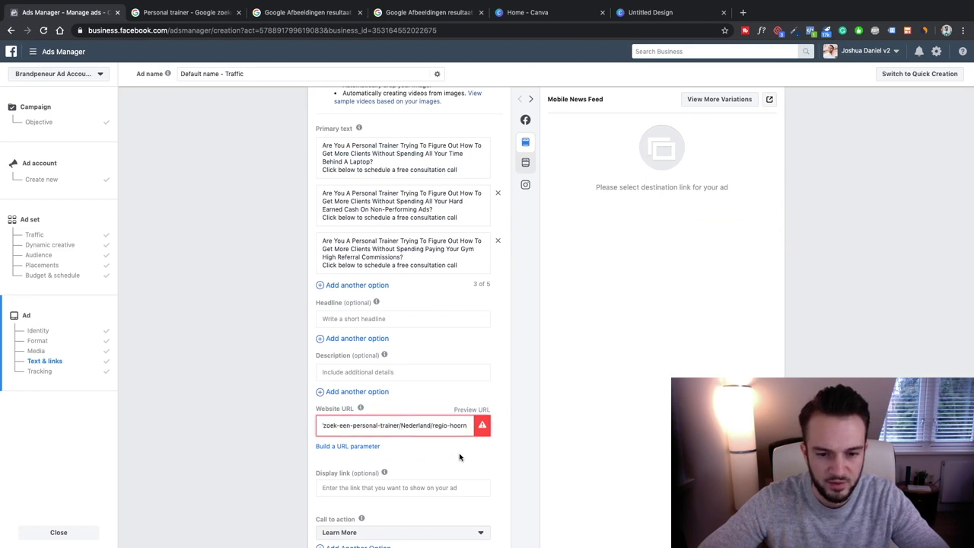
Step: Preview the ad variations in the Mobile News Feed and review the text and image choices
left_click(719, 99)
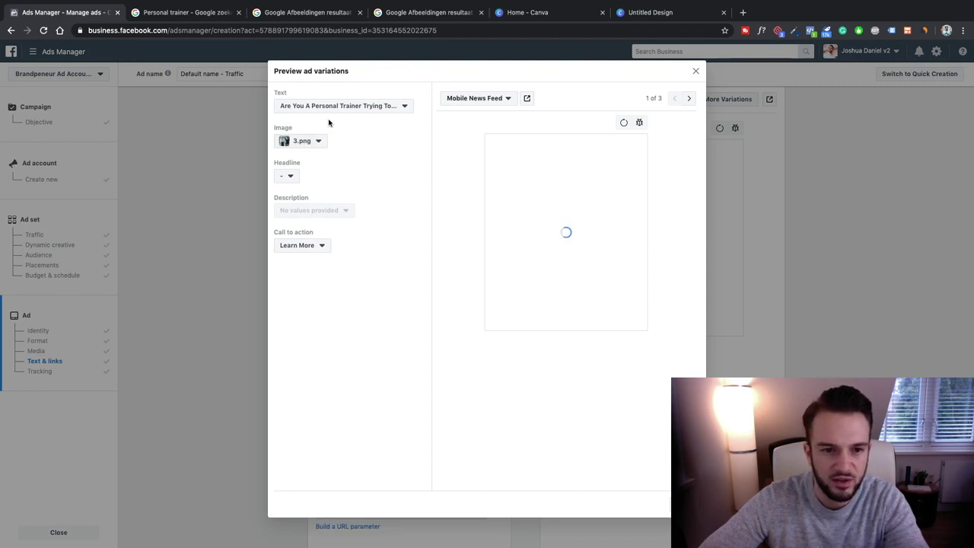
left_click(391, 106)
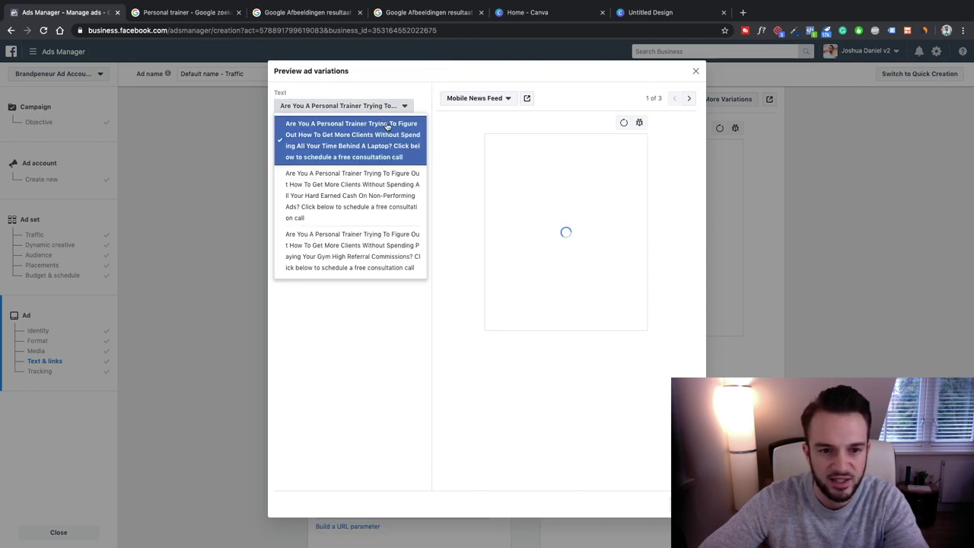
left_click(385, 311)
left_click(321, 141)
left_click(371, 214)
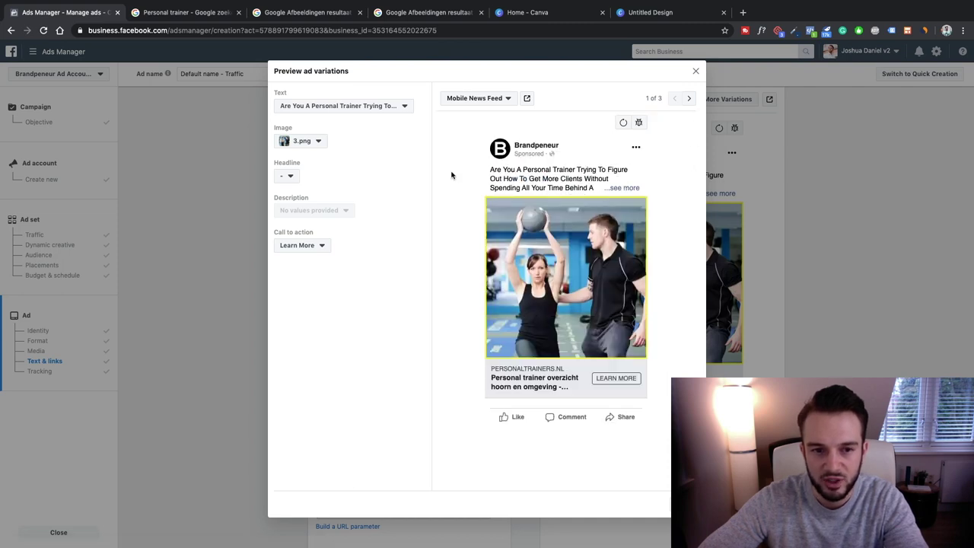
left_click(312, 142)
left_click(343, 106)
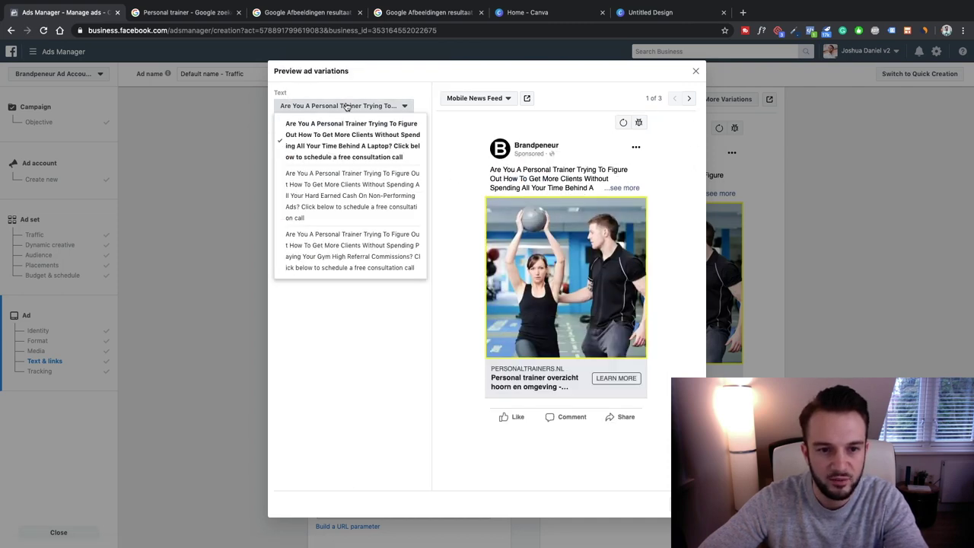
left_click(397, 364)
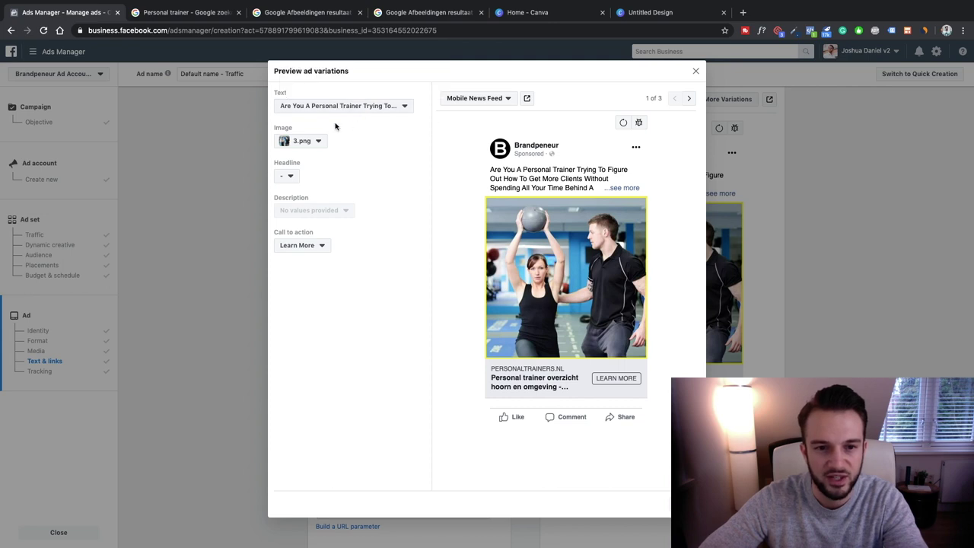
left_click(696, 71)
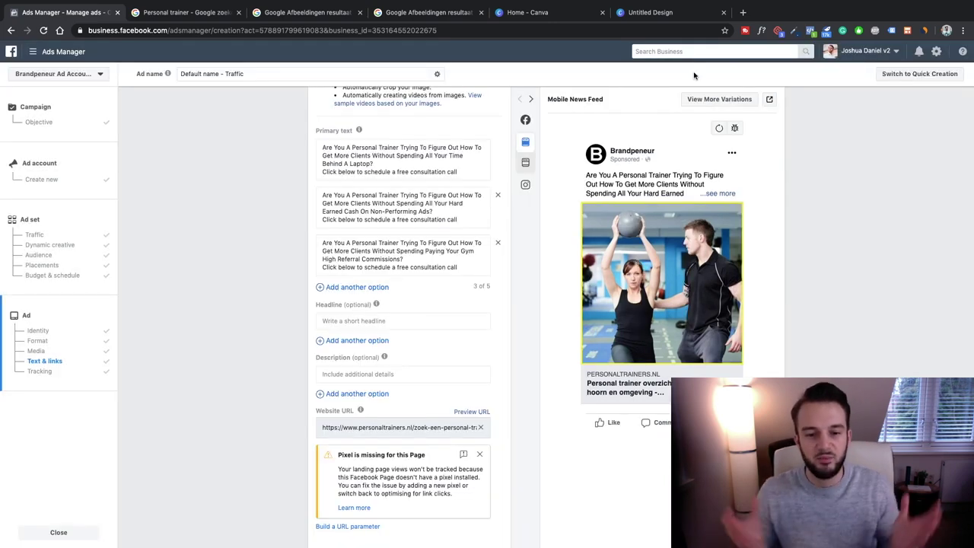